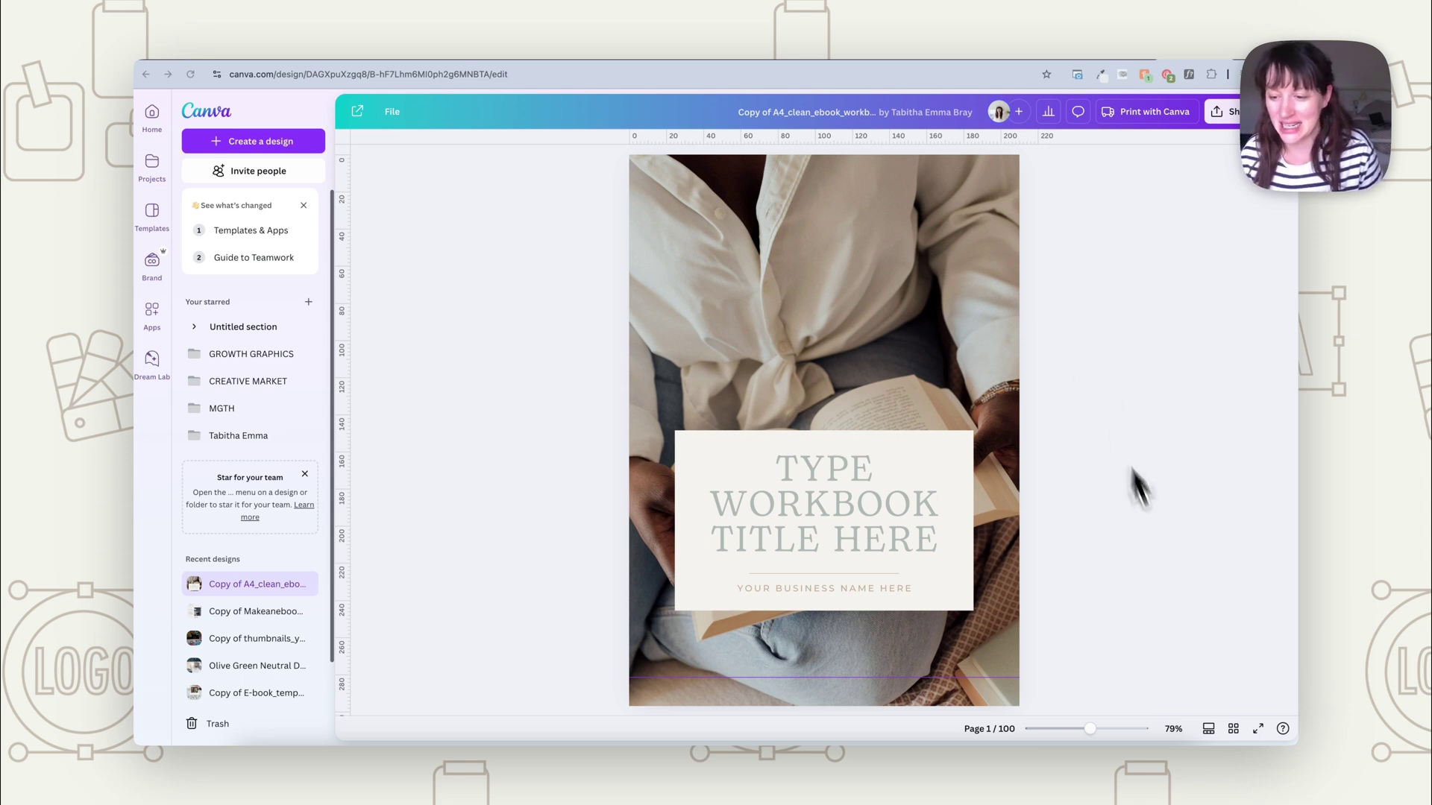
Reload the workbook design so it opens in the full editor at page 1 of 100
click(1233, 729)
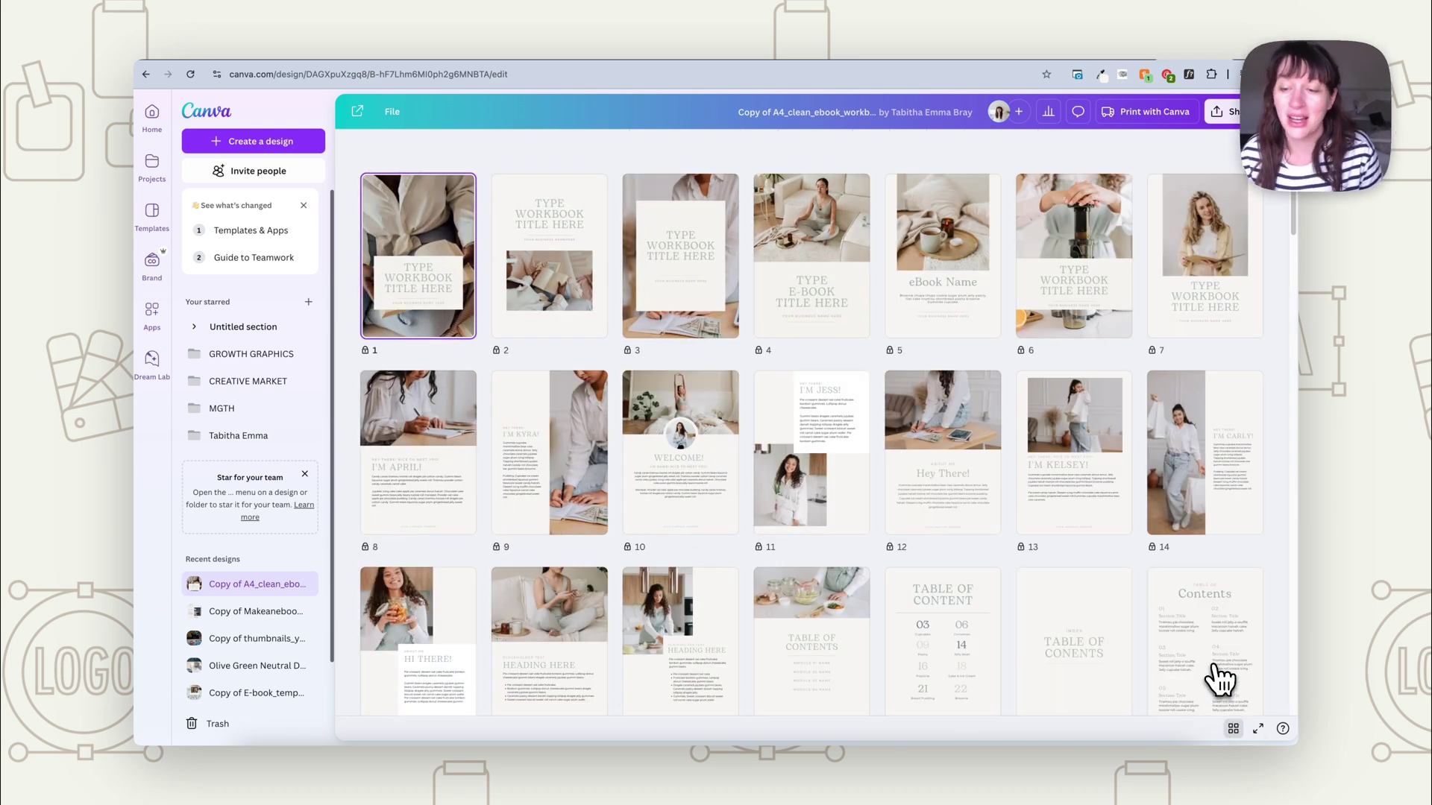
click(522, 74)
key(Return)
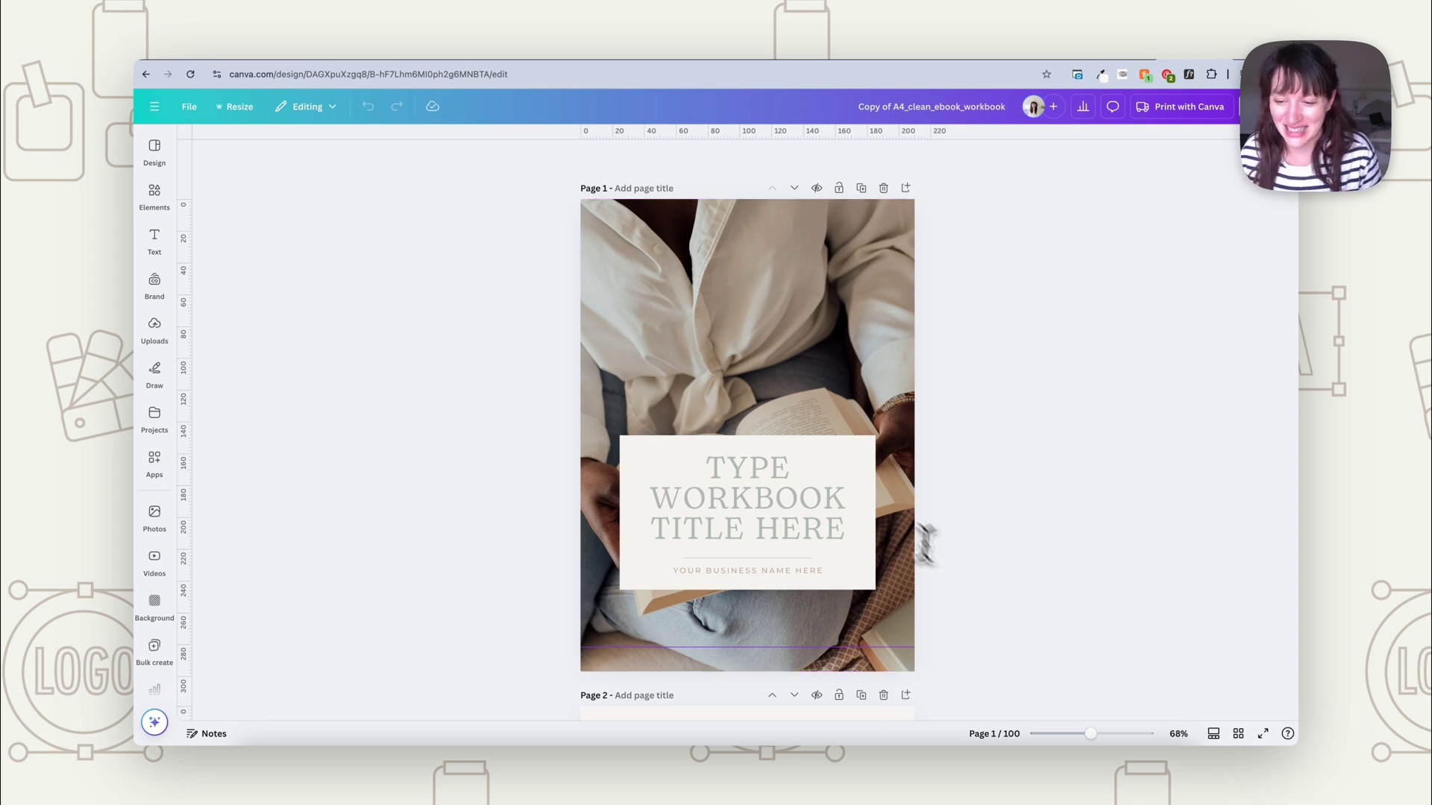
Undo an accidental nudge of the cover title, subtitle and photo, then go to the CREATIVE MARKET folder
click(1238, 734)
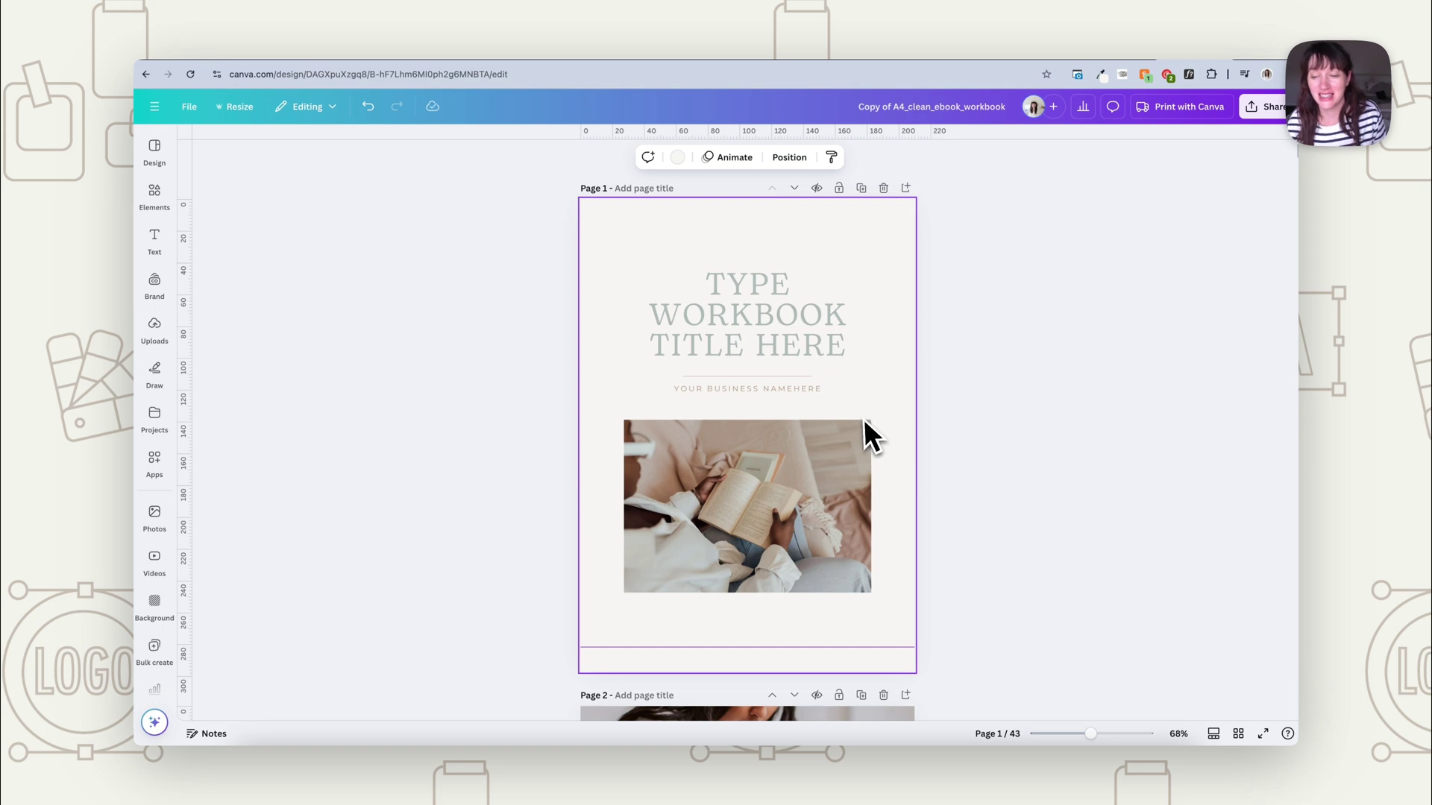
drag(551, 272, 873, 589)
drag(837, 517, 826, 531)
key(ctrl+z)
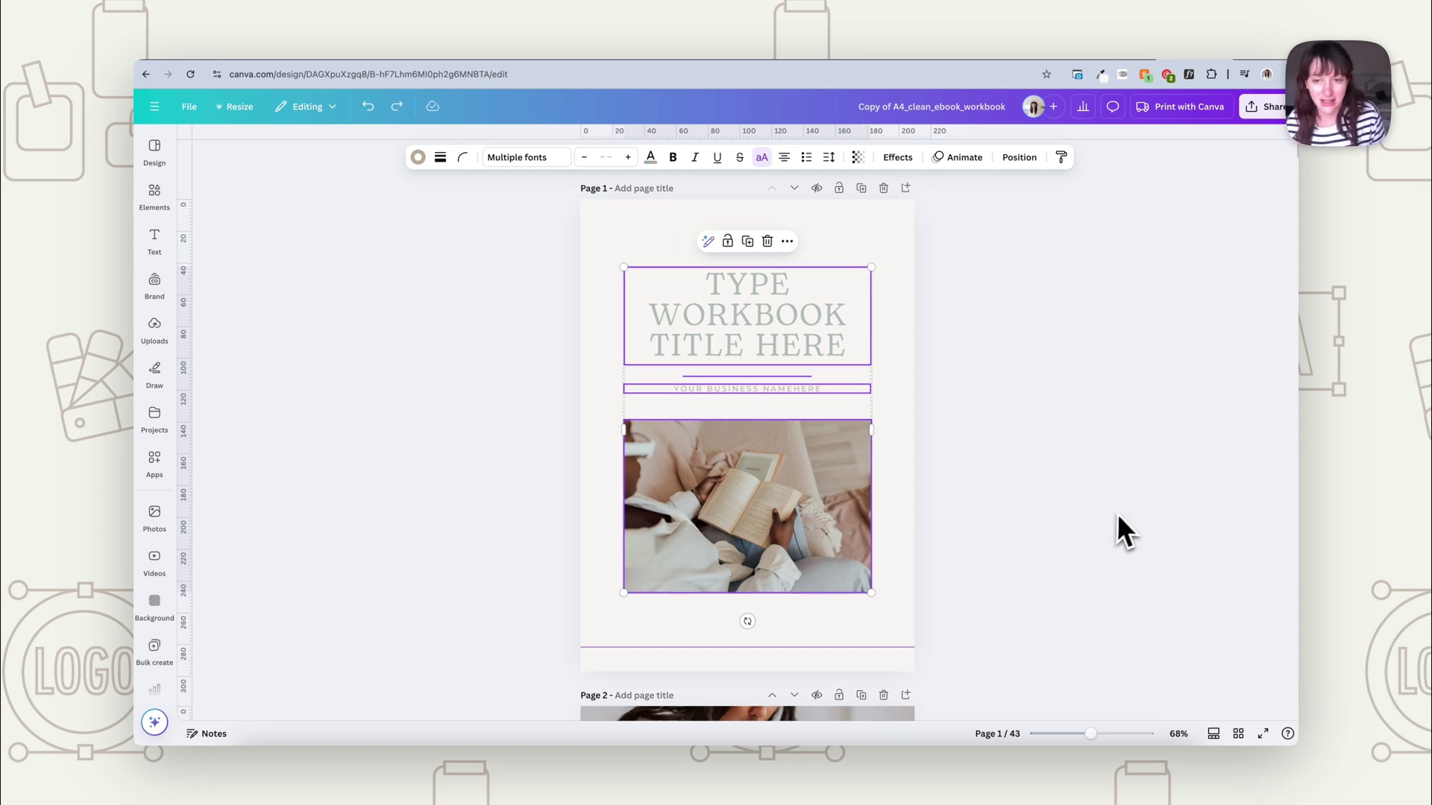
click(983, 479)
click(1117, 46)
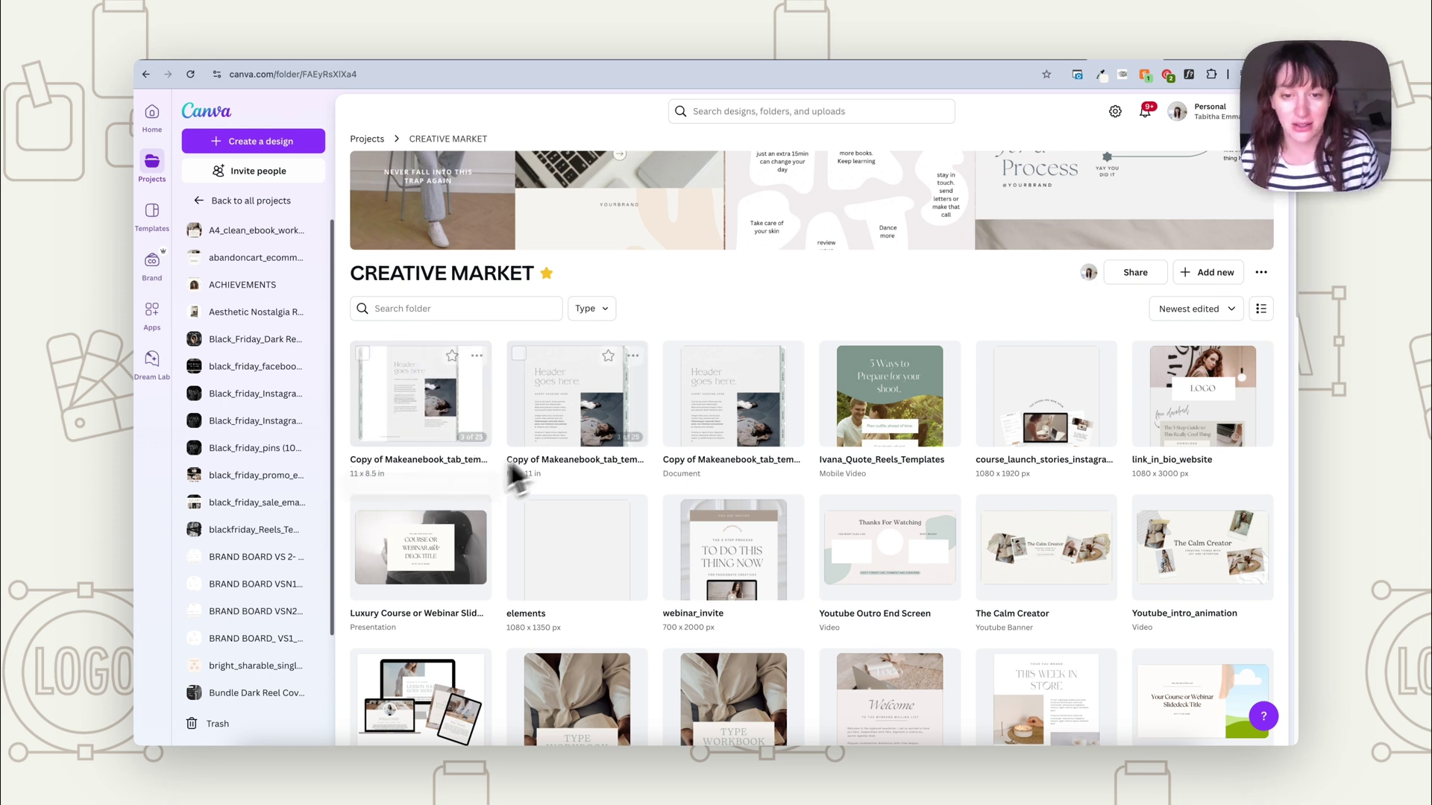
Open the Makeanebook tab template and select its whole right-edge side tab strip
click(605, 400)
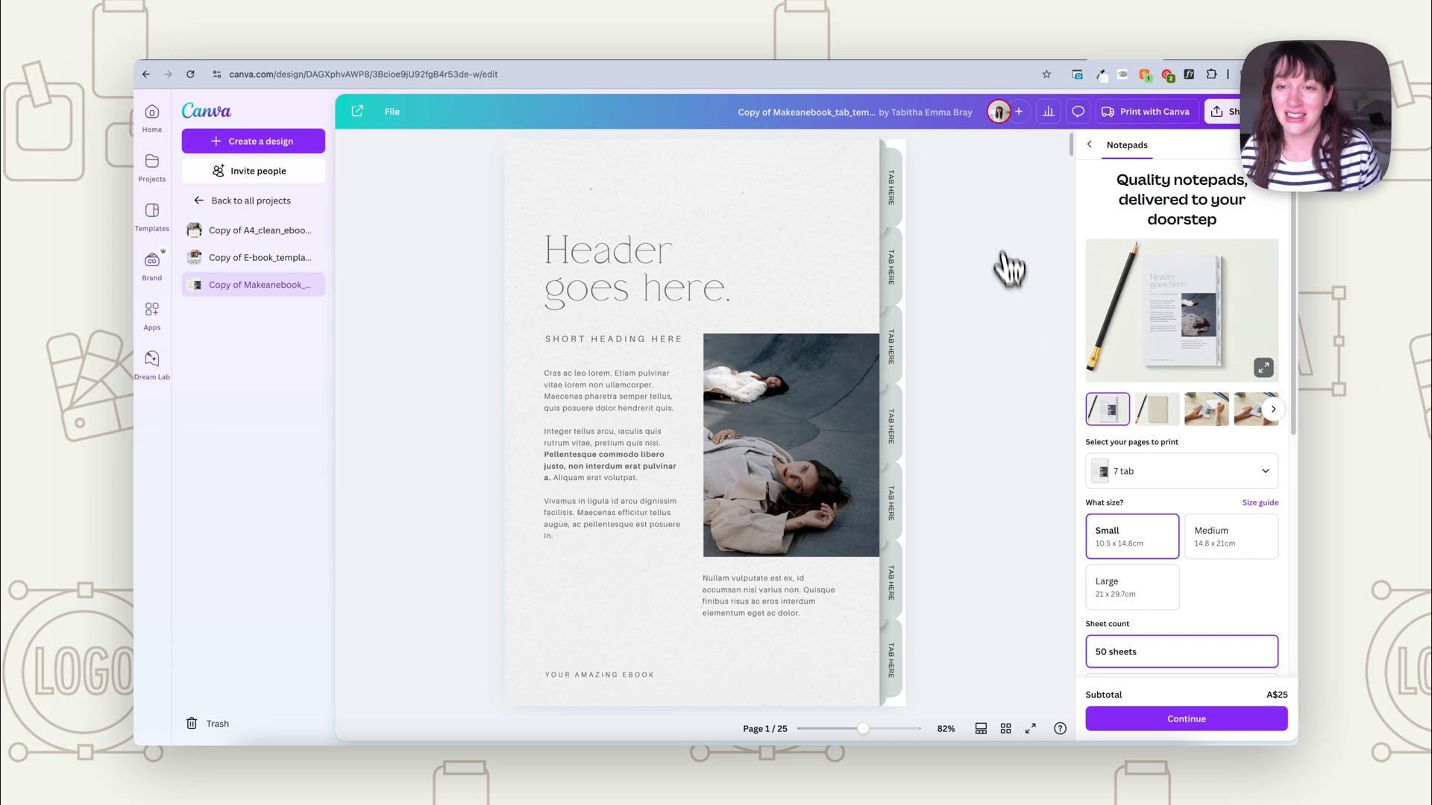
drag(854, 676, 784, 212)
click(860, 431)
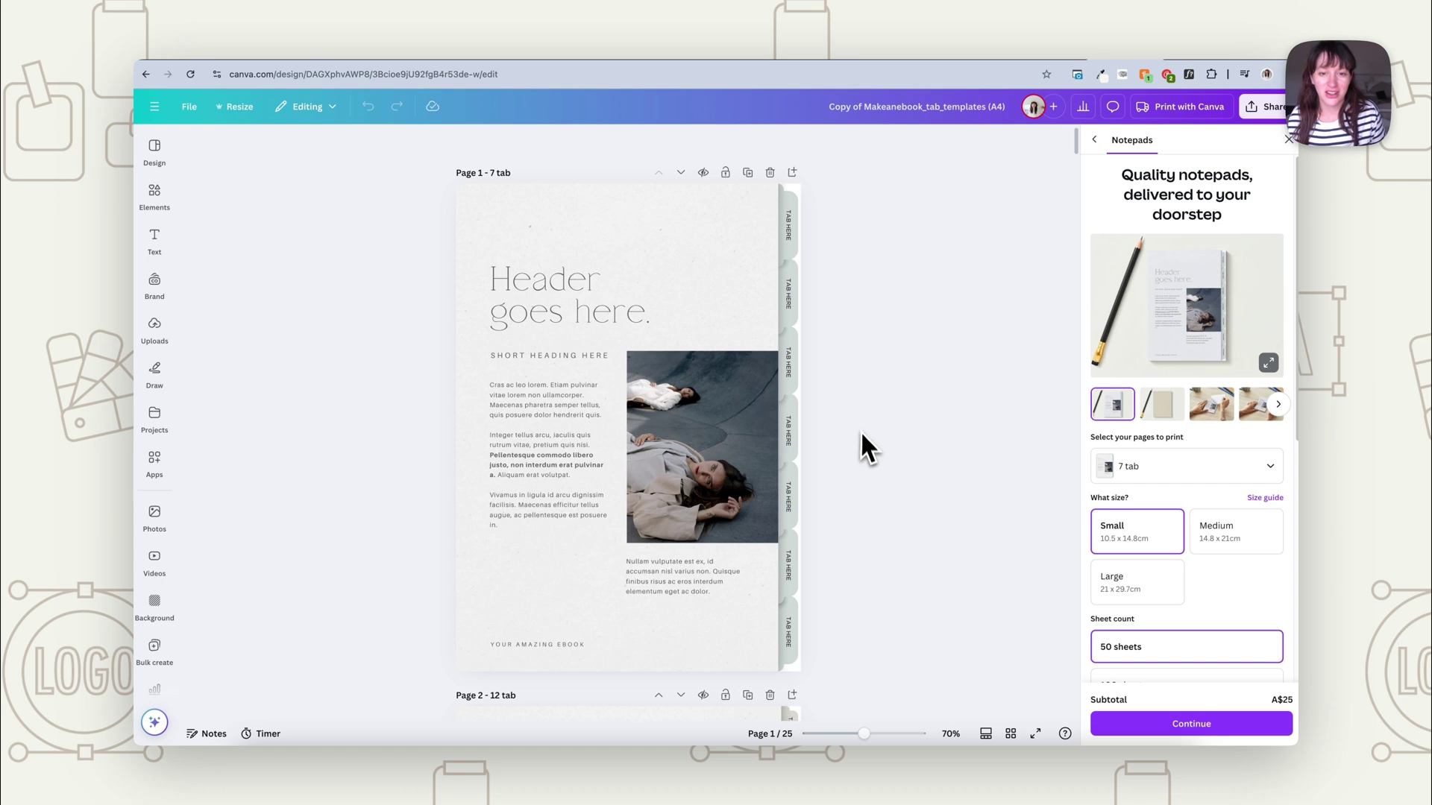
click(741, 480)
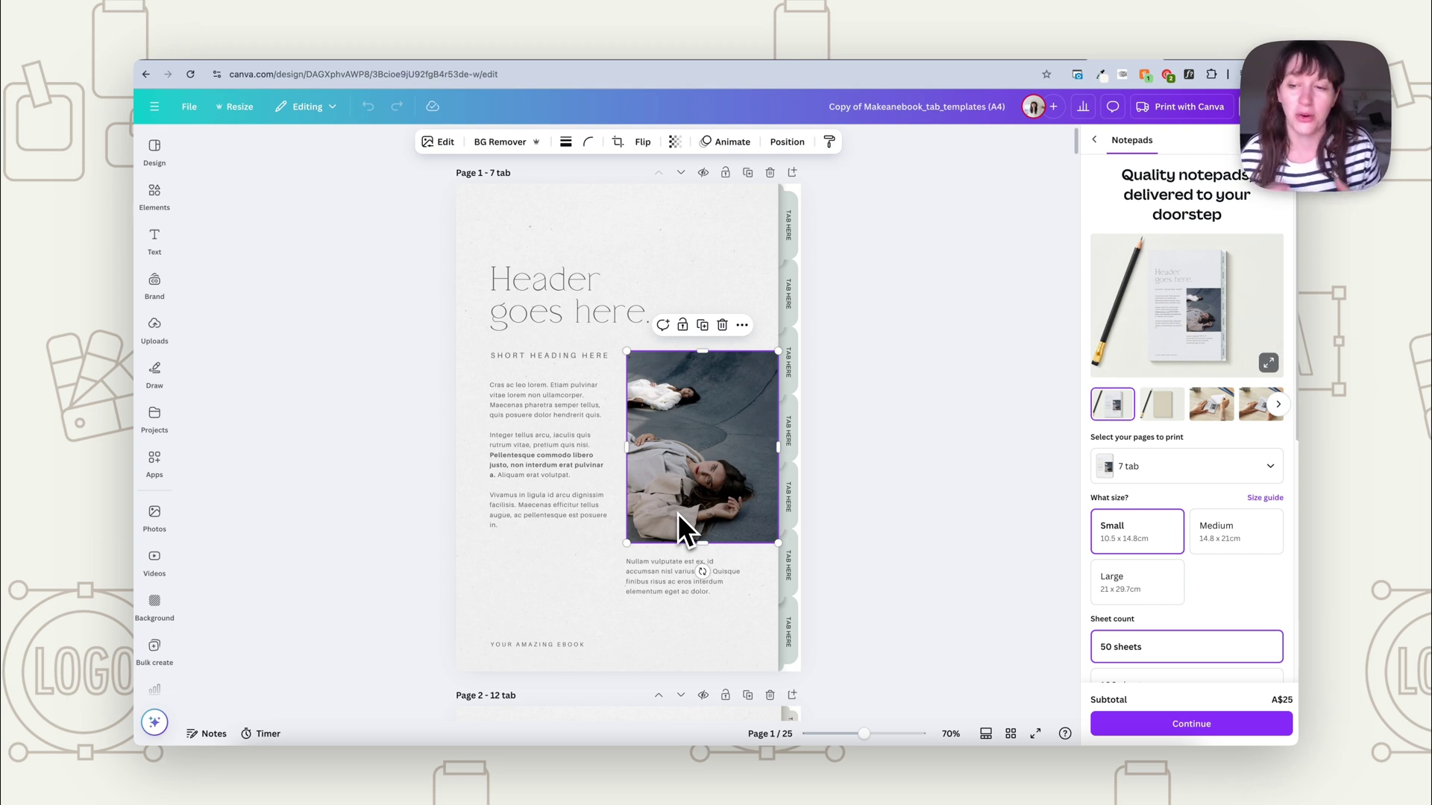
drag(698, 491, 605, 478)
drag(856, 332, 762, 658)
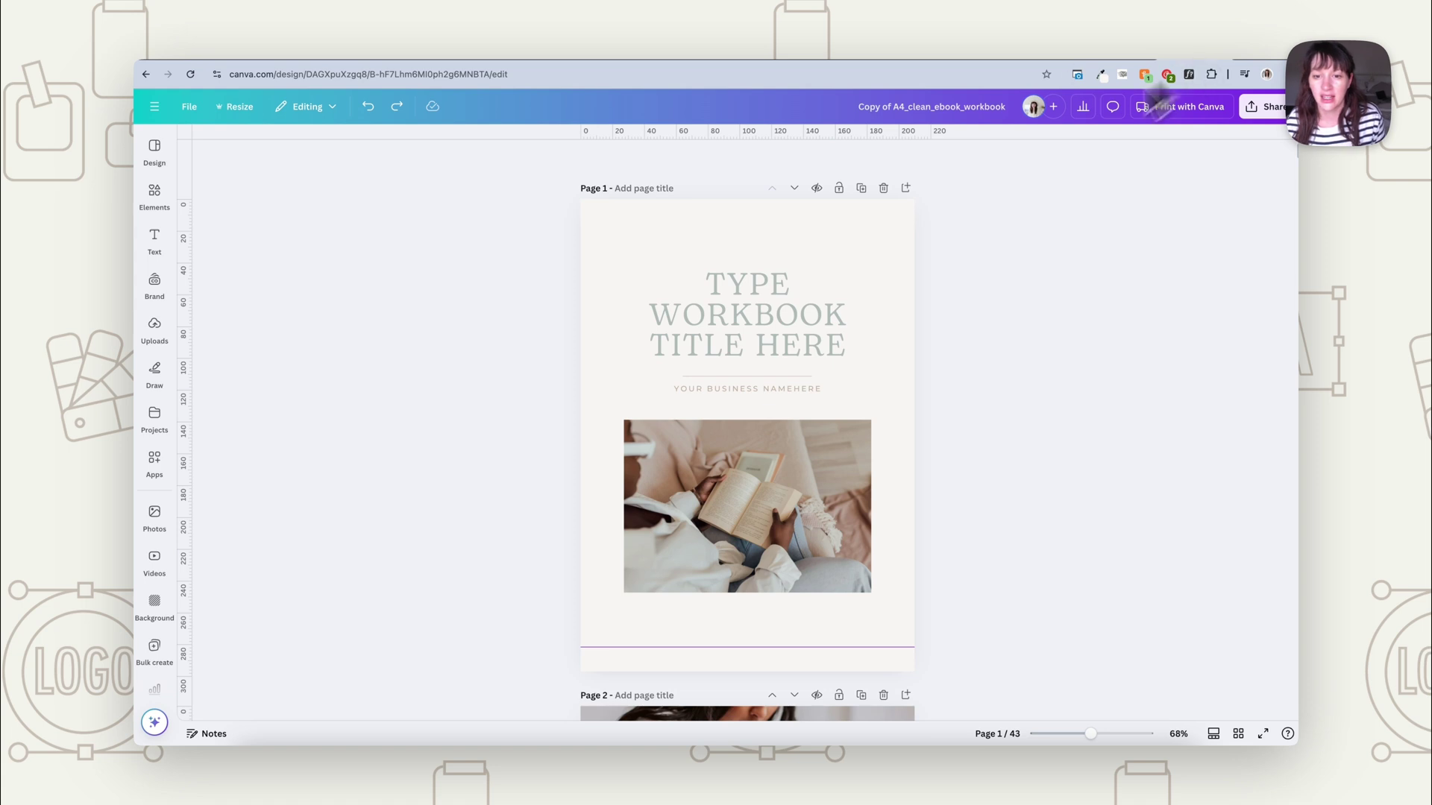
Paste the side tab strip onto the workbook cover and send it to the back
click(895, 423)
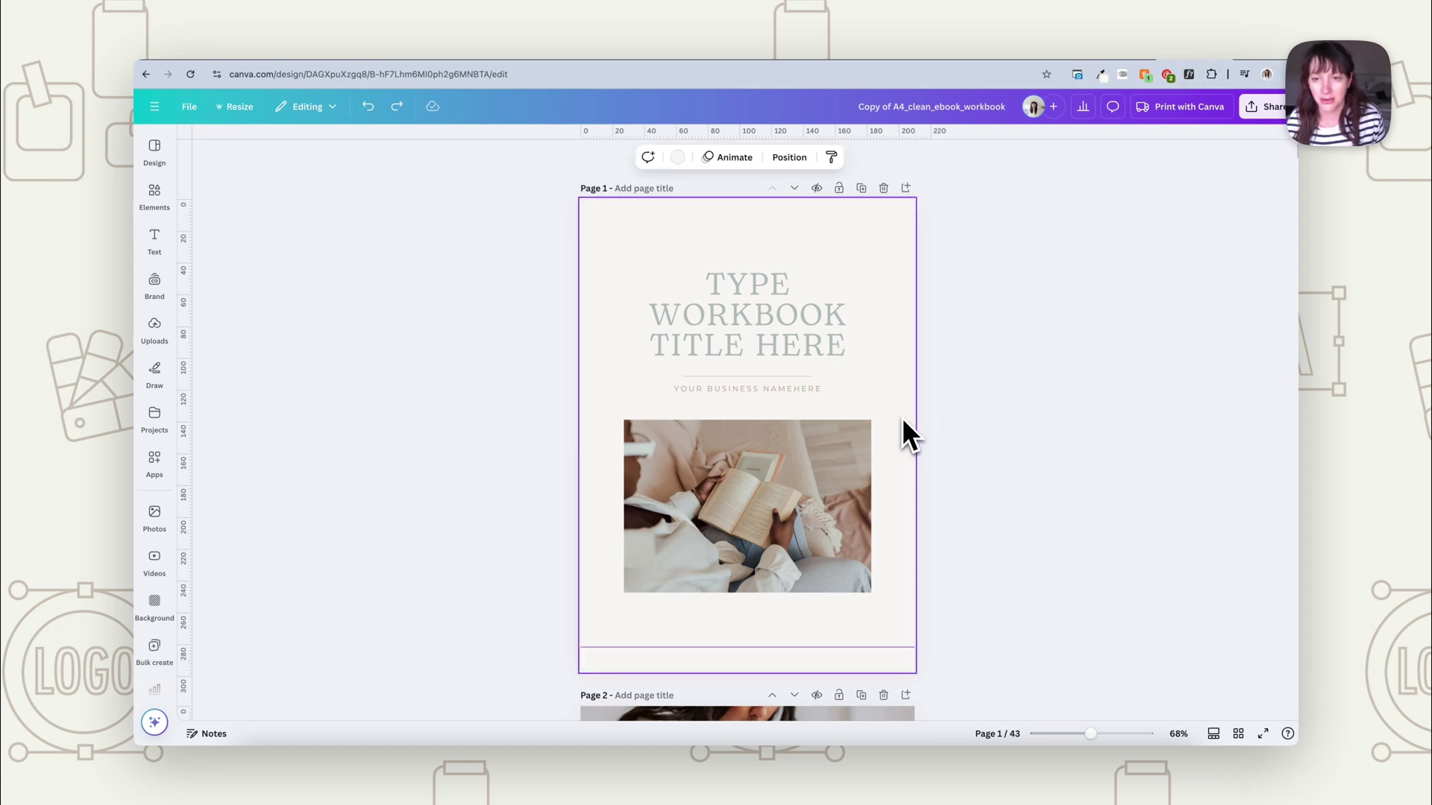
key(super+v)
right_click(821, 418)
mouse_move(865, 506)
click(1015, 588)
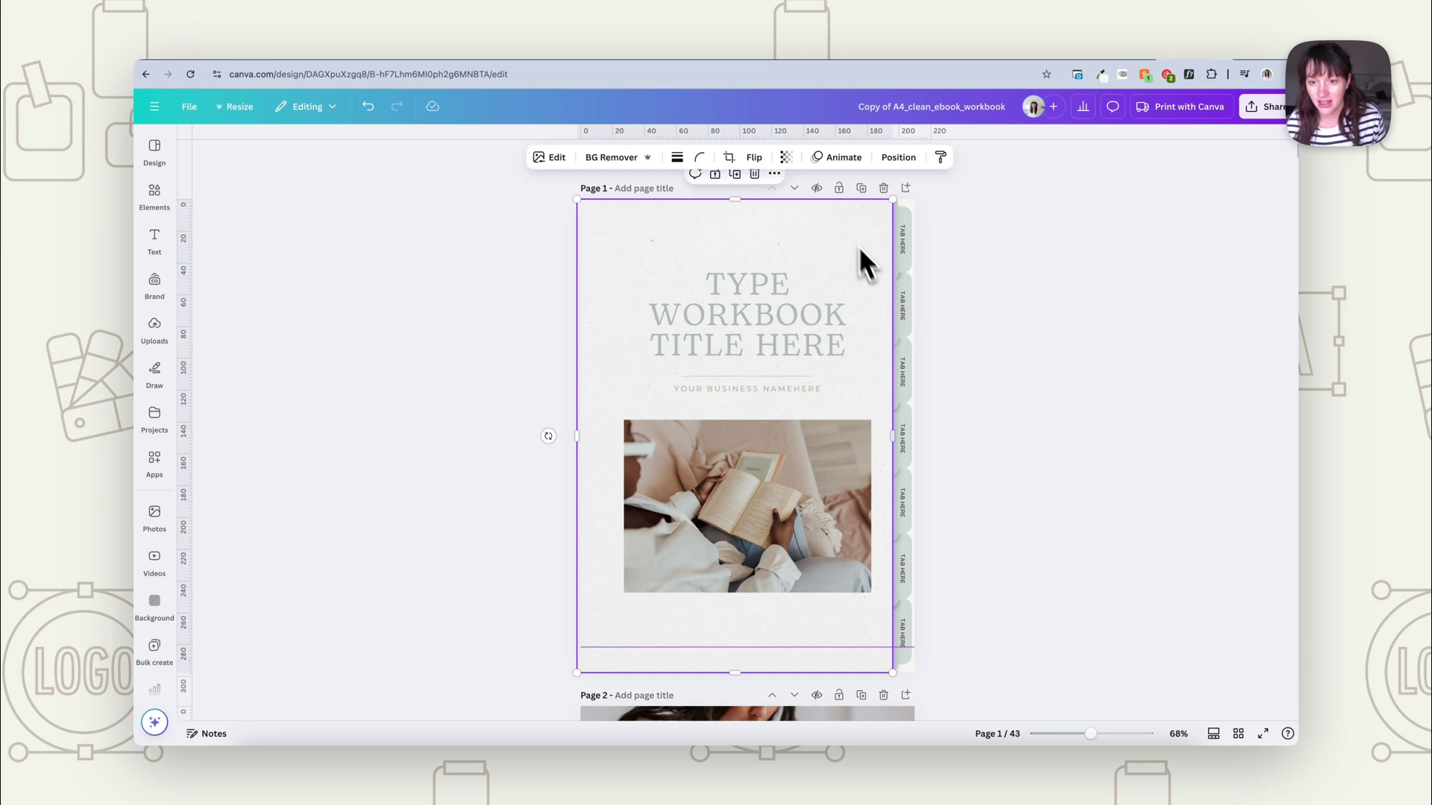
Trim the pasted background's edges to fit the cover, then bring up the ruler and guide settings
mouse_move(893, 439)
mouse_down()
mouse_move(837, 429)
mouse_move(891, 440)
mouse_up()
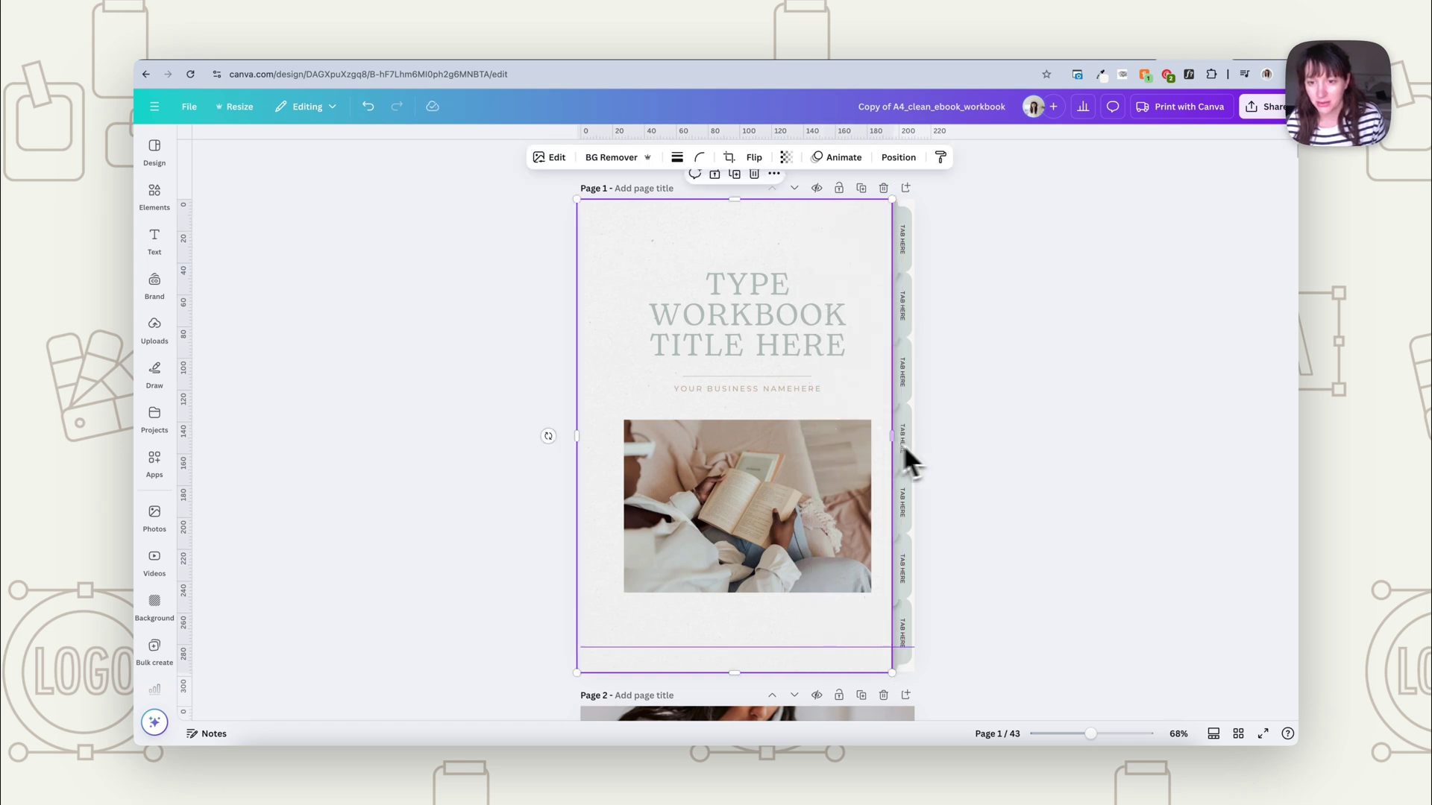
click(967, 437)
click(771, 343)
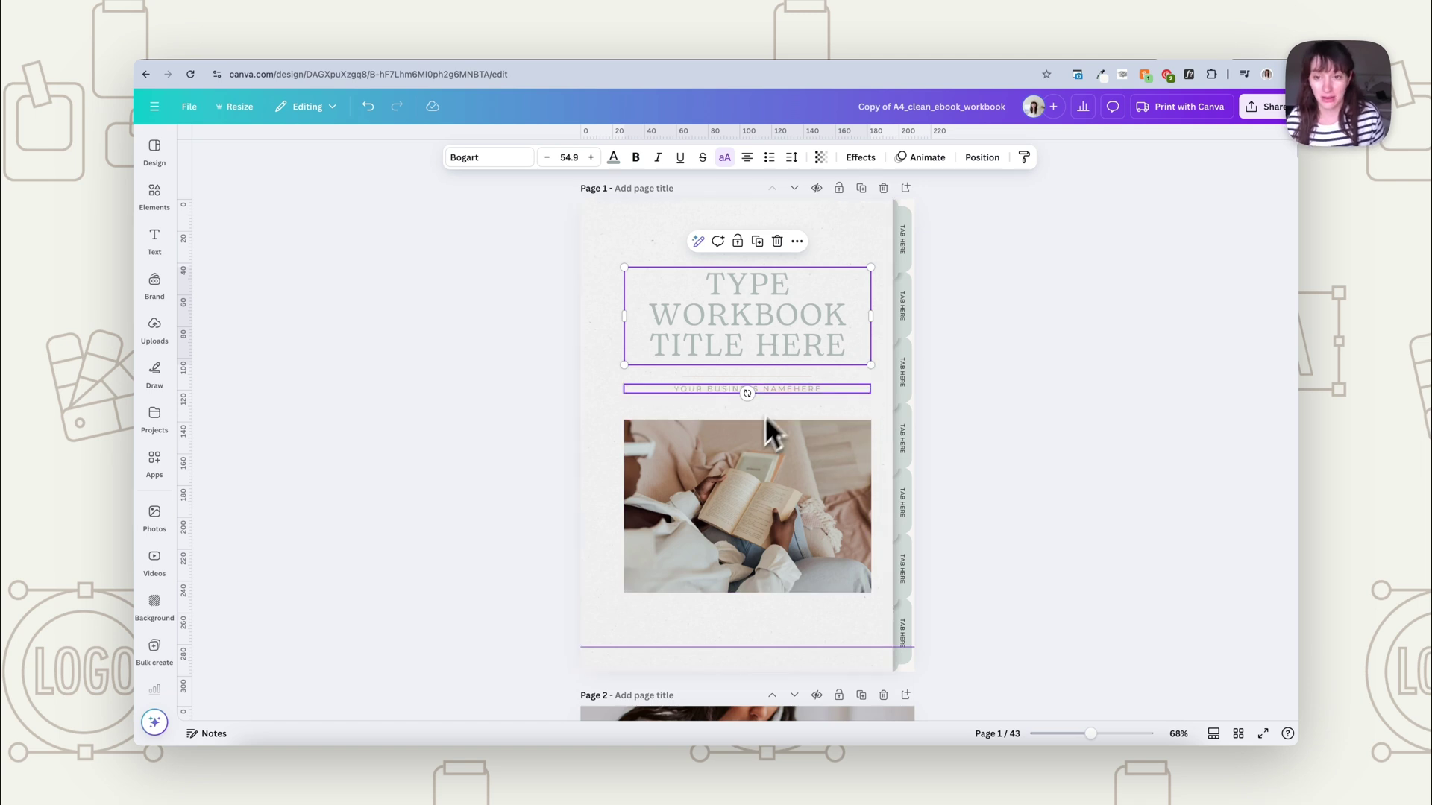
click(816, 238)
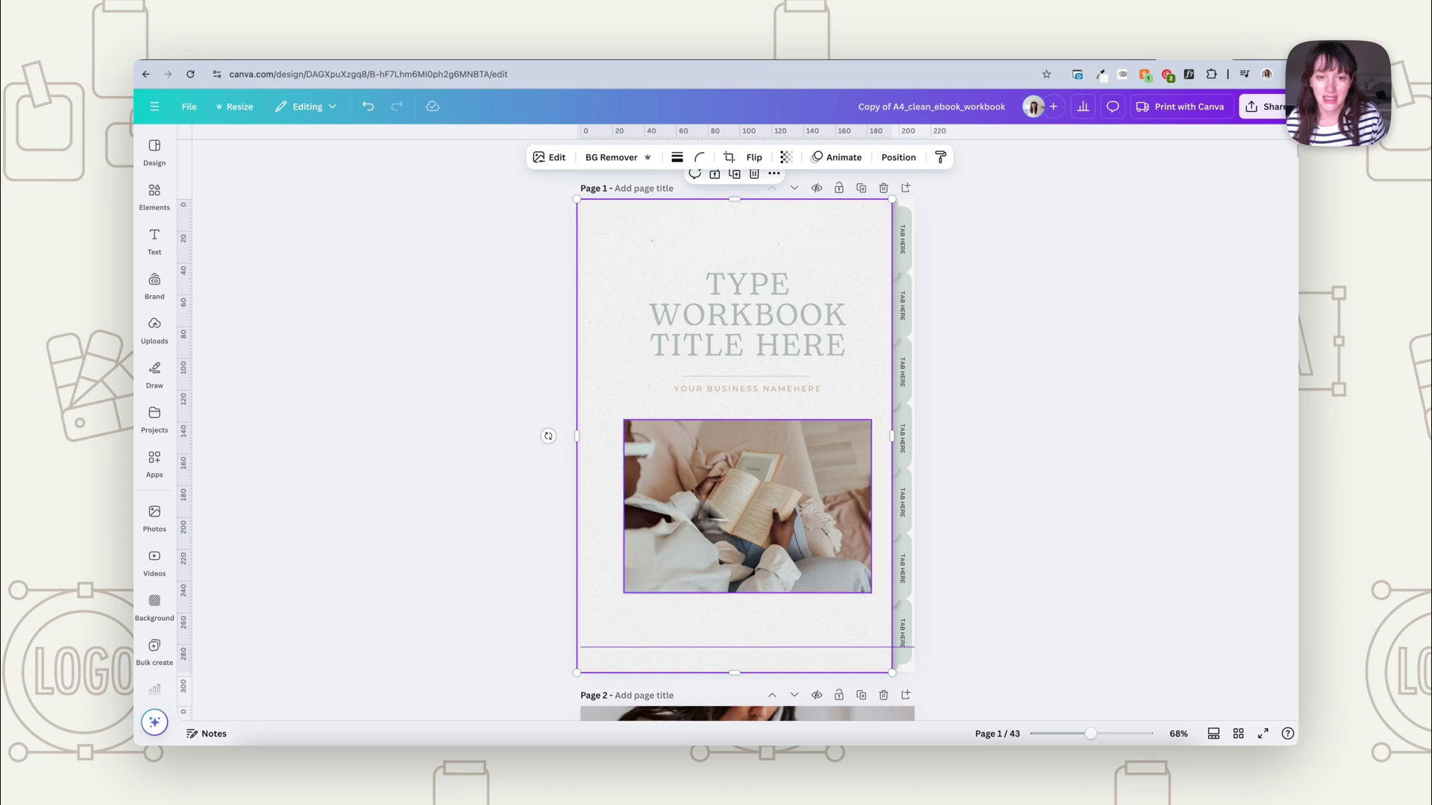
drag(577, 435, 583, 434)
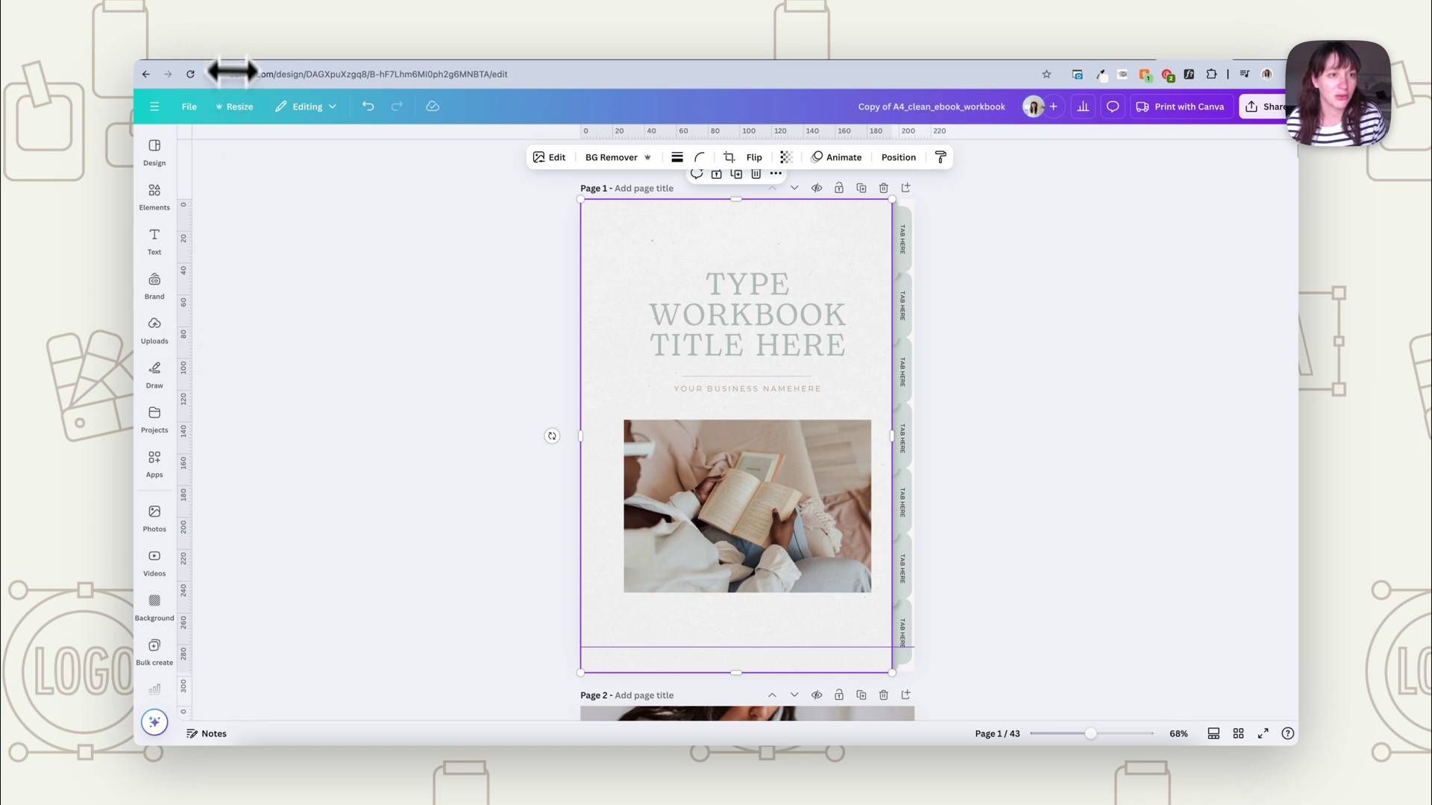
click(190, 109)
mouse_move(257, 278)
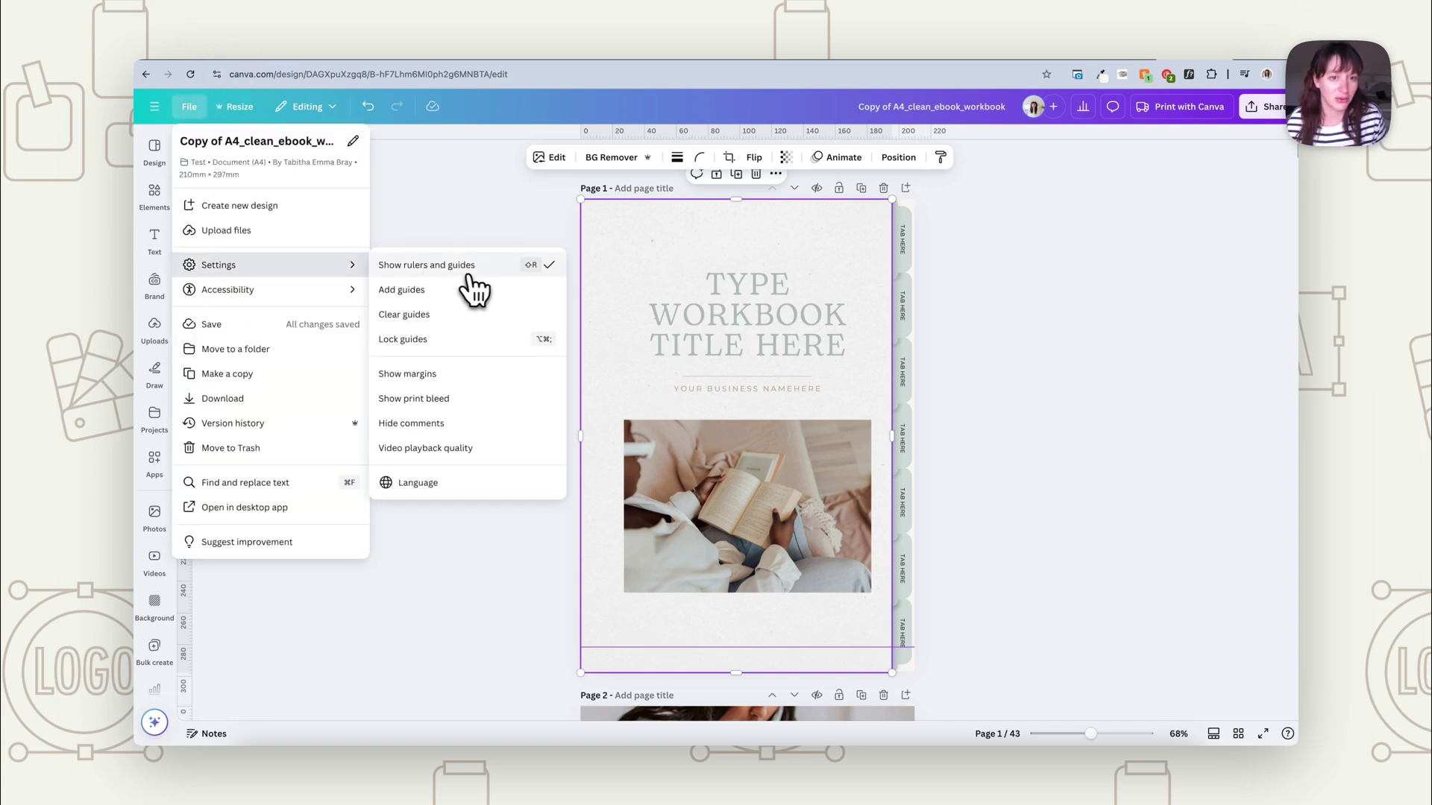
Add a vertical guide near page centre and shift the title, business name and photo onto it
click(349, 630)
drag(188, 469, 734, 460)
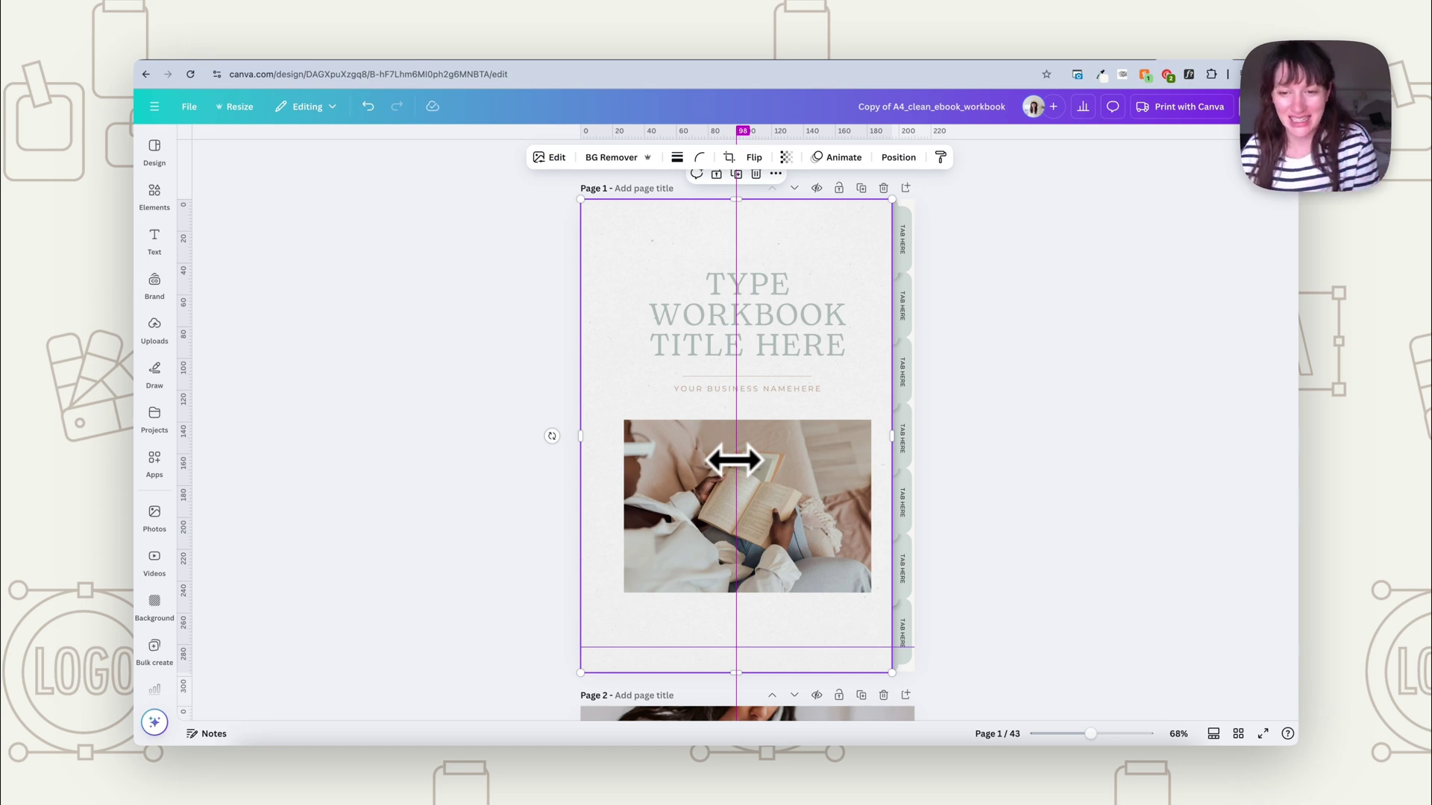
click(836, 326)
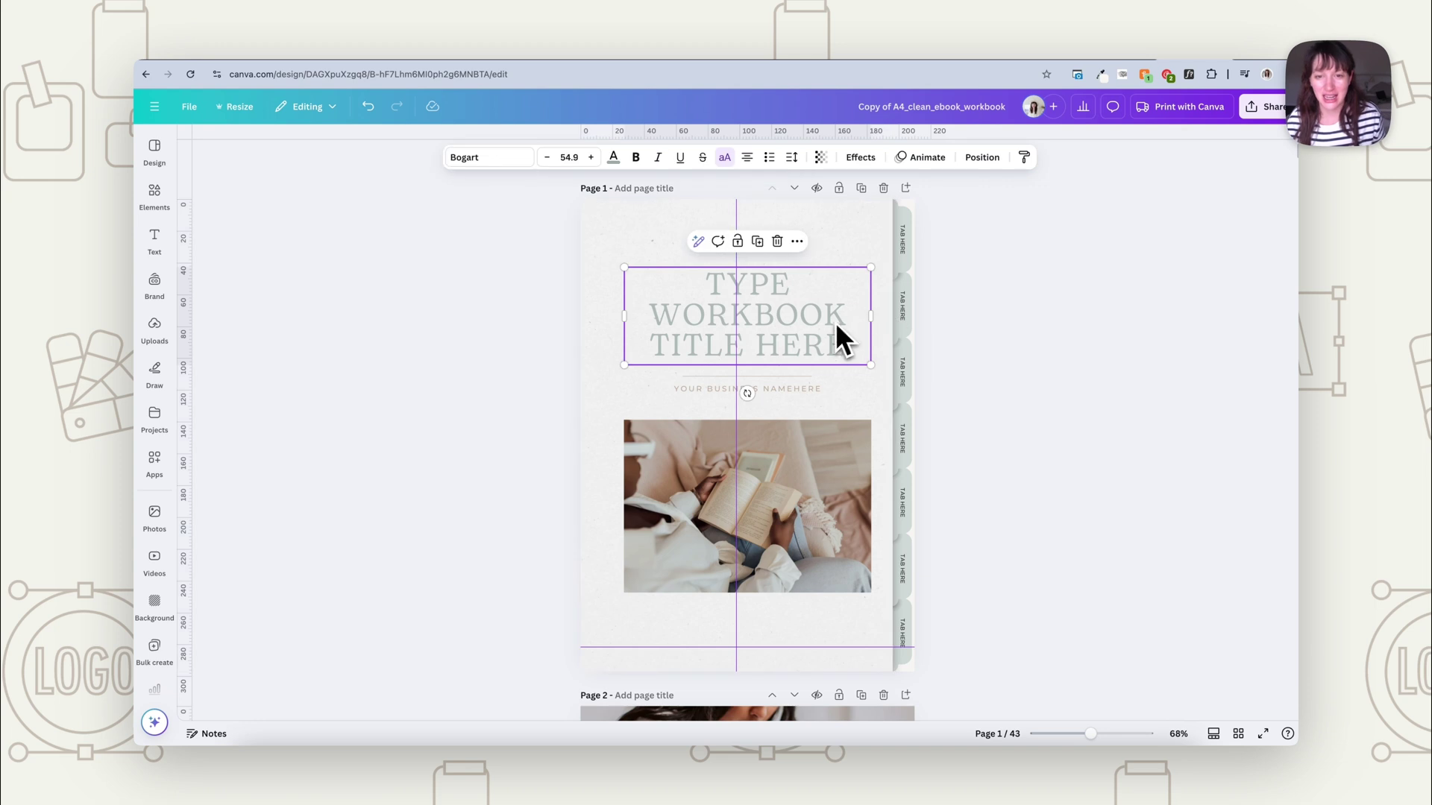
drag(818, 334, 812, 335)
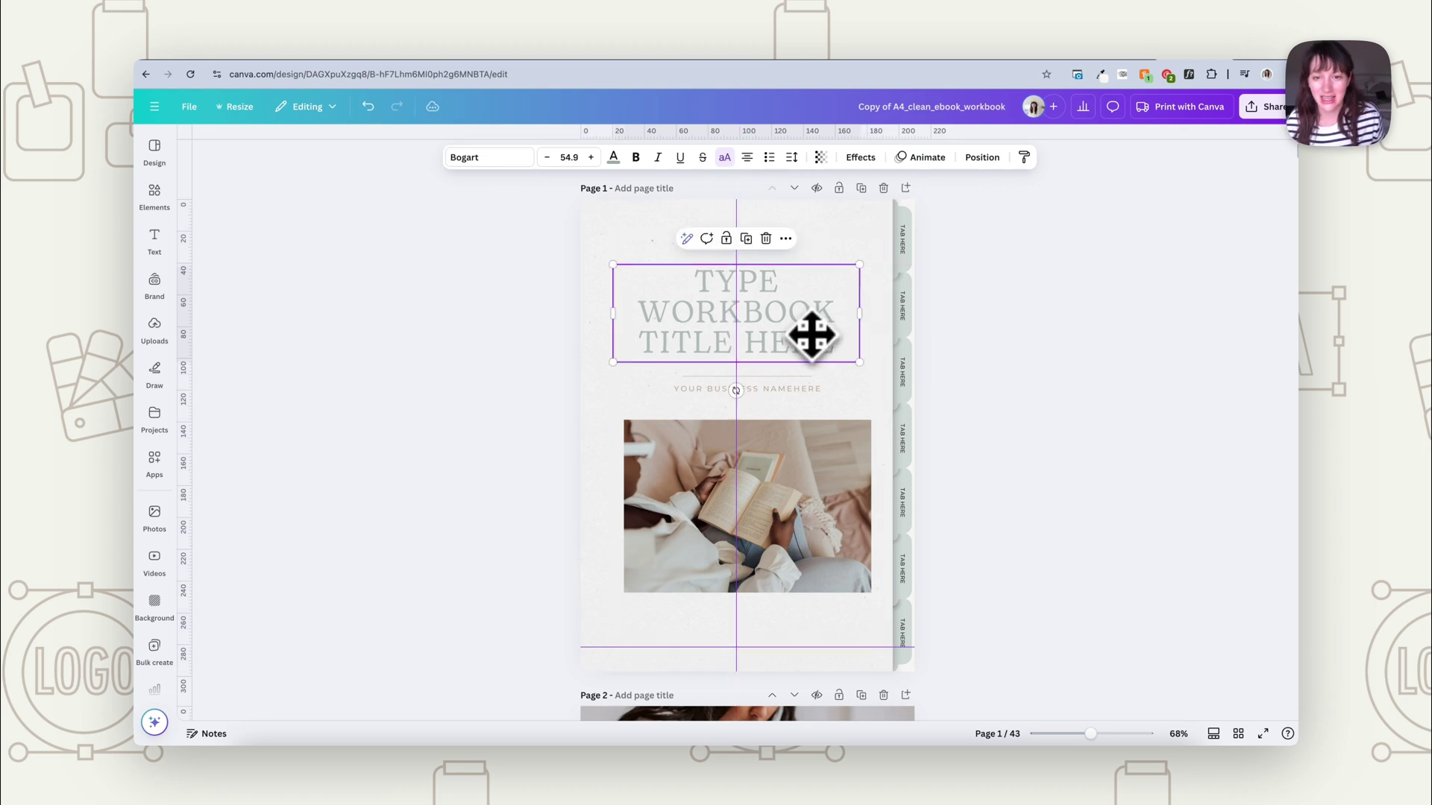
click(793, 386)
drag(794, 387, 789, 399)
drag(800, 477, 787, 472)
click(950, 423)
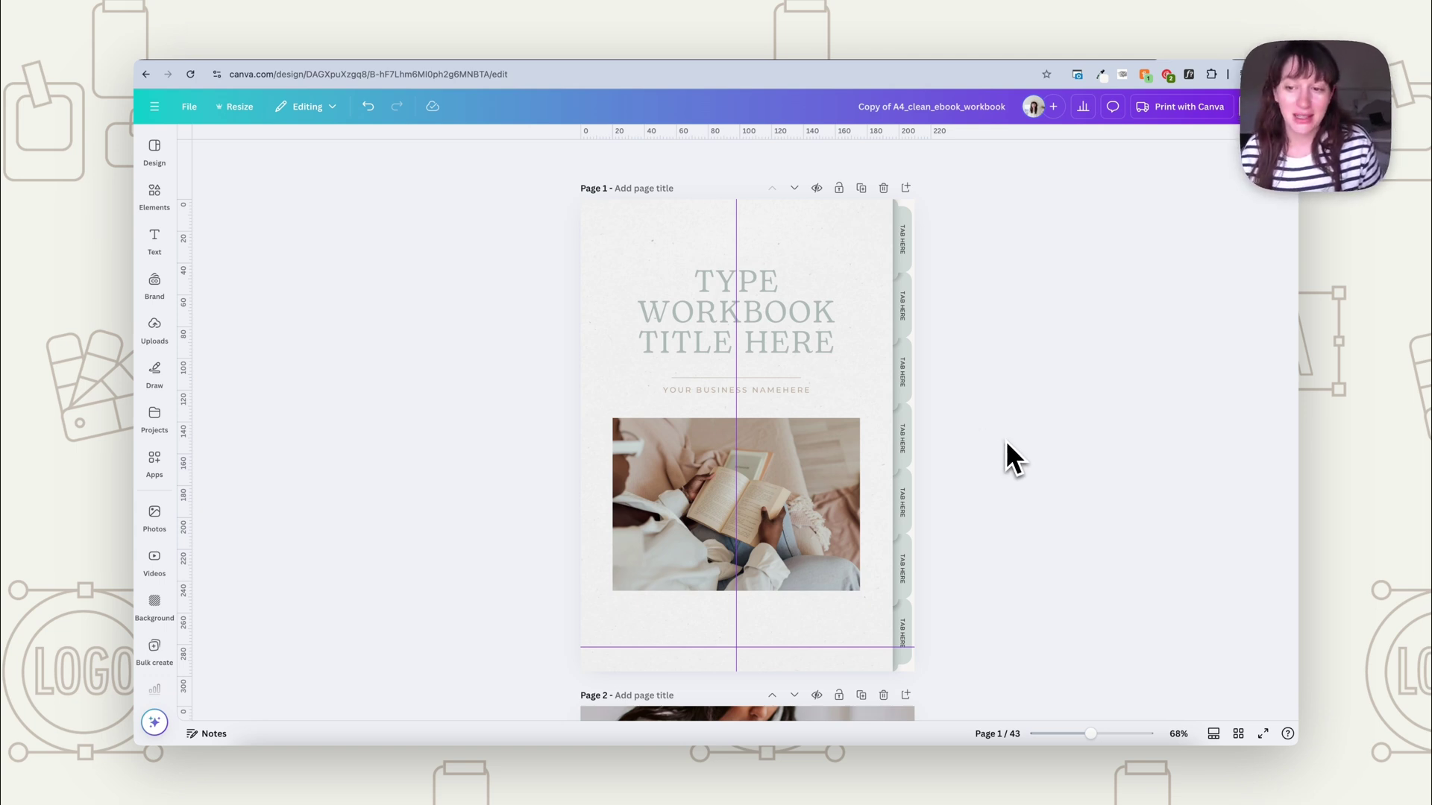
Rename the top three side tabs to HOME, SECTION 1 and SECTION 2
click(904, 245)
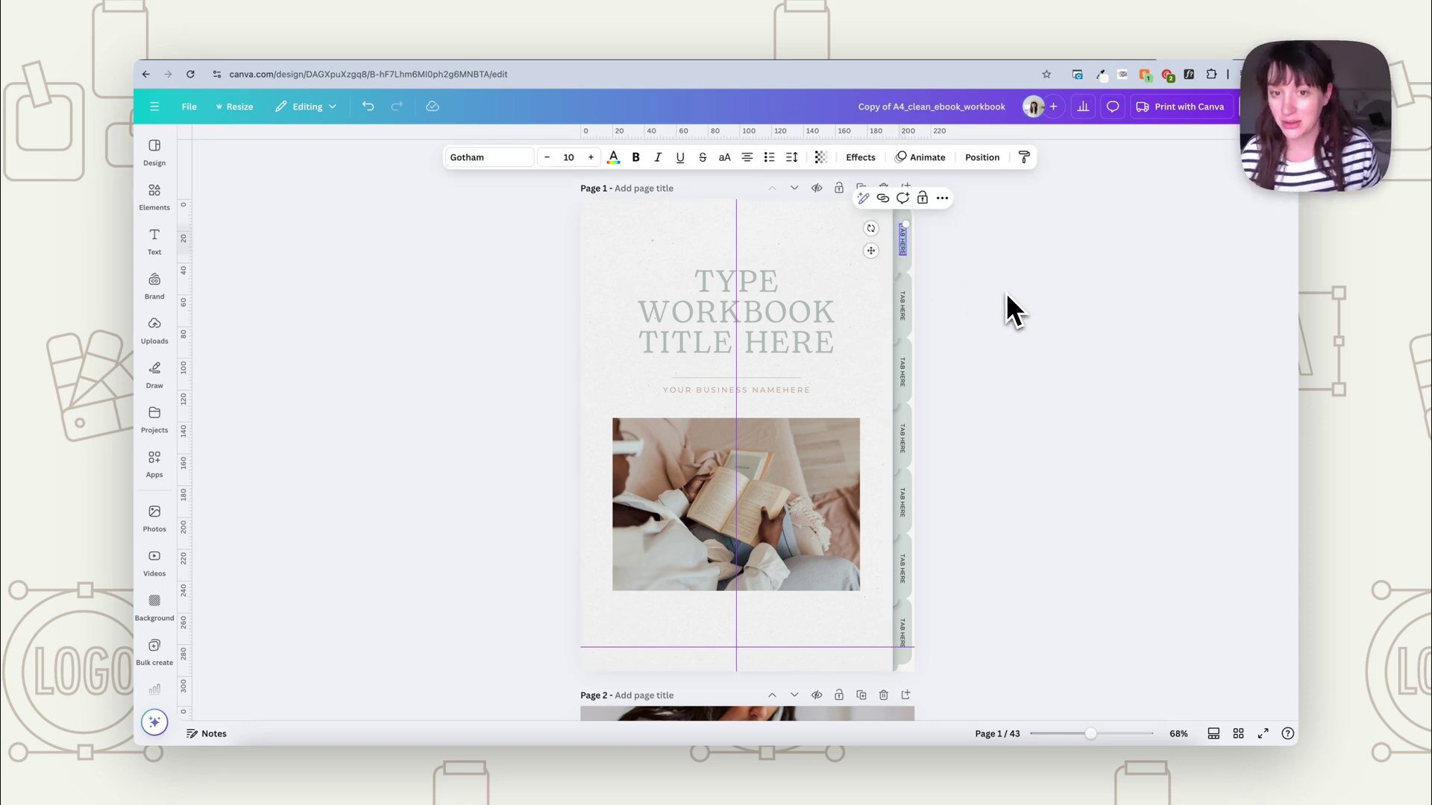
text(HOME)
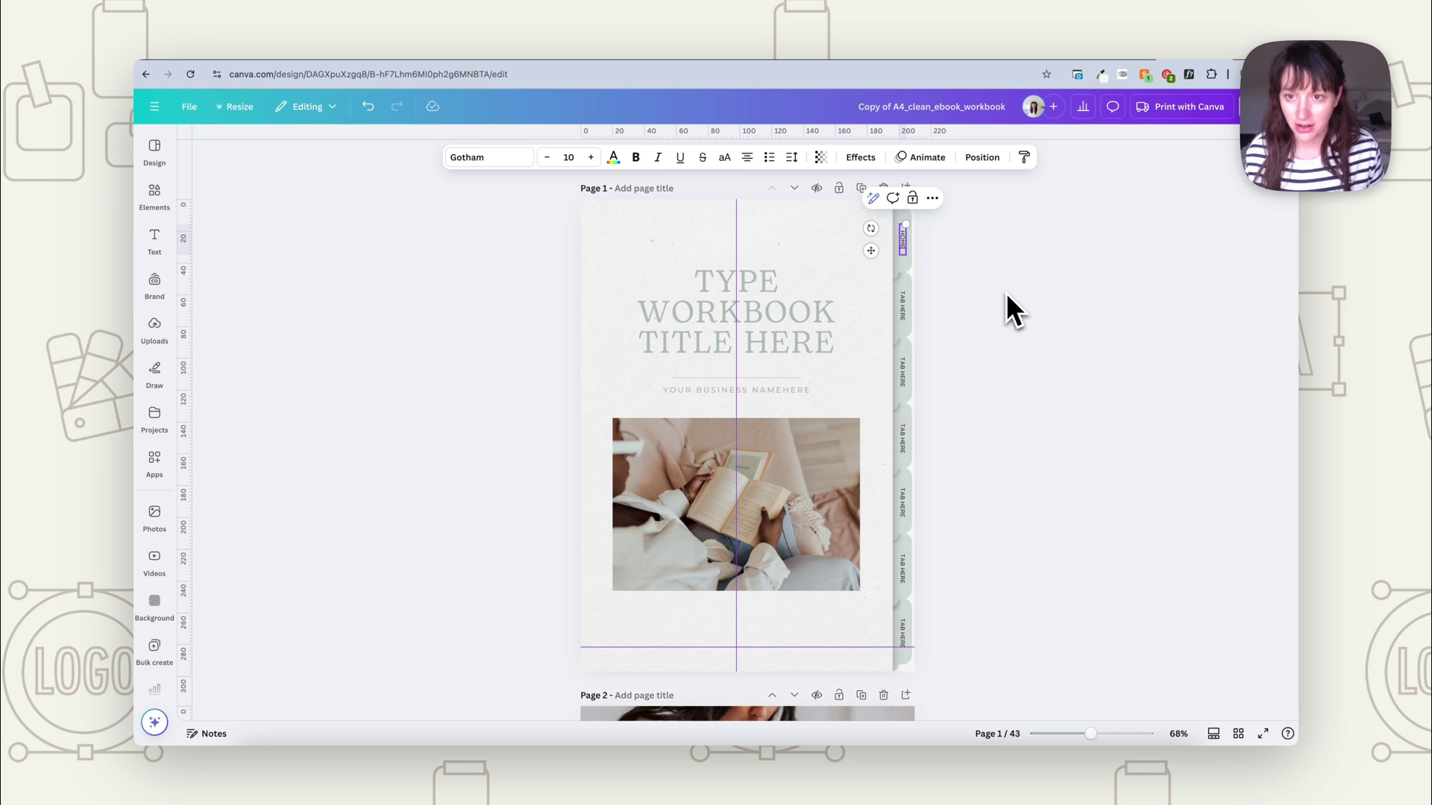
click(903, 313)
text(SEC)
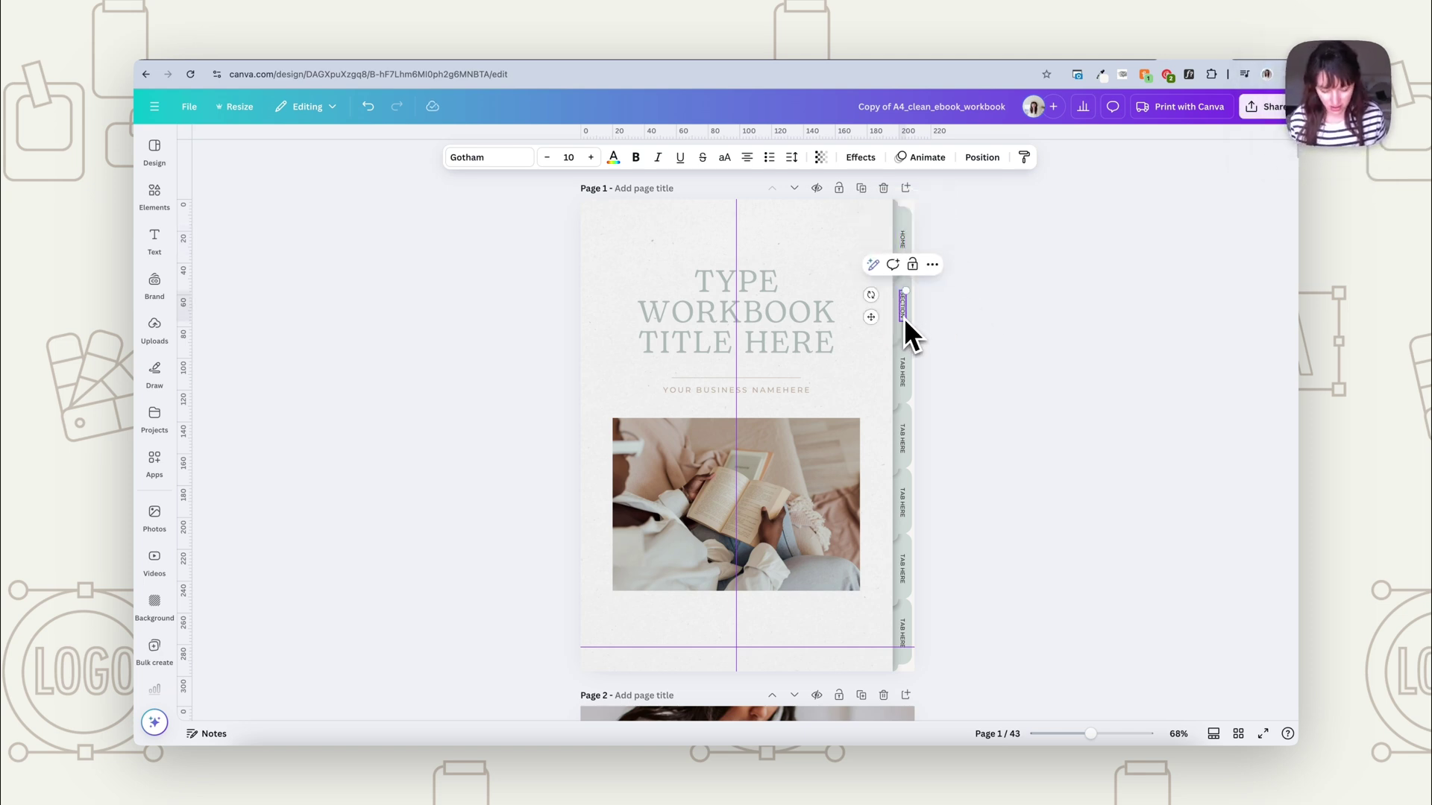
text(TION)
double_click(902, 386)
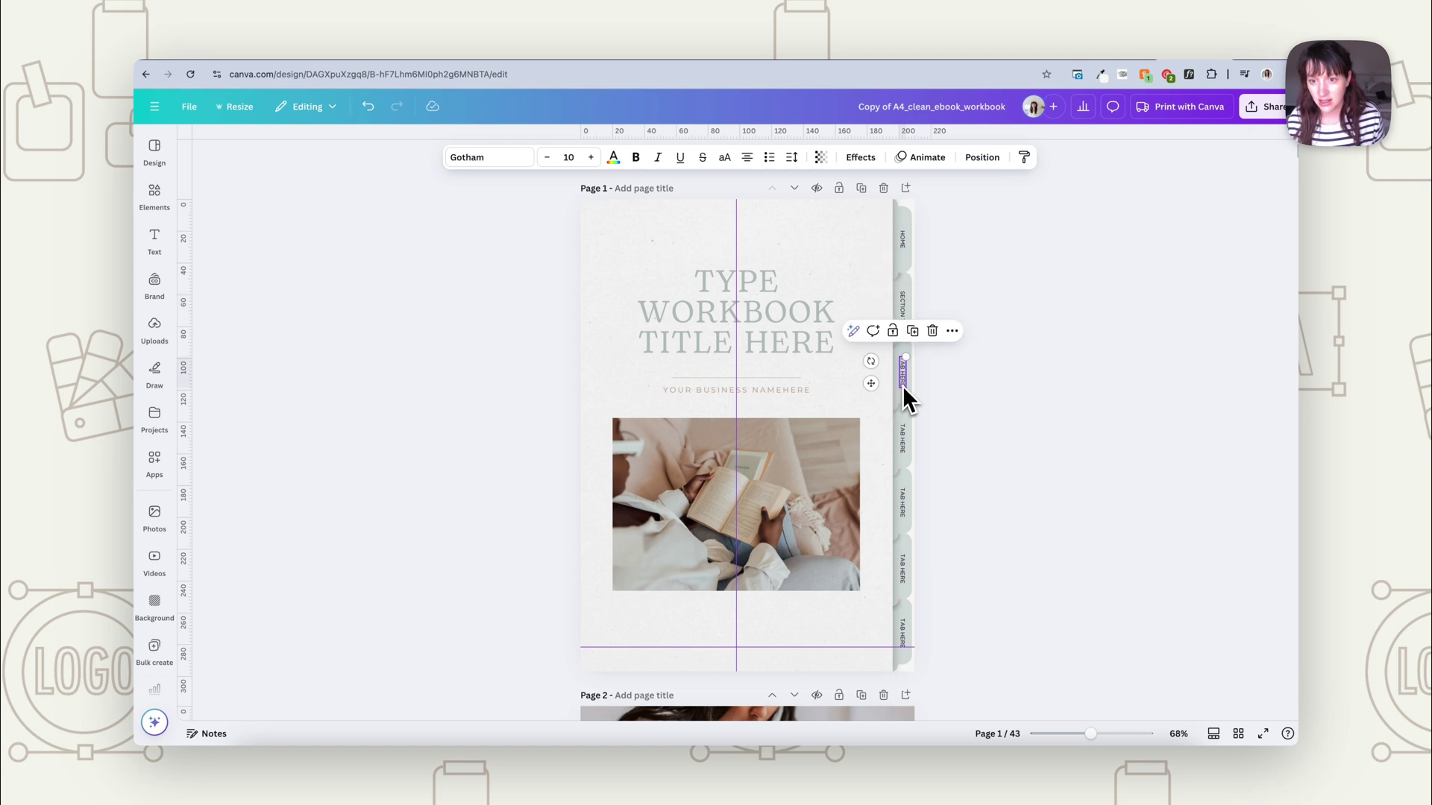
text(SECTION 4)
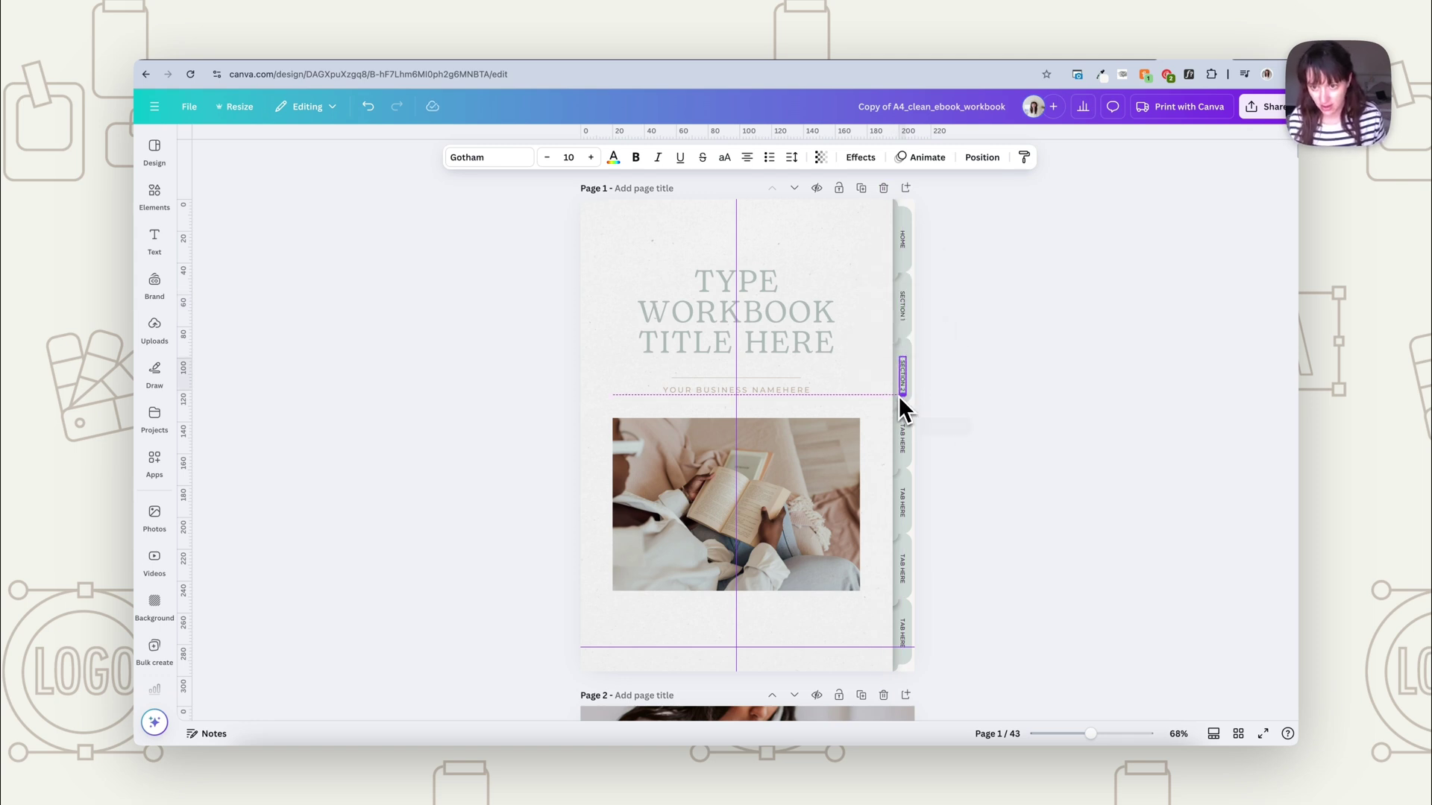
click(925, 387)
click(904, 378)
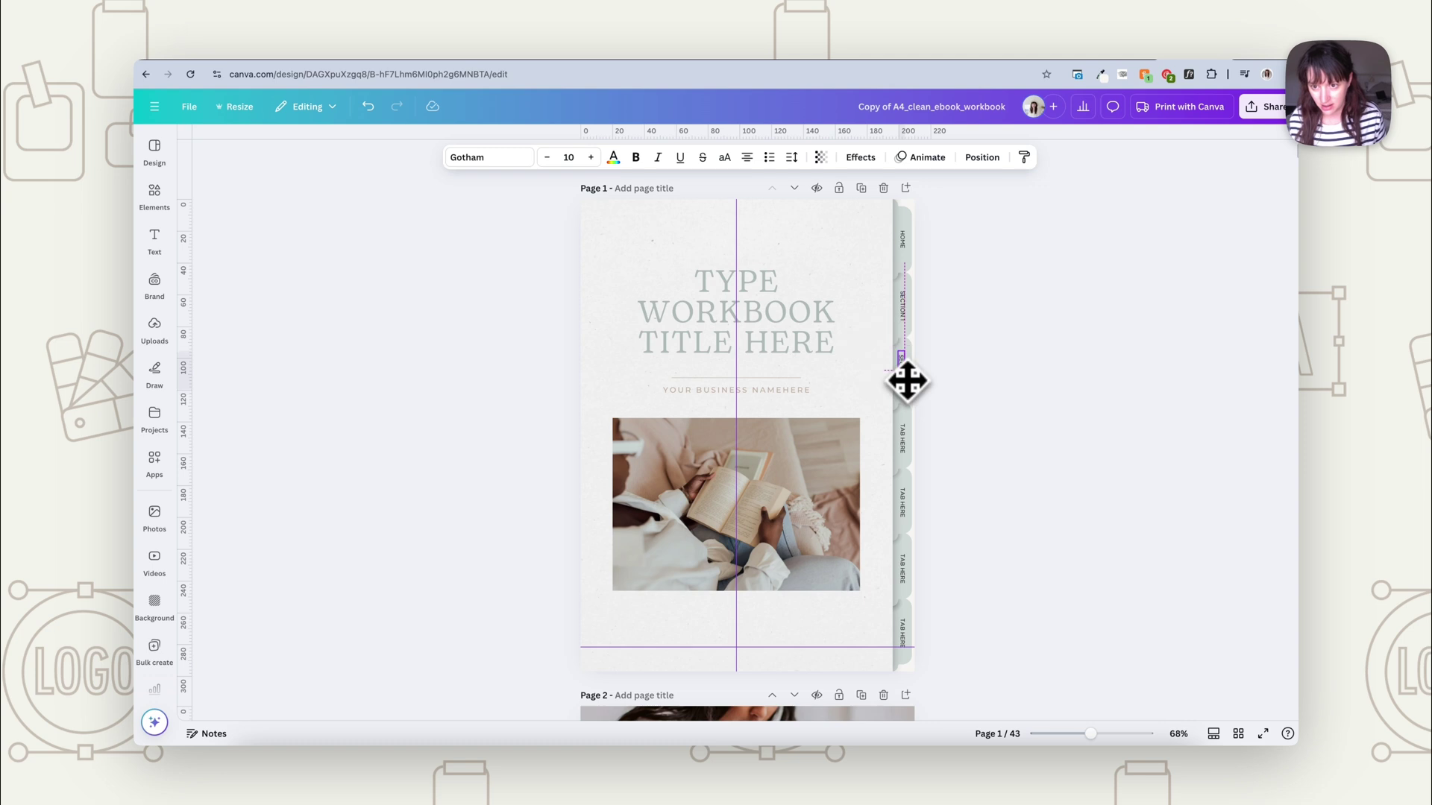
Rename the fourth tab to SECTION 3 and resize and reposition its text box
click(907, 453)
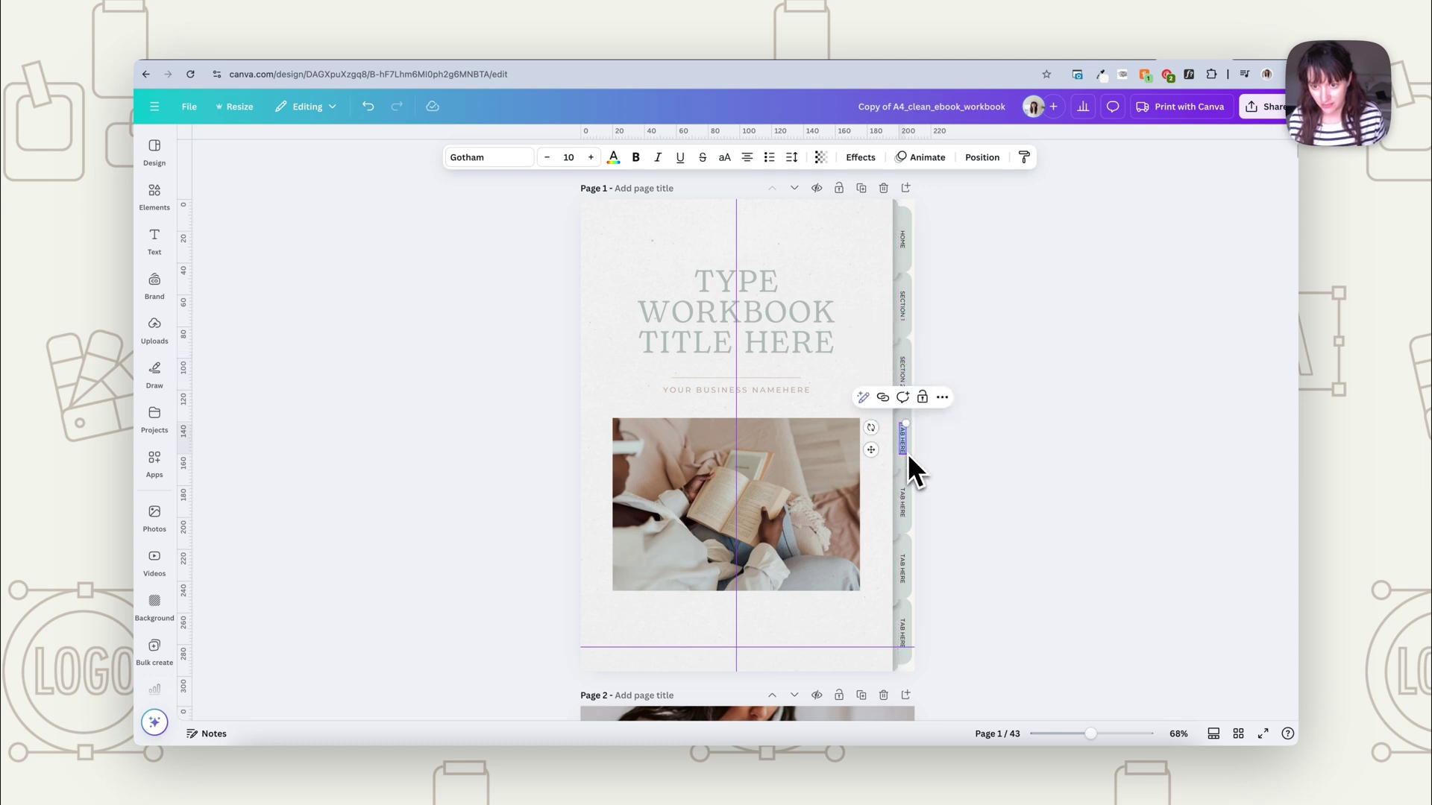
text(SECTION 3)
drag(898, 457, 904, 445)
click(950, 477)
click(905, 445)
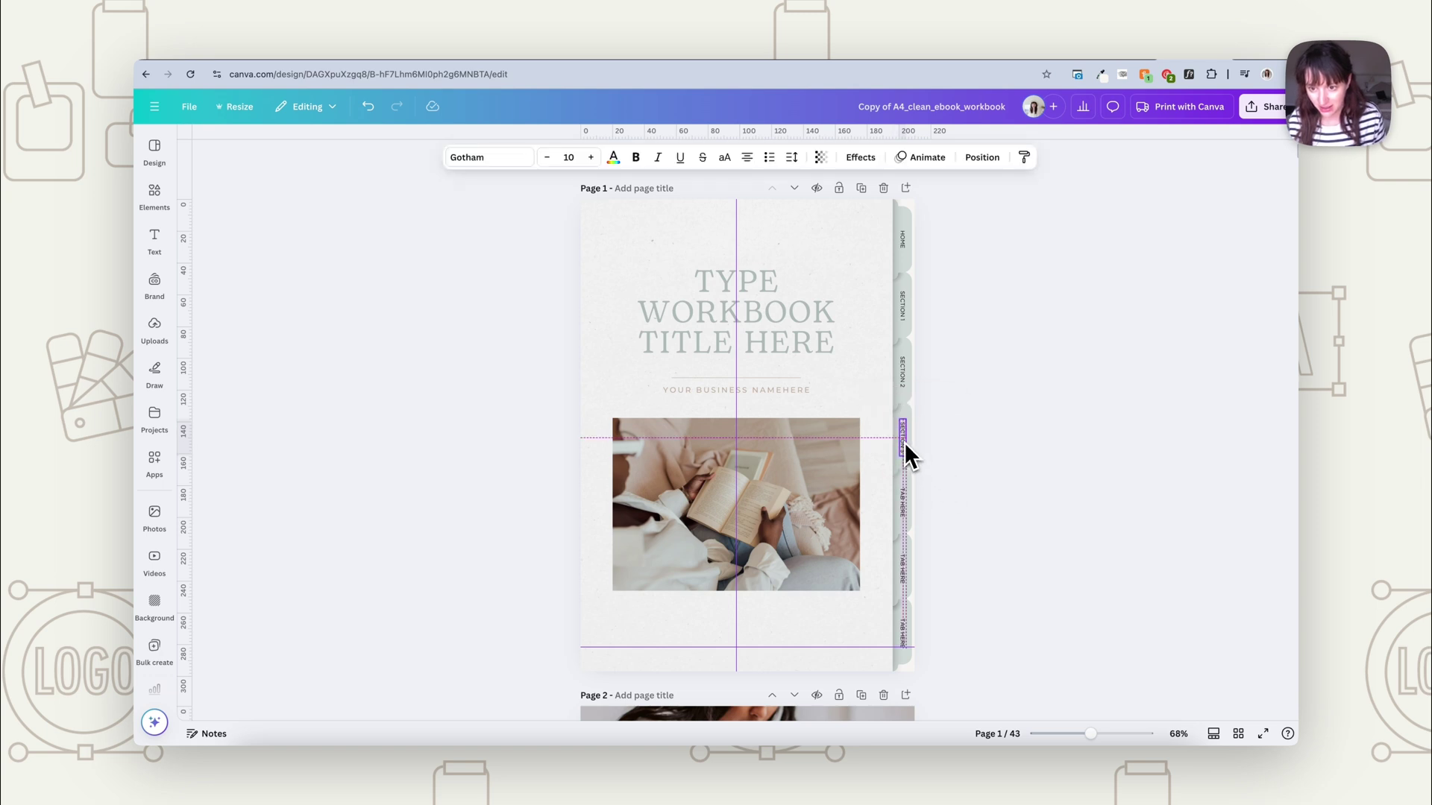
Label the fifth tab MORE and lengthen its text box
click(905, 510)
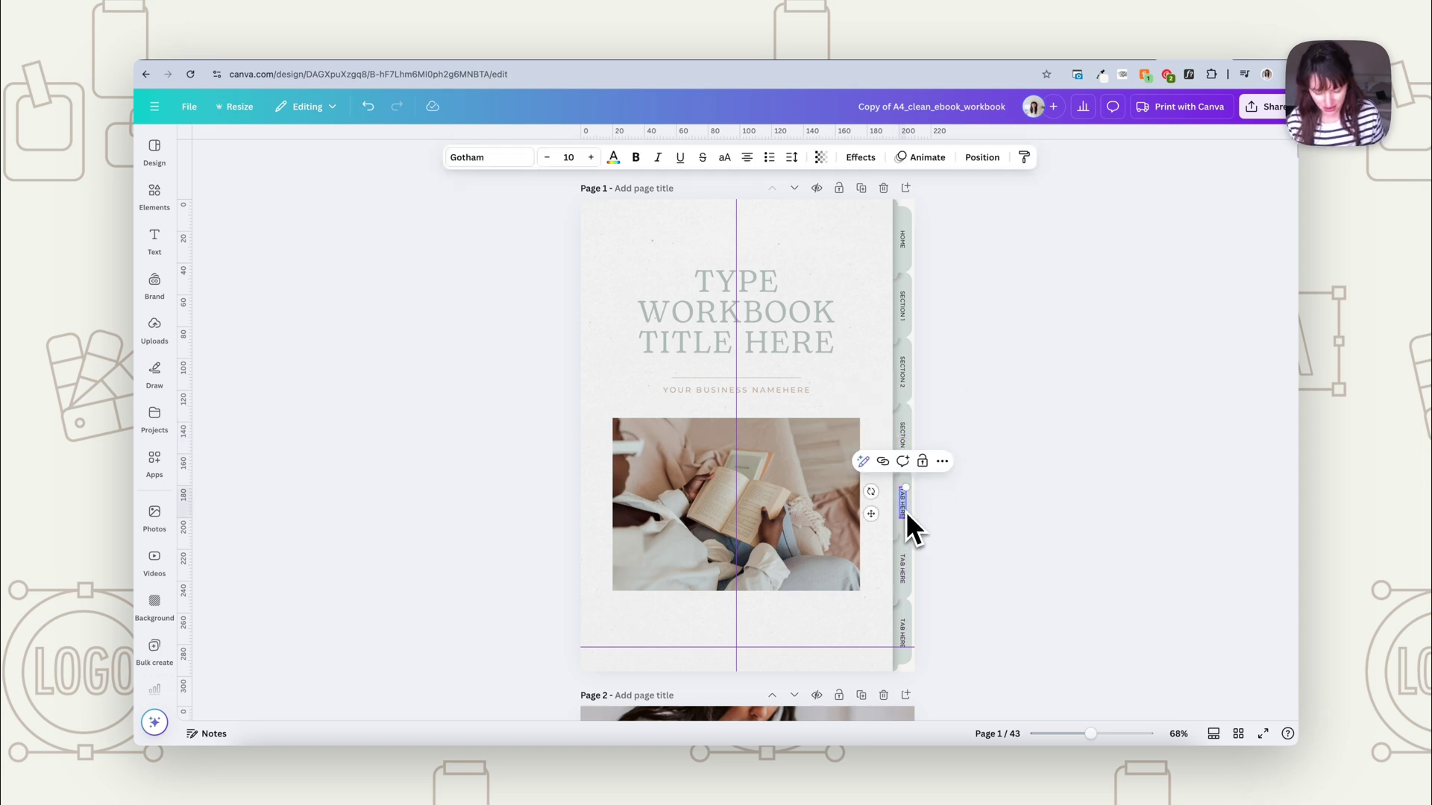
text(MORE)
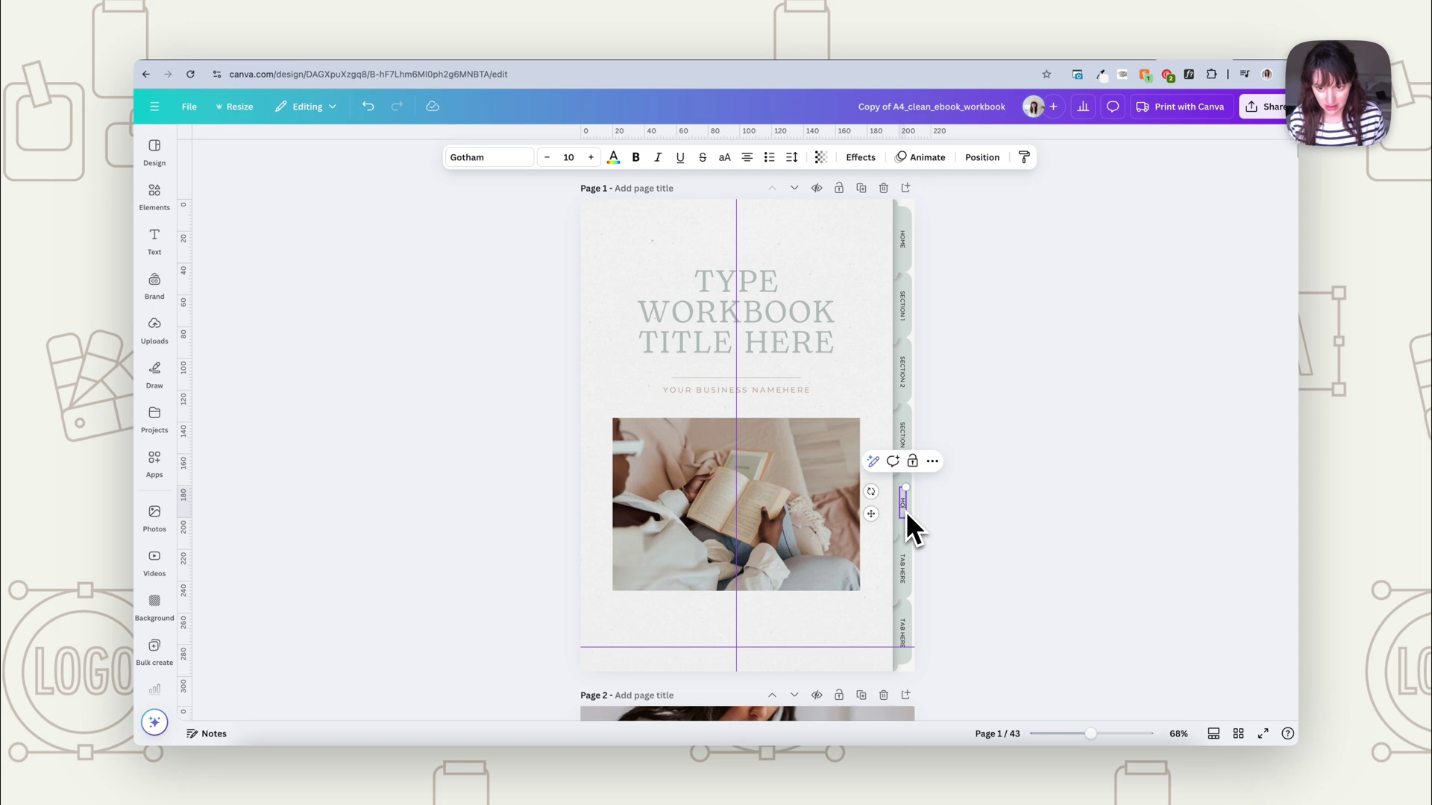
click(951, 534)
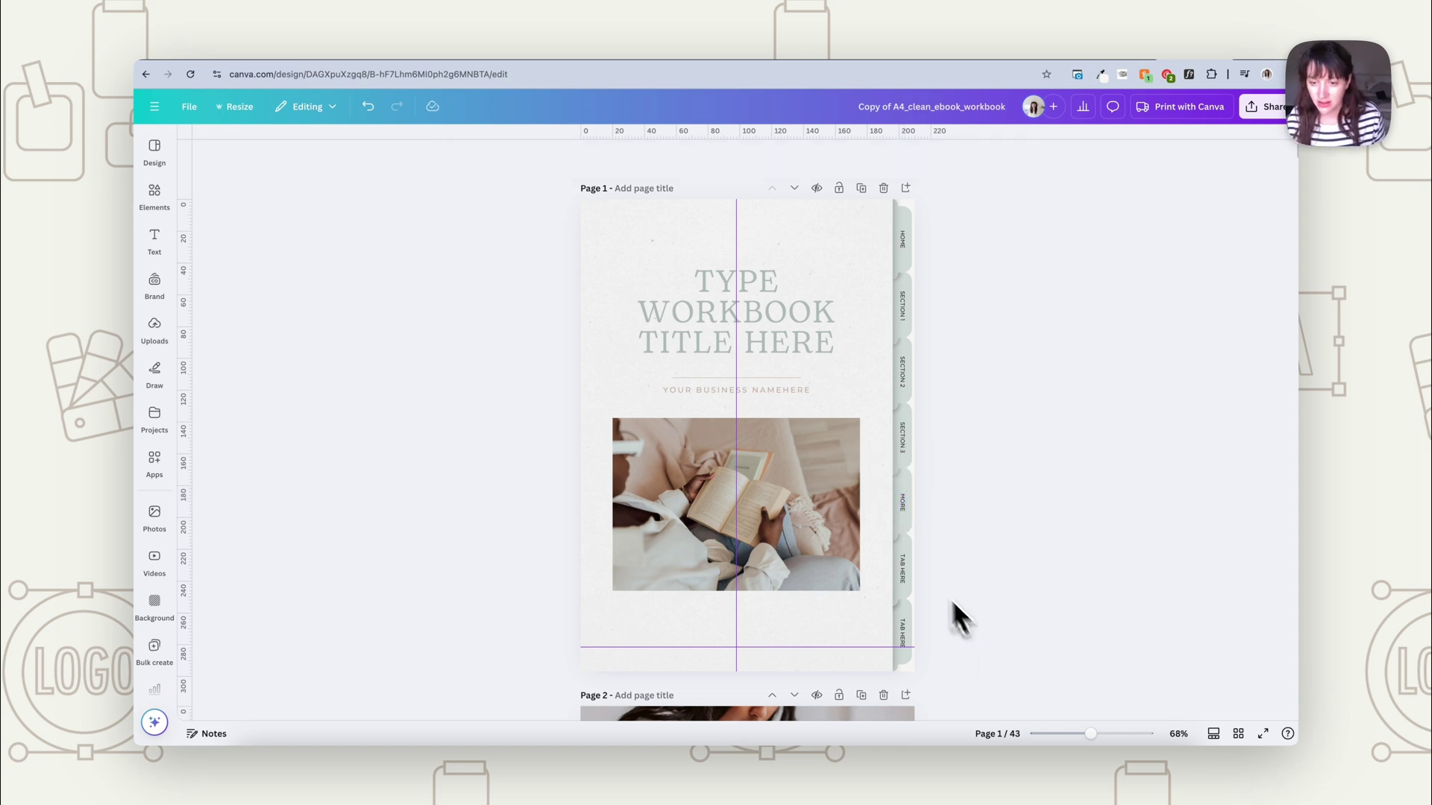
click(903, 513)
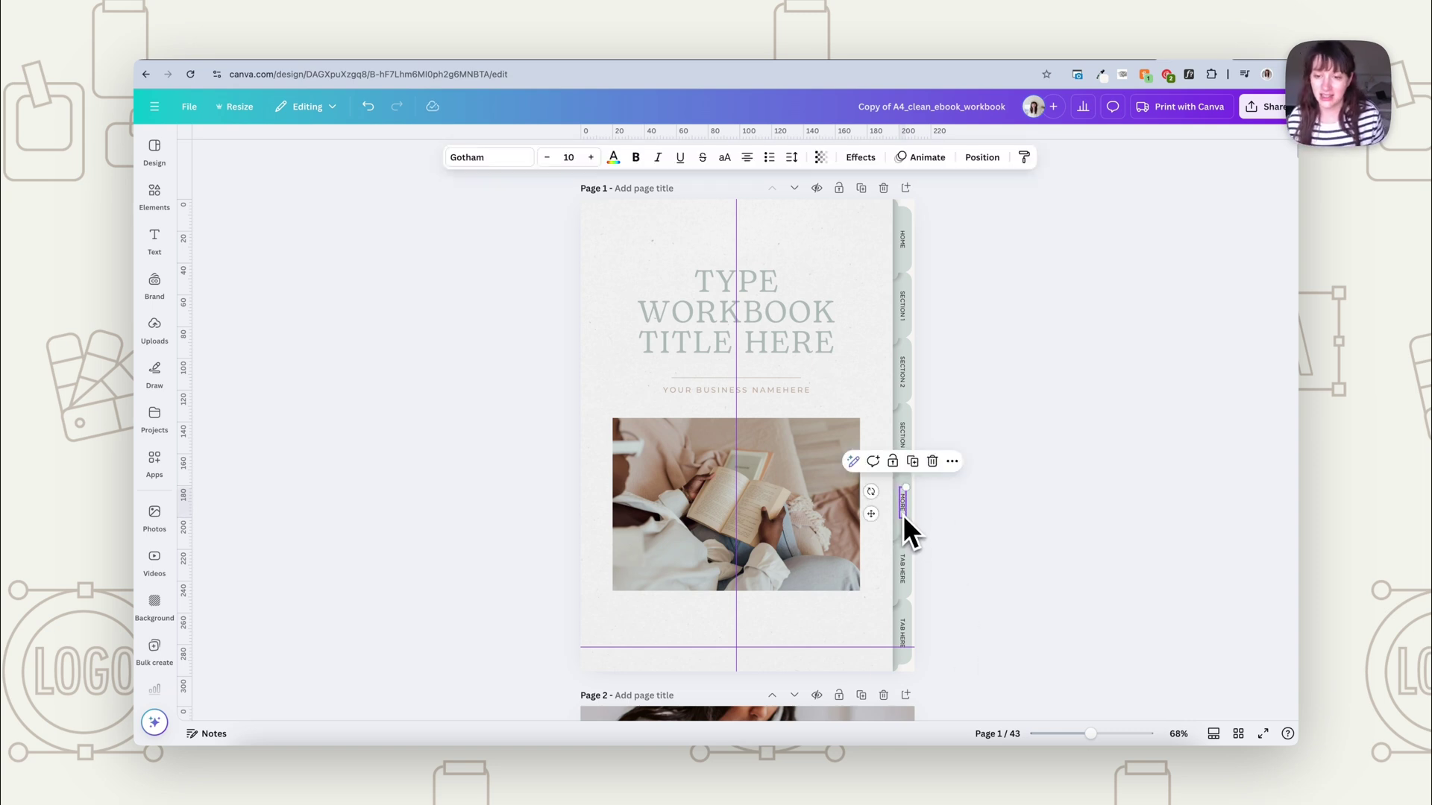
drag(903, 517, 902, 518)
click(925, 513)
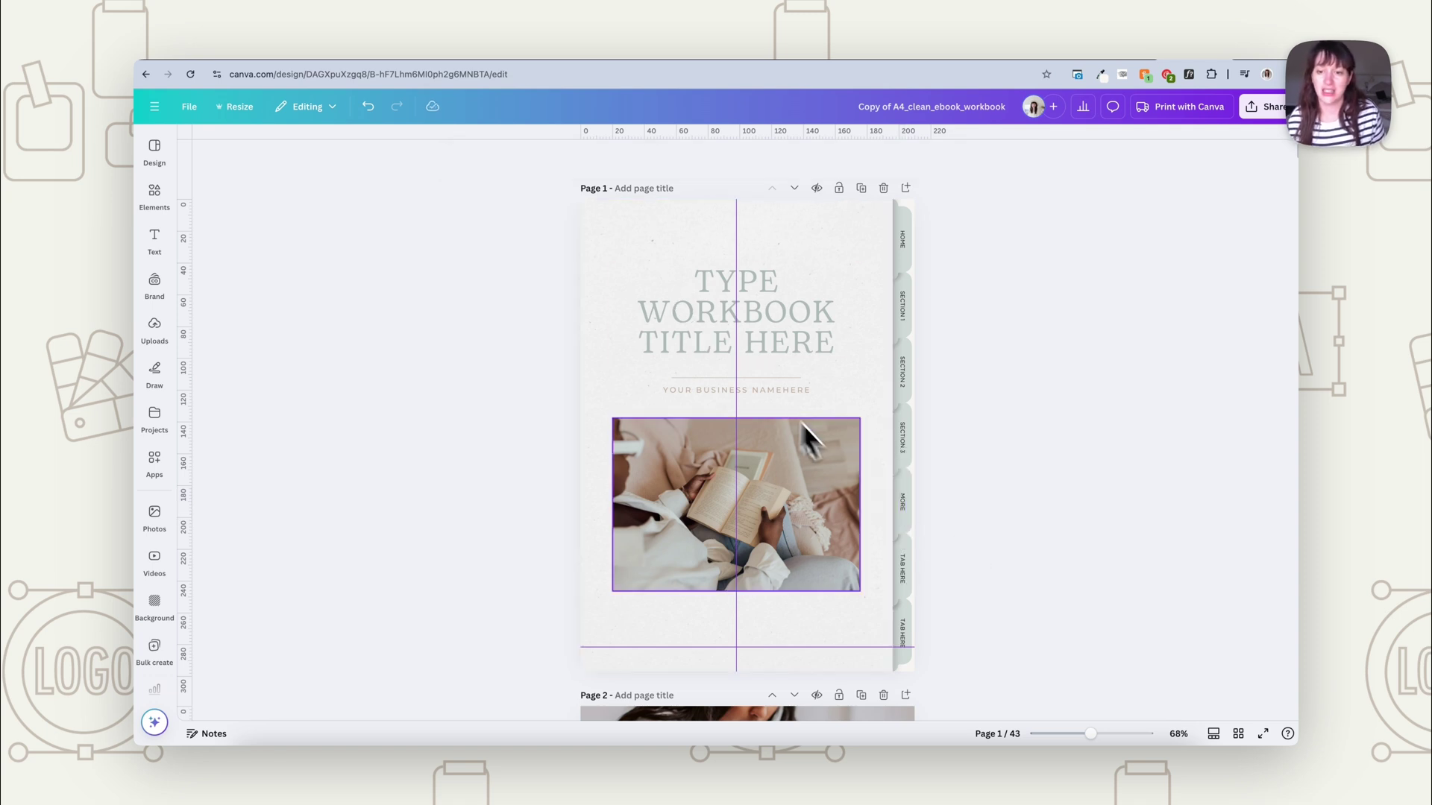
click(907, 512)
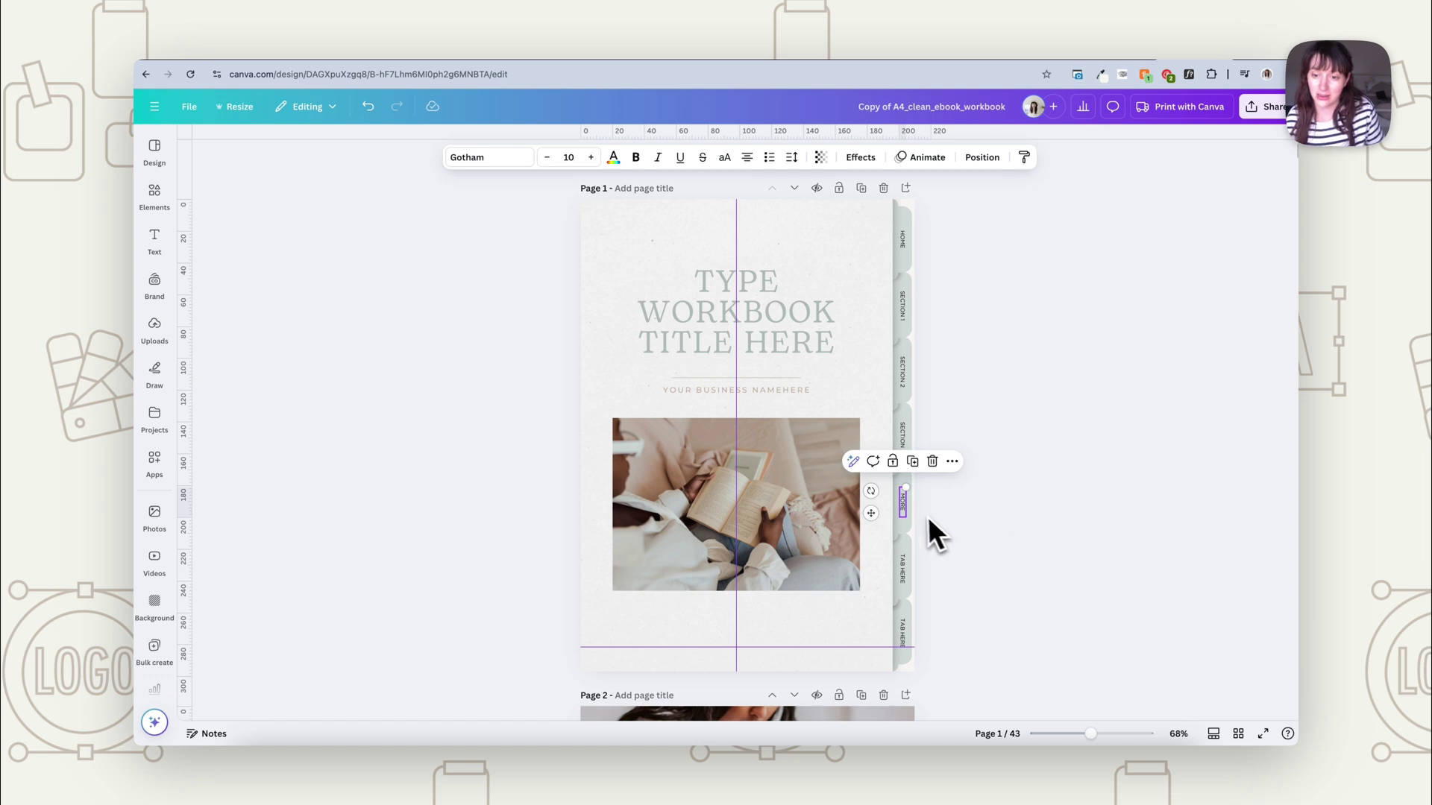
Replace the fifth tab label with MORE RESOURCES, wrapped onto two lines and centred
click(902, 515)
key(ctrl+a)
text(MORE RESOURCES)
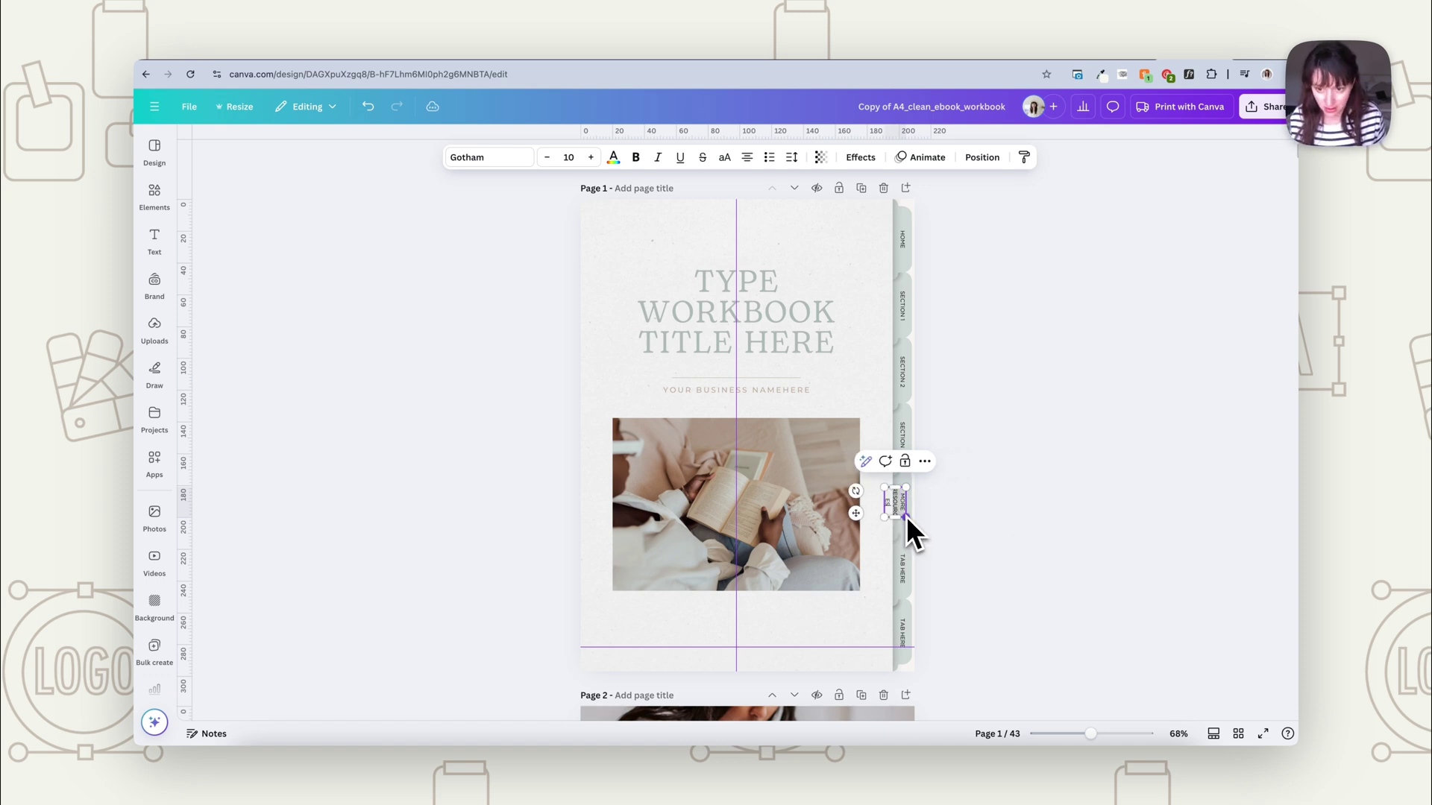
mouse_move(896, 517)
mouse_down()
mouse_move(896, 531)
mouse_move(908, 513)
mouse_up()
click(960, 549)
click(905, 513)
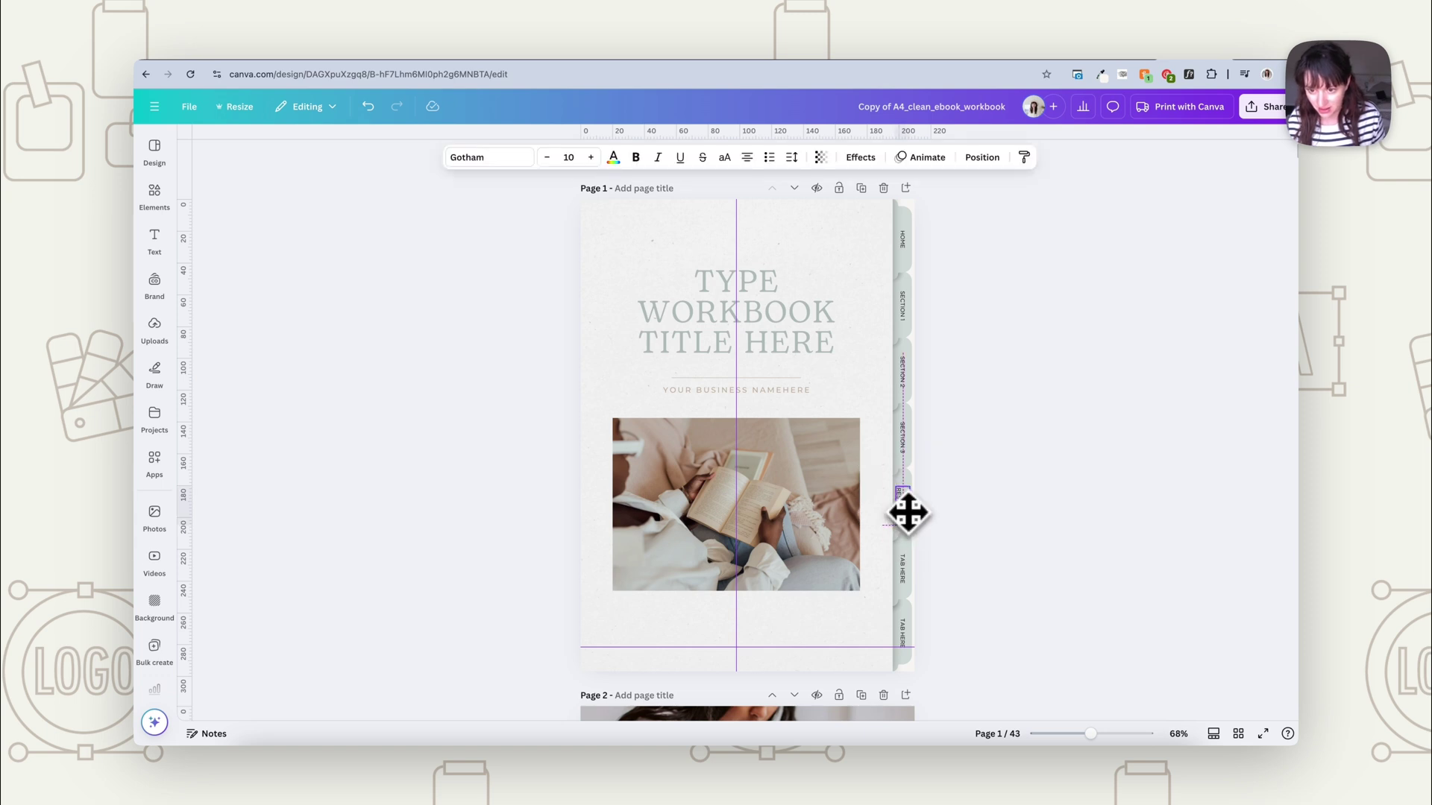
drag(908, 513, 907, 512)
Delete the two unused TAB HERE tabs from the cover
click(1004, 560)
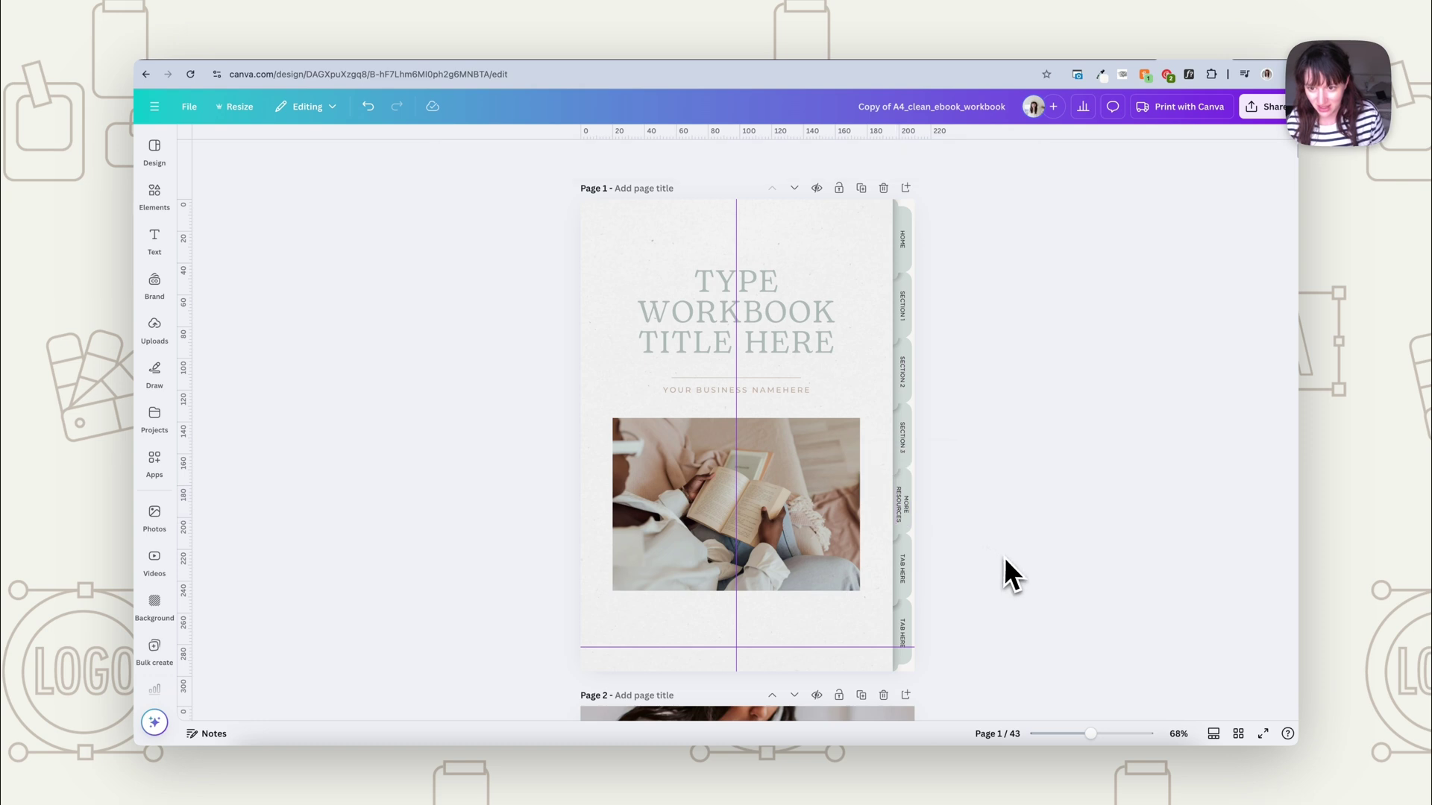
drag(945, 563, 905, 674)
key(Delete)
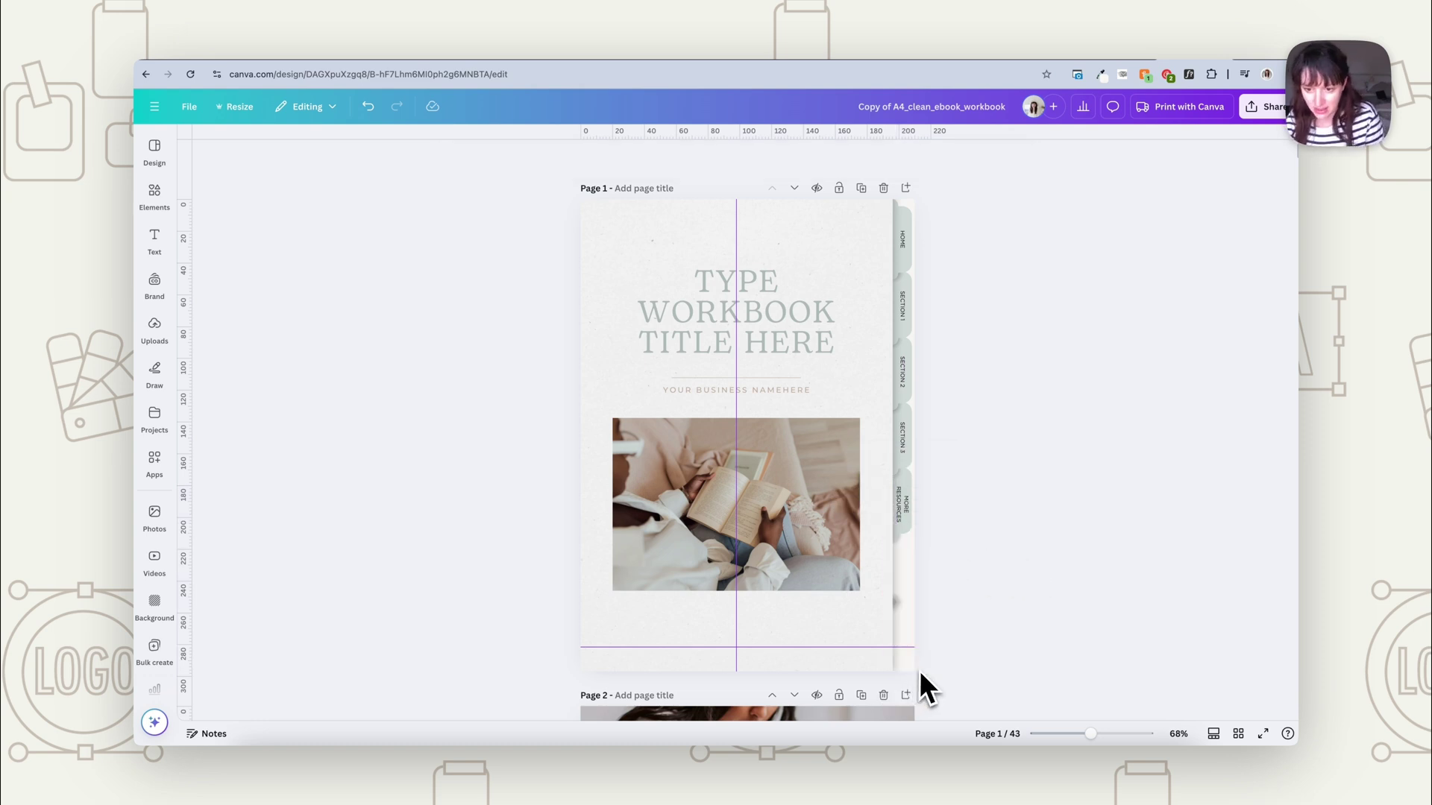
Delete the leftover small square shapes through the cover page's layers list
click(898, 612)
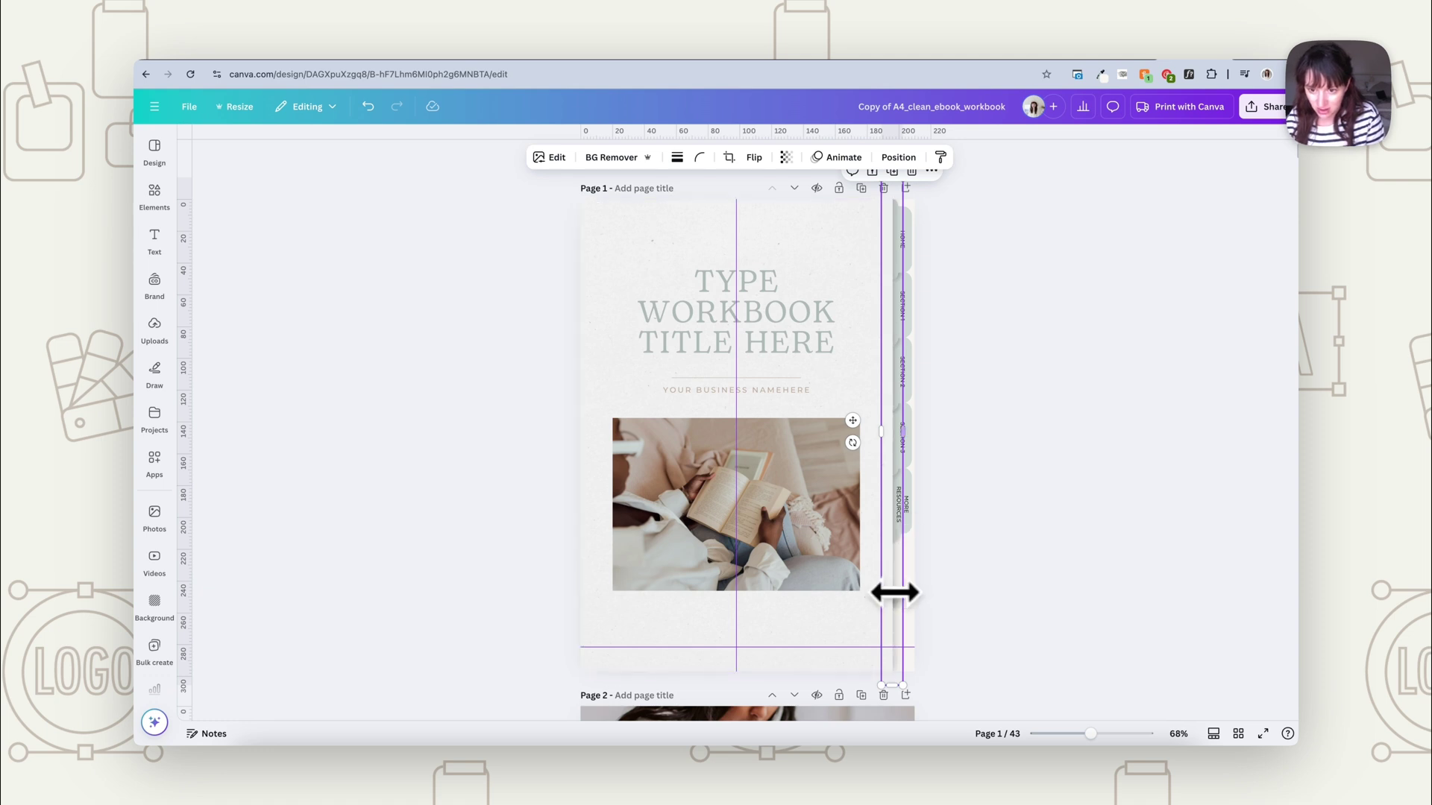
right_click(898, 603)
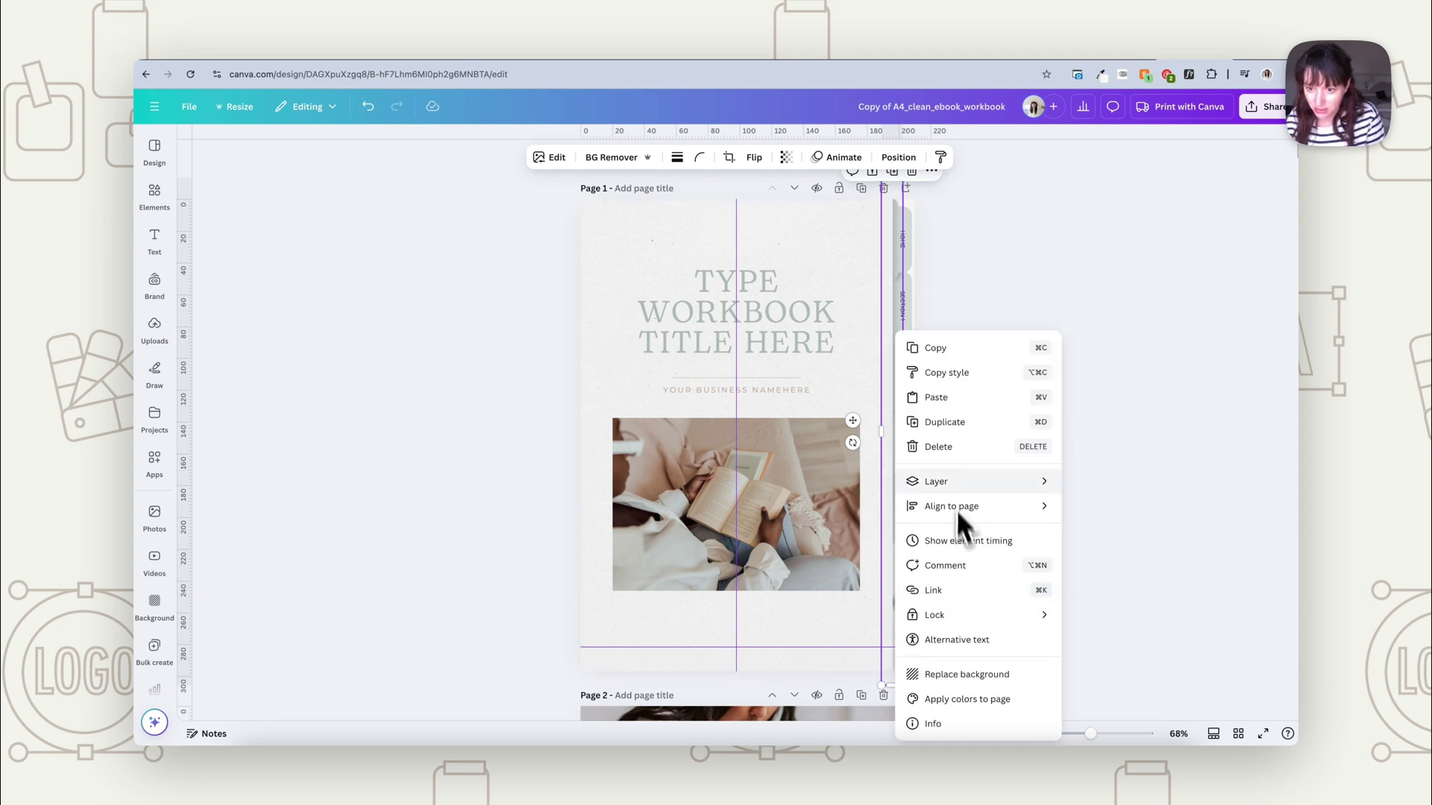
mouse_move(949, 479)
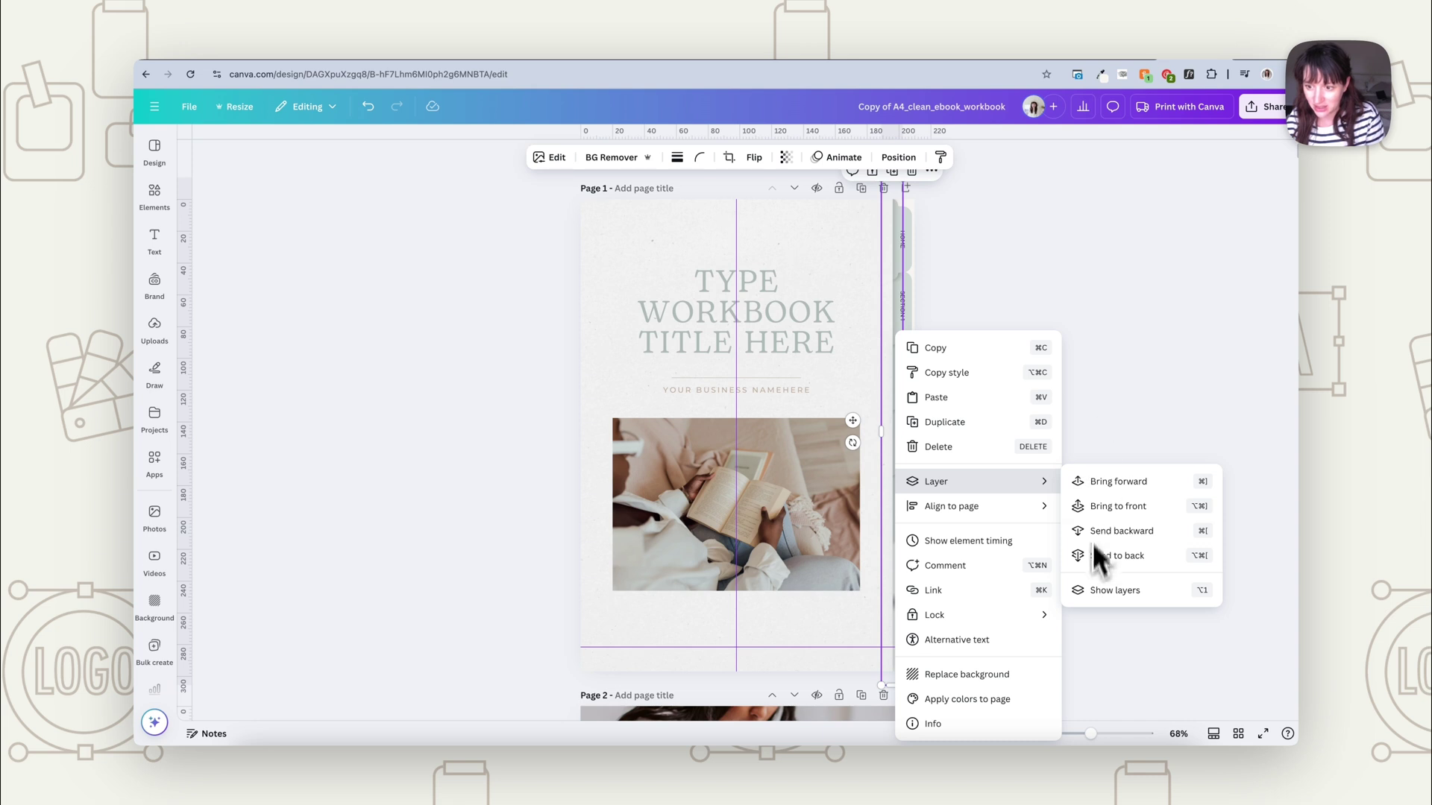
click(1110, 590)
scroll(288, 616, down, 6)
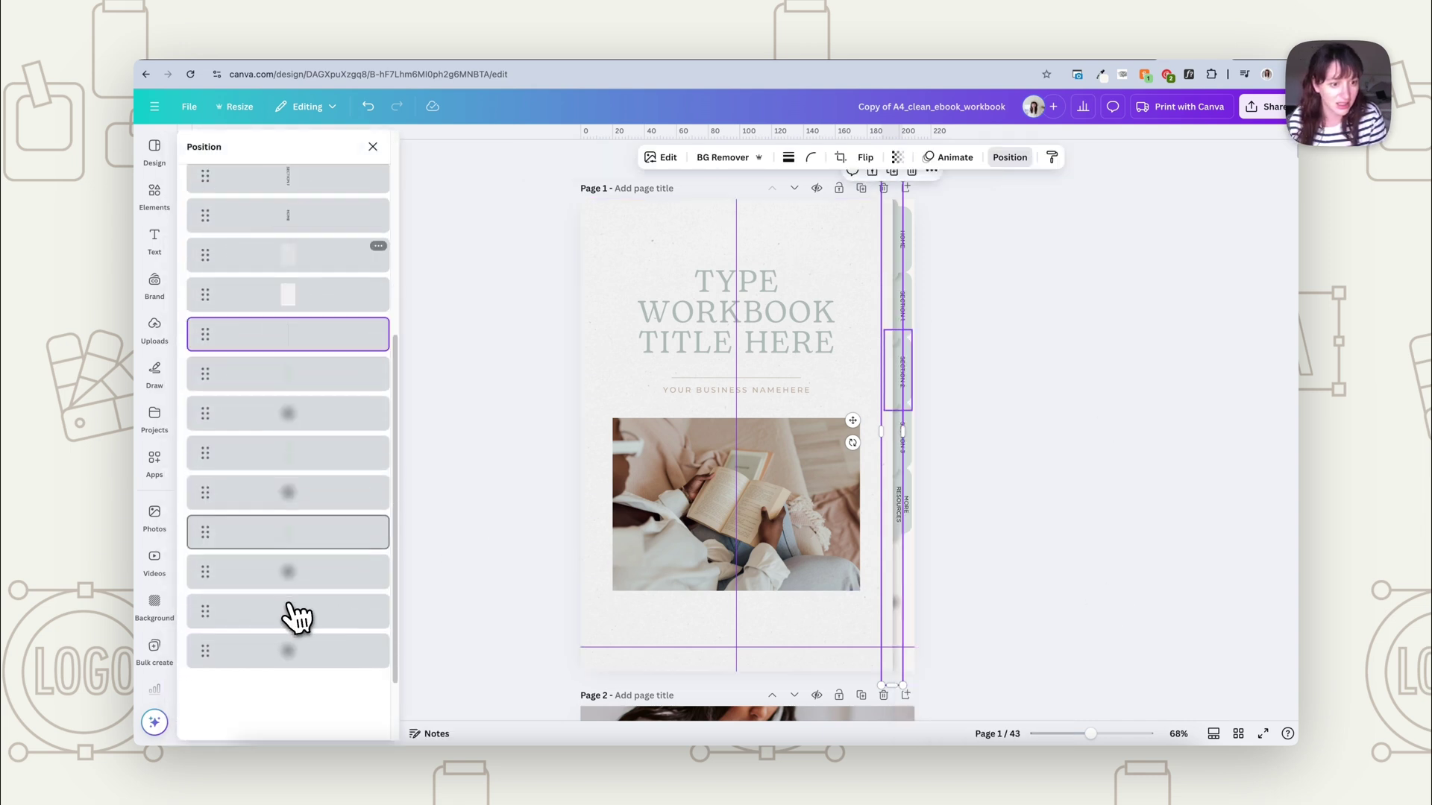
click(306, 568)
click(321, 642)
click(322, 673)
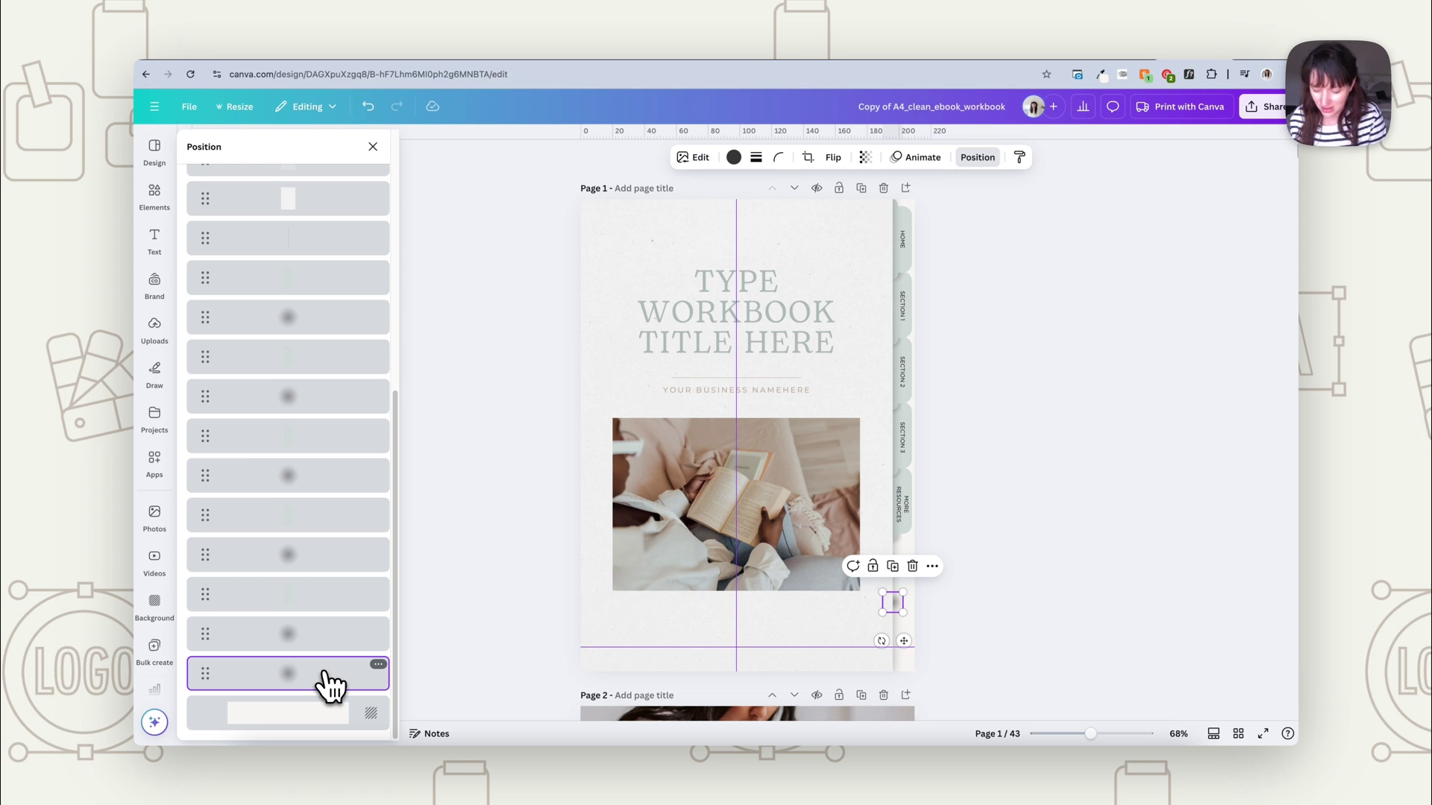
key(Delete)
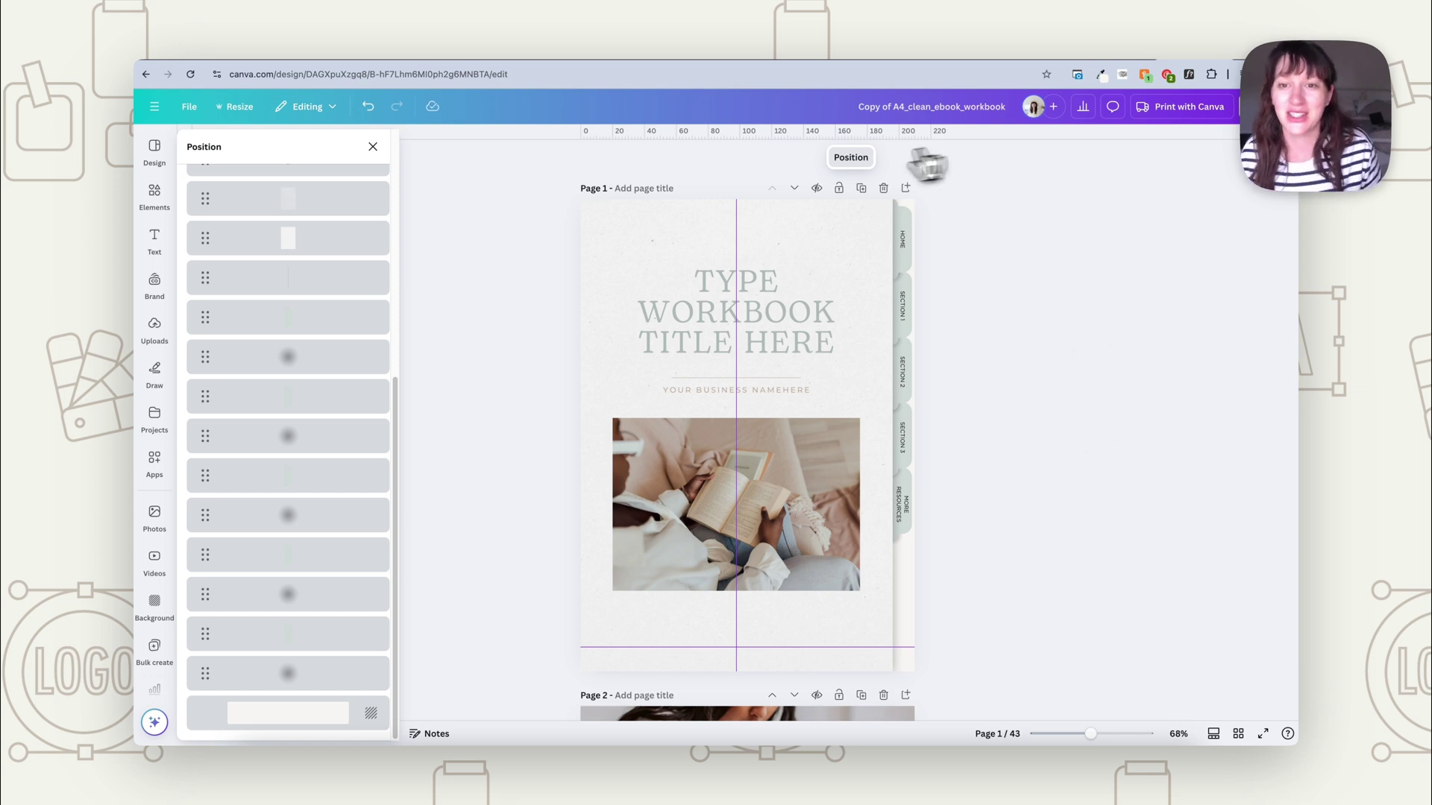
Duplicate the cover page and delete all side tabs from the new page 2
scroll(941, 346, down, 5)
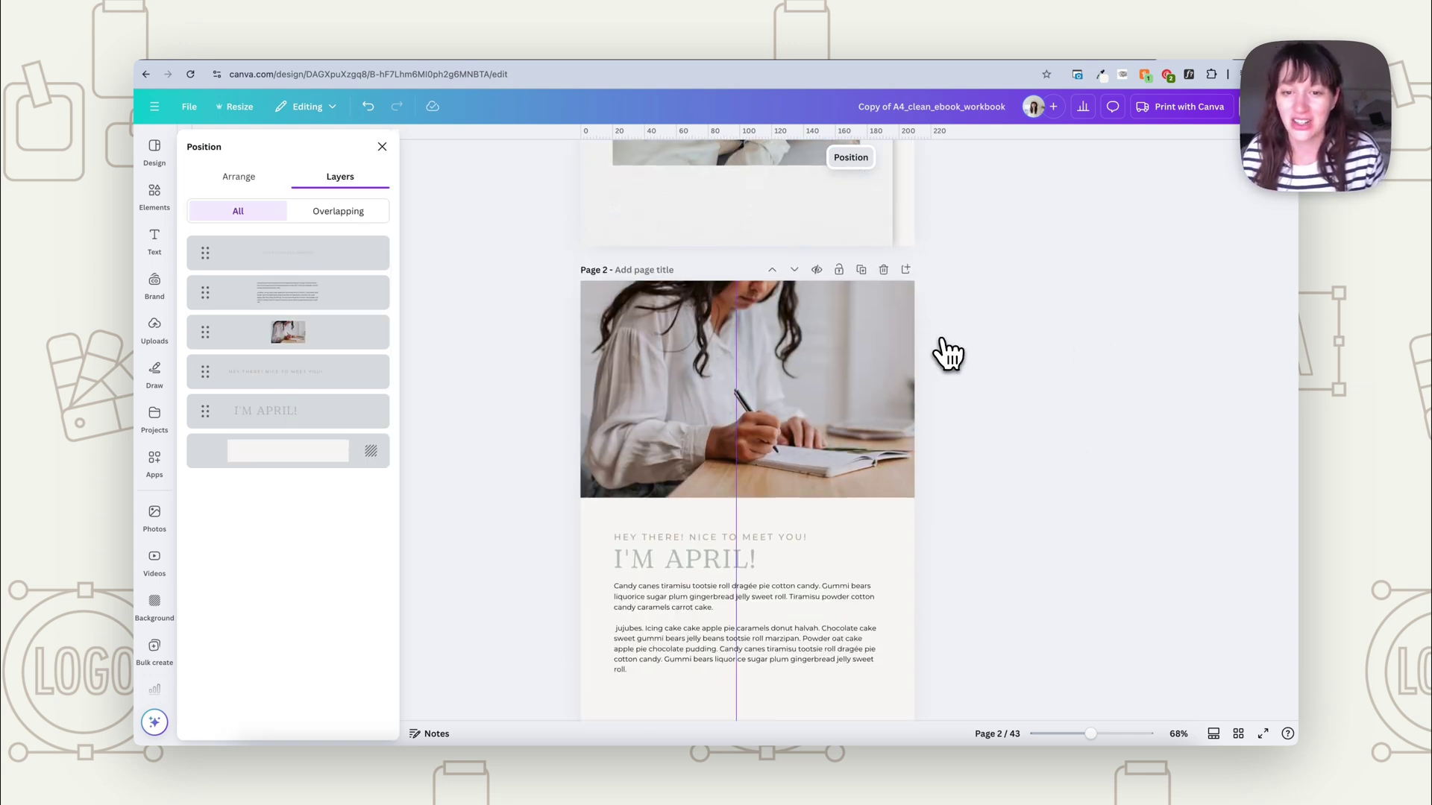
scroll(944, 350, up, 5)
click(861, 189)
drag(949, 211, 896, 576)
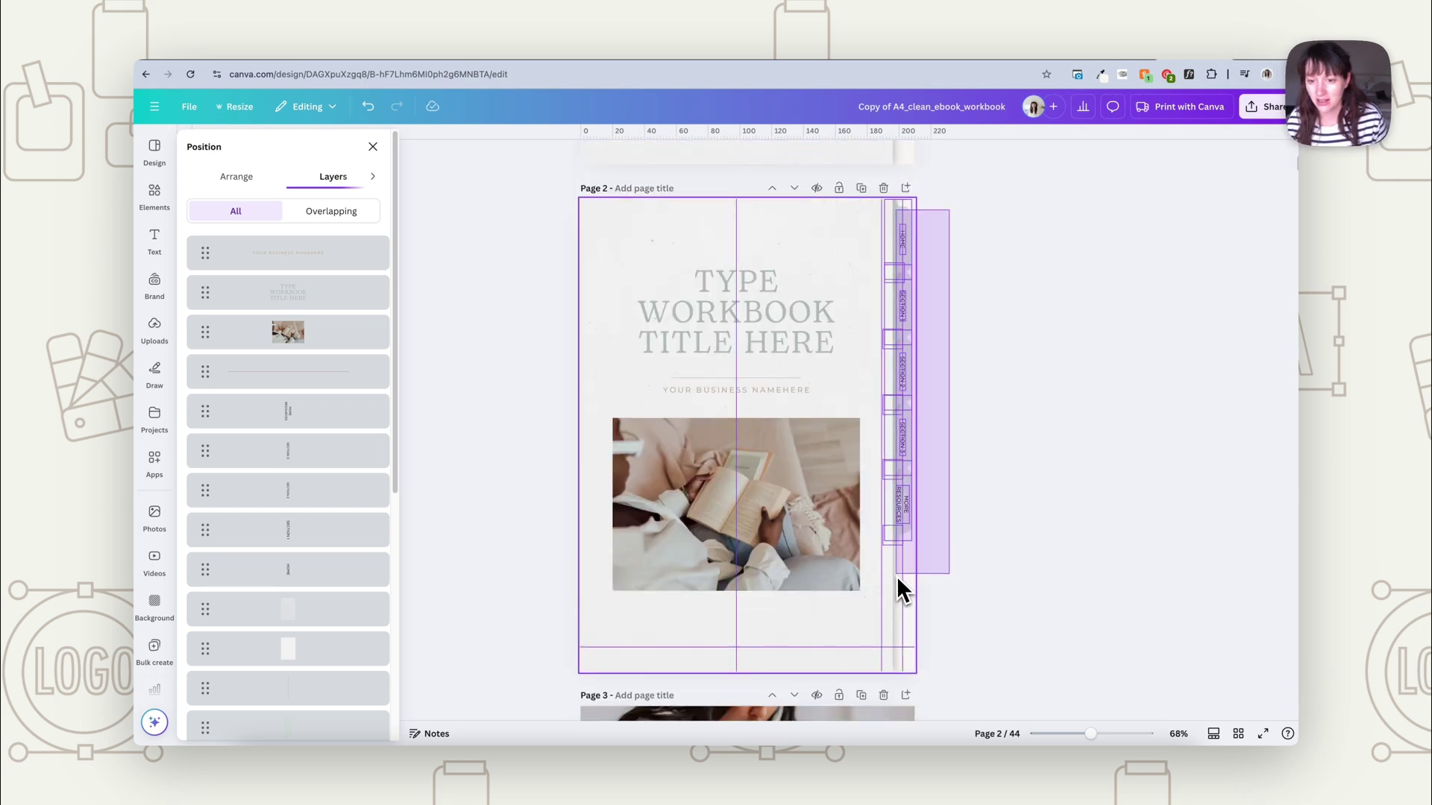
key(Delete)
Stretch a page 2 element's right edge to the page edge
click(888, 402)
mouse_move(892, 440)
mouse_down()
mouse_move(917, 441)
mouse_move(892, 438)
mouse_up()
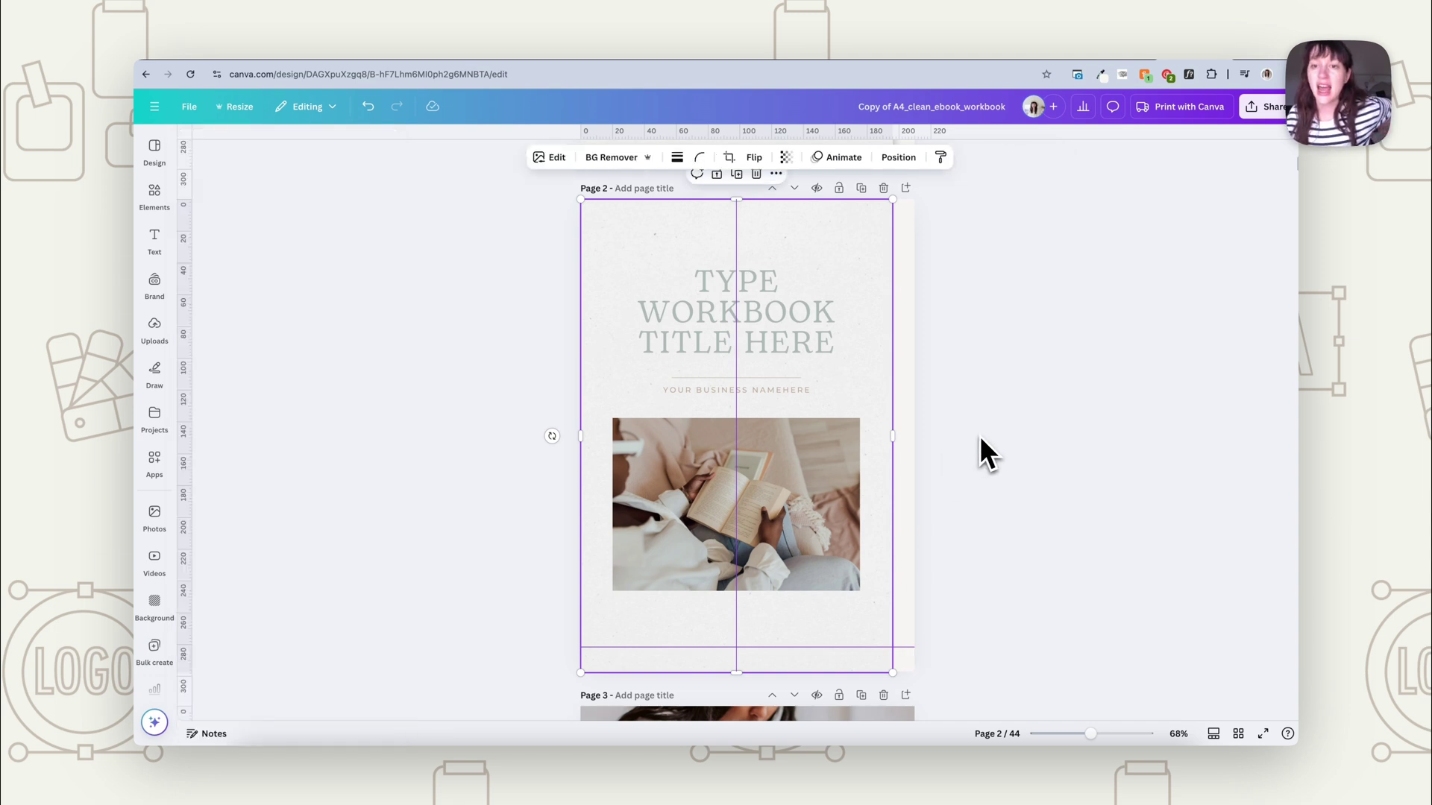
scroll(980, 435, up, 3)
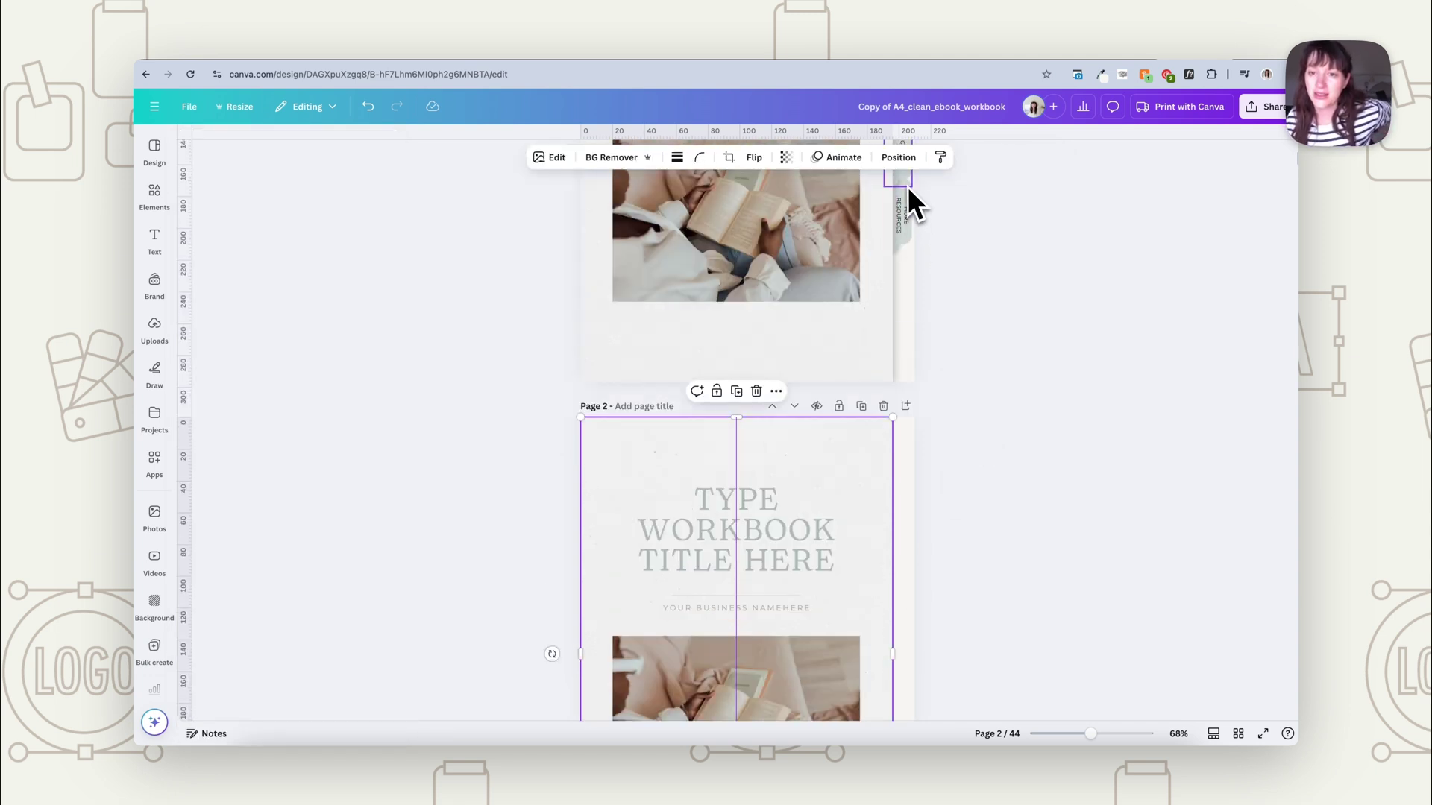
scroll(850, 460, down, 3)
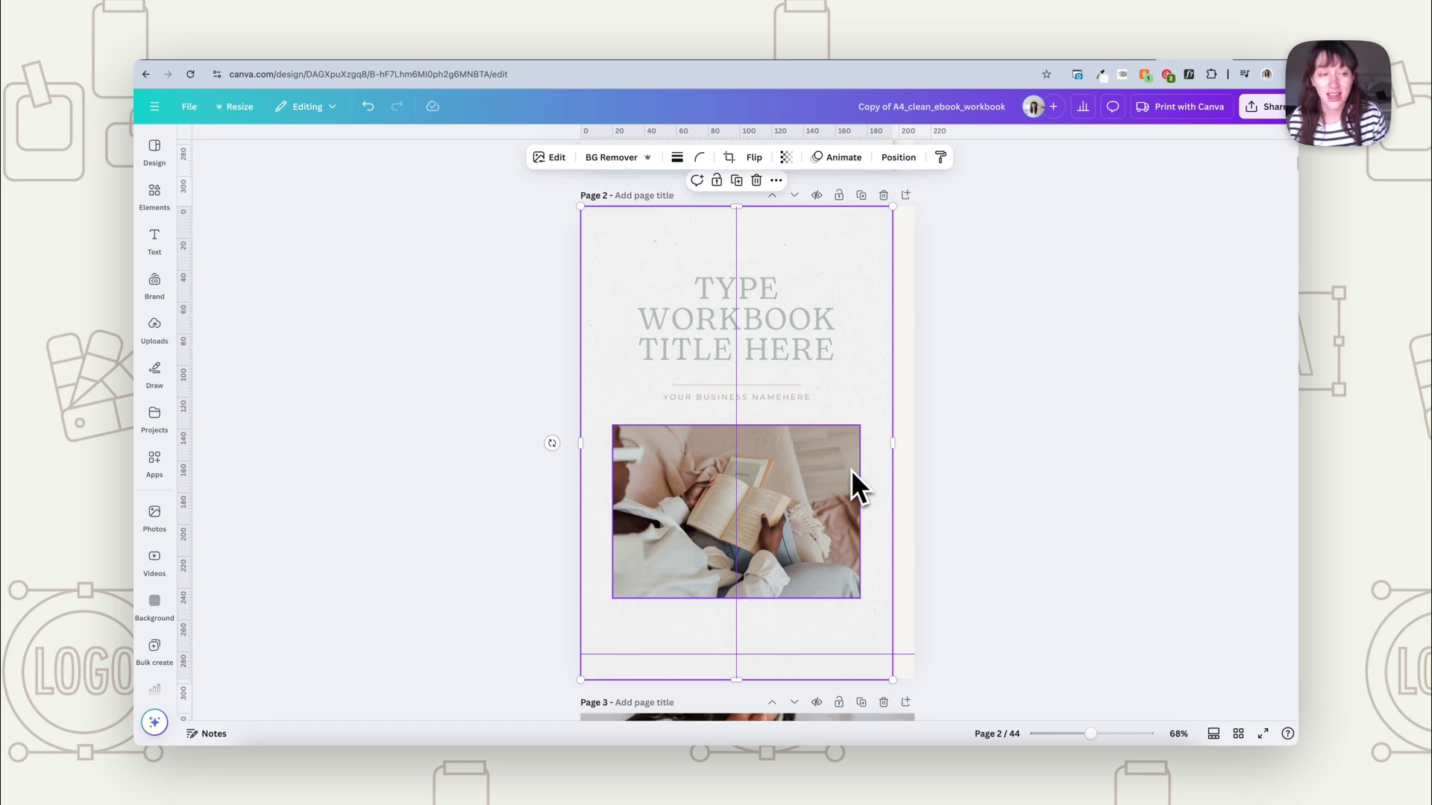
Search the Elements library for 'tabs' and show all graphic results
click(155, 194)
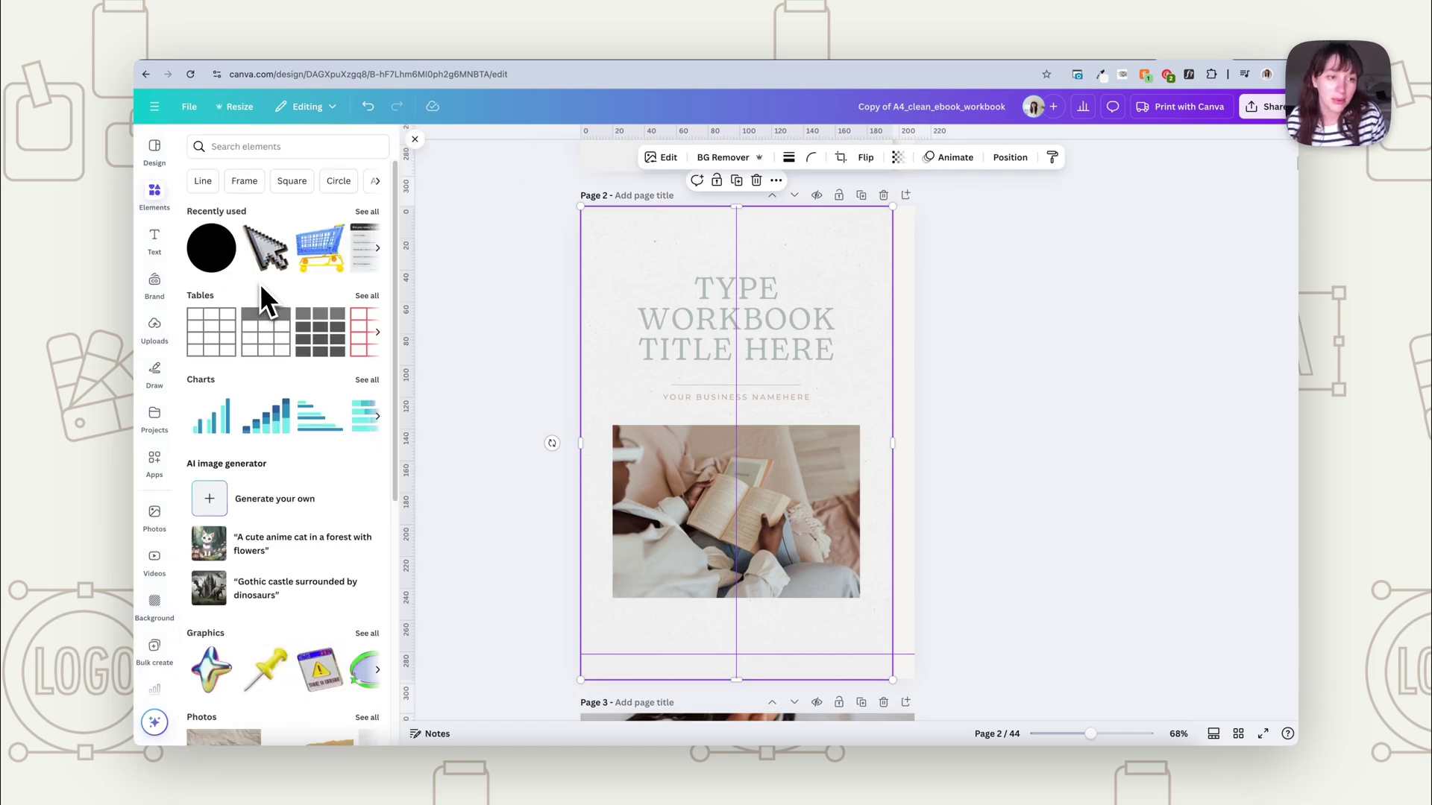
click(291, 146)
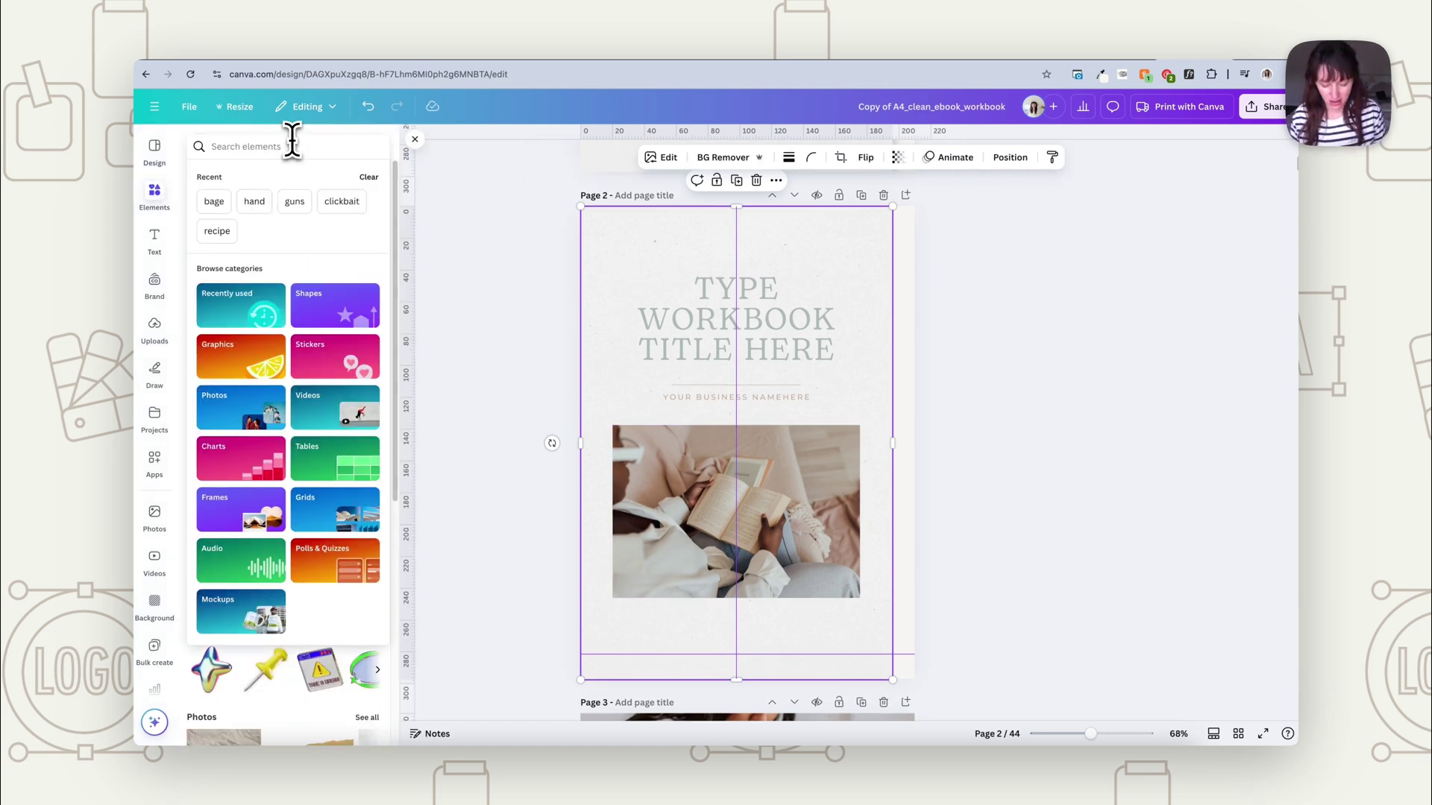
text(tabs)
key(Return)
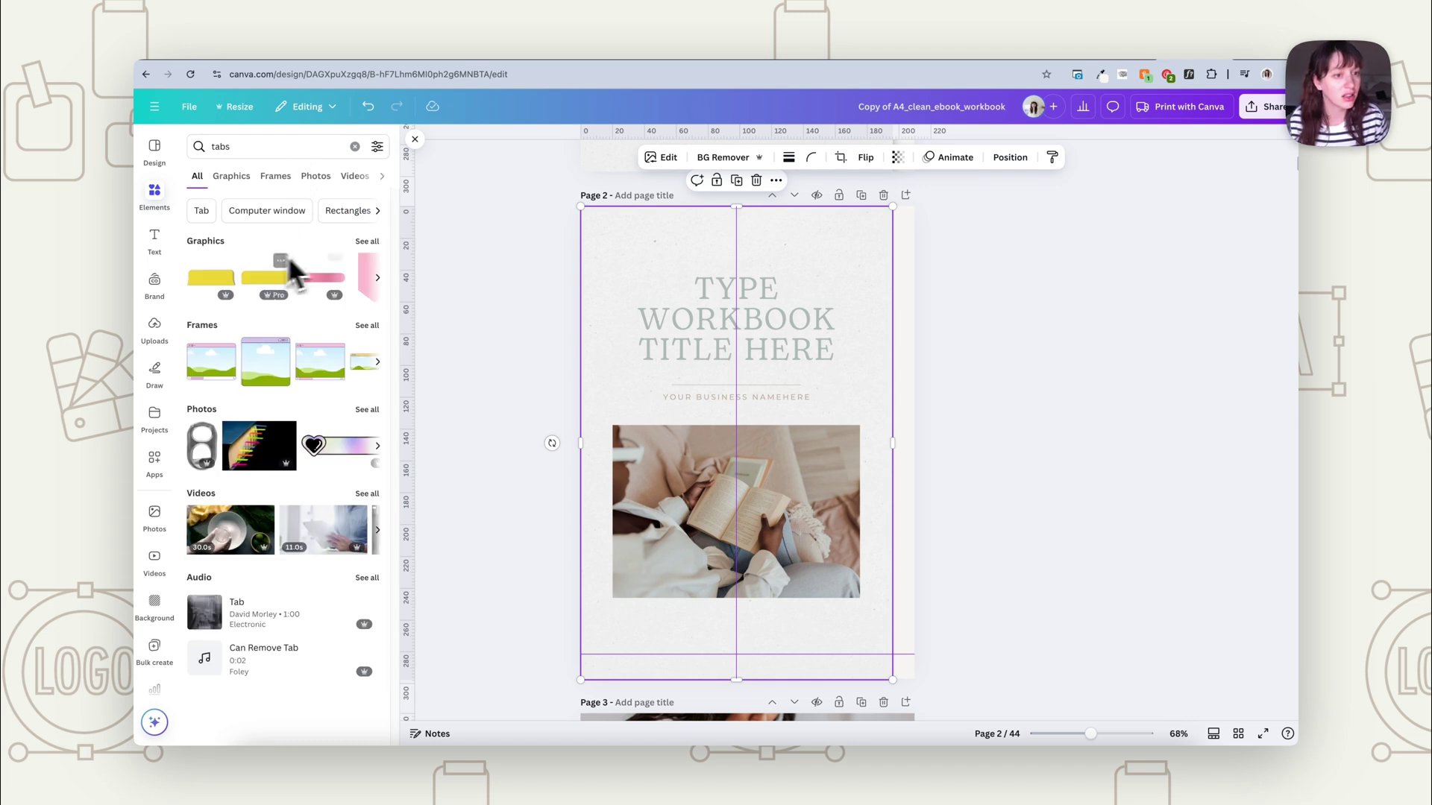
click(366, 241)
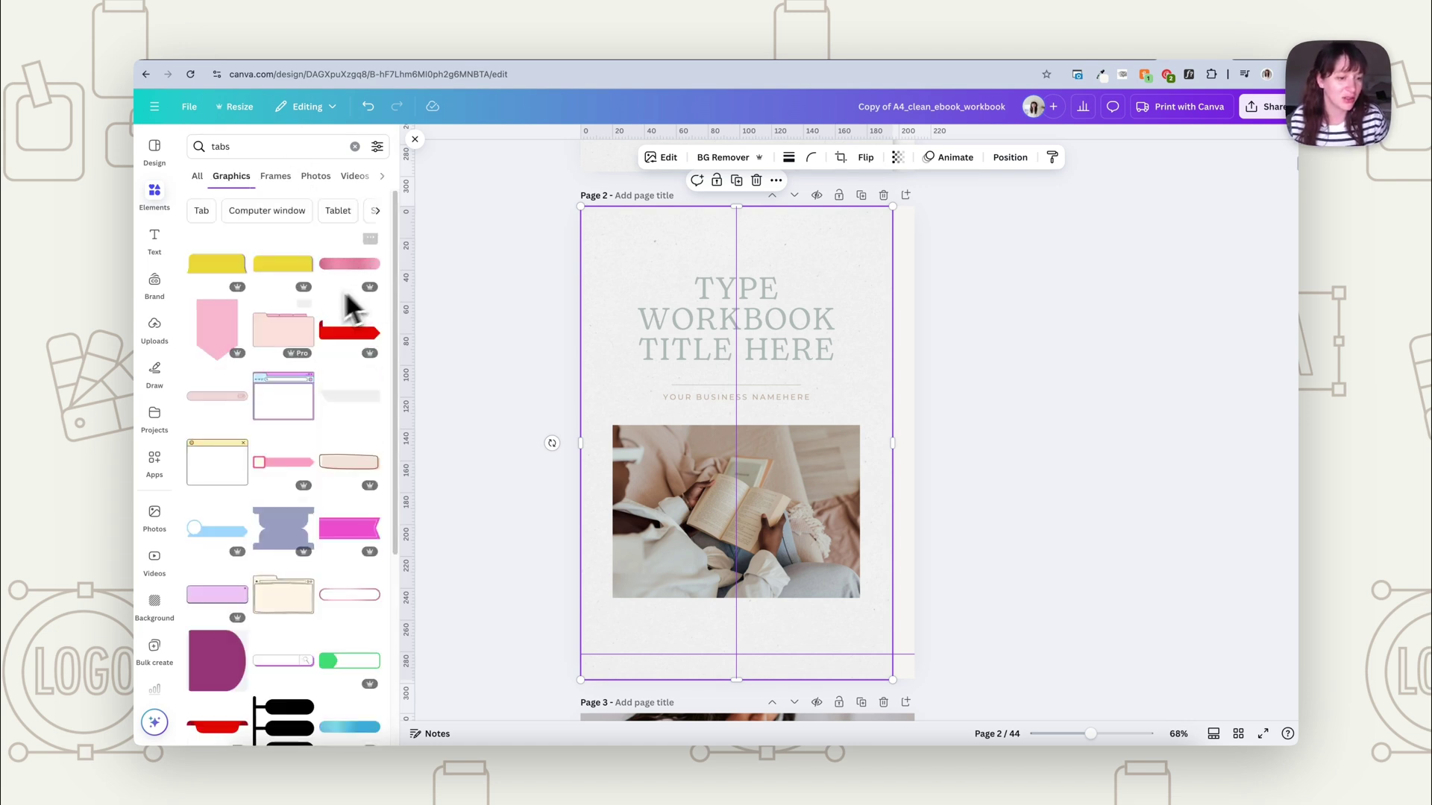
Add the yellow tab graphic, rotate it vertical at page 2's top-right edge, and recolour it grey
click(216, 278)
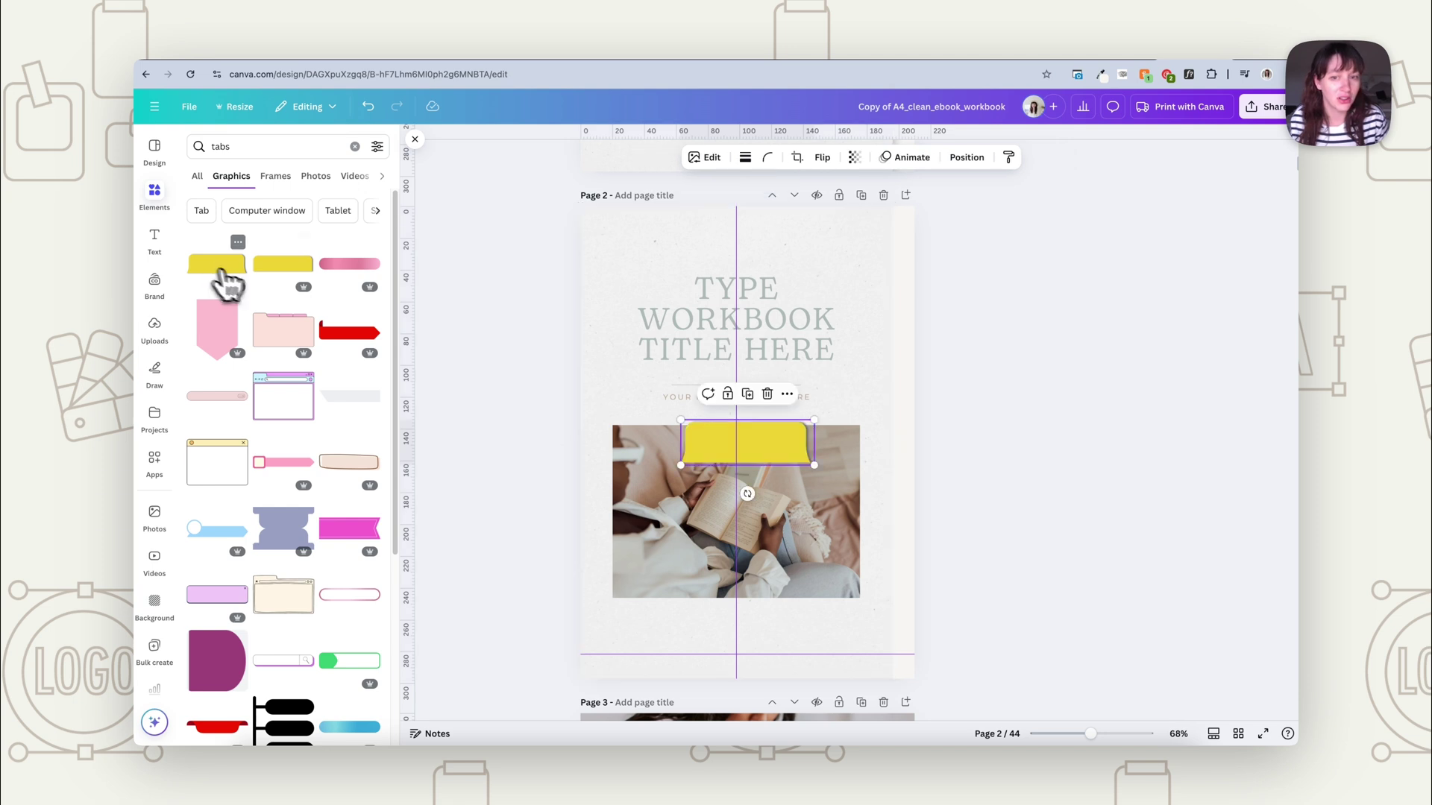
drag(742, 493, 602, 442)
drag(753, 462, 887, 296)
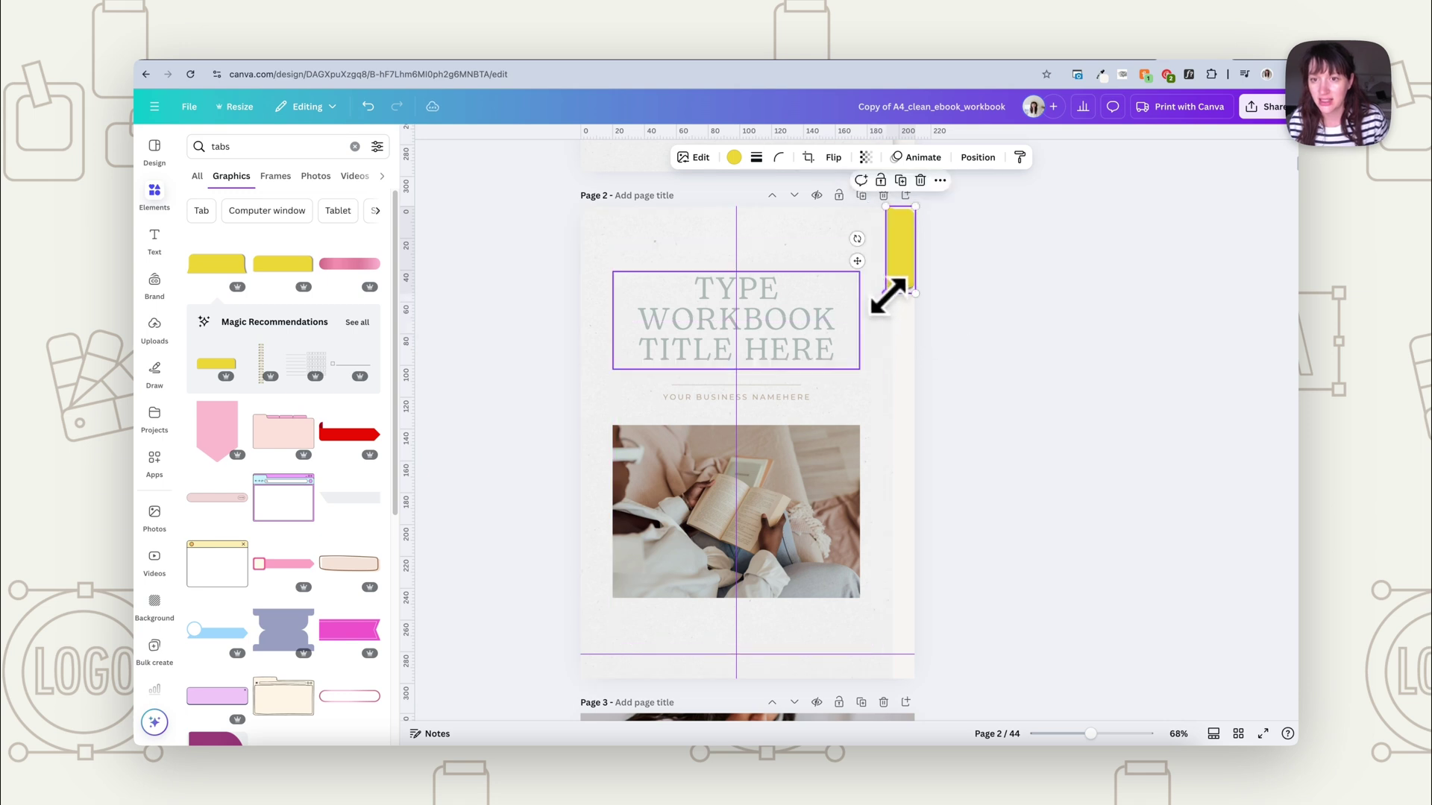
click(734, 156)
click(366, 275)
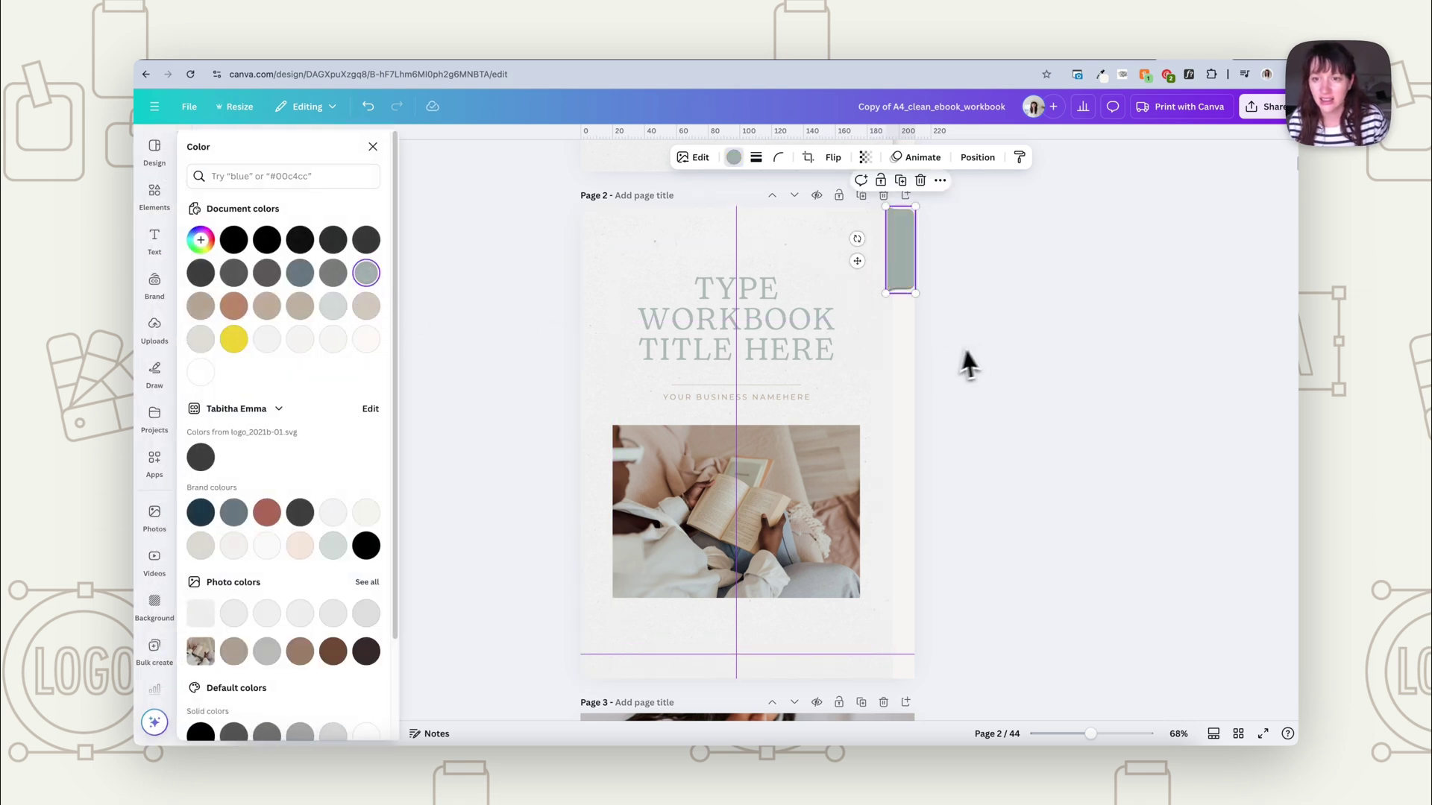
click(971, 324)
Change the grey tab's layer order and place a copy just below it
right_click(896, 276)
mouse_move(932, 419)
click(1113, 504)
click(1002, 393)
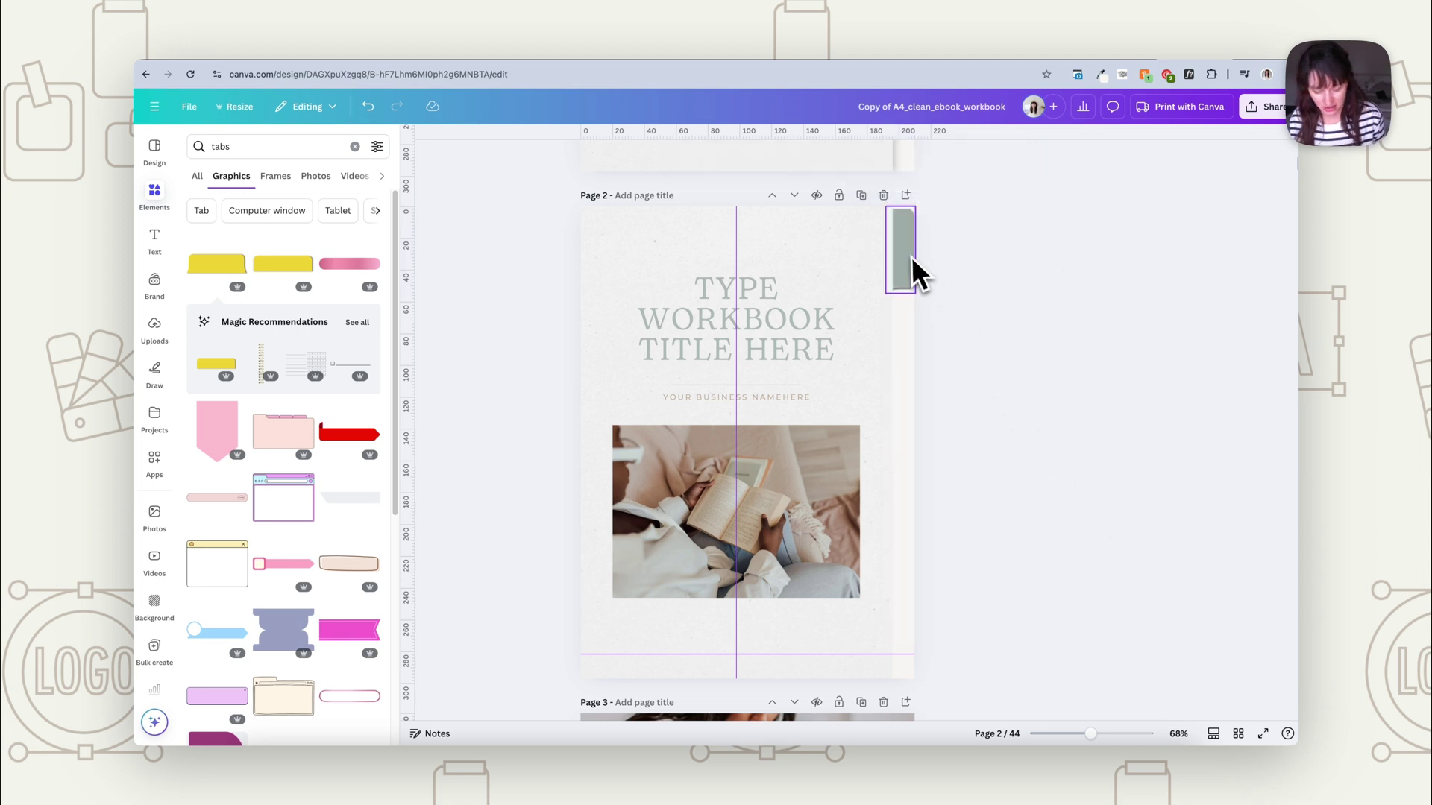
click(906, 252)
drag(906, 252, 907, 333)
click(975, 394)
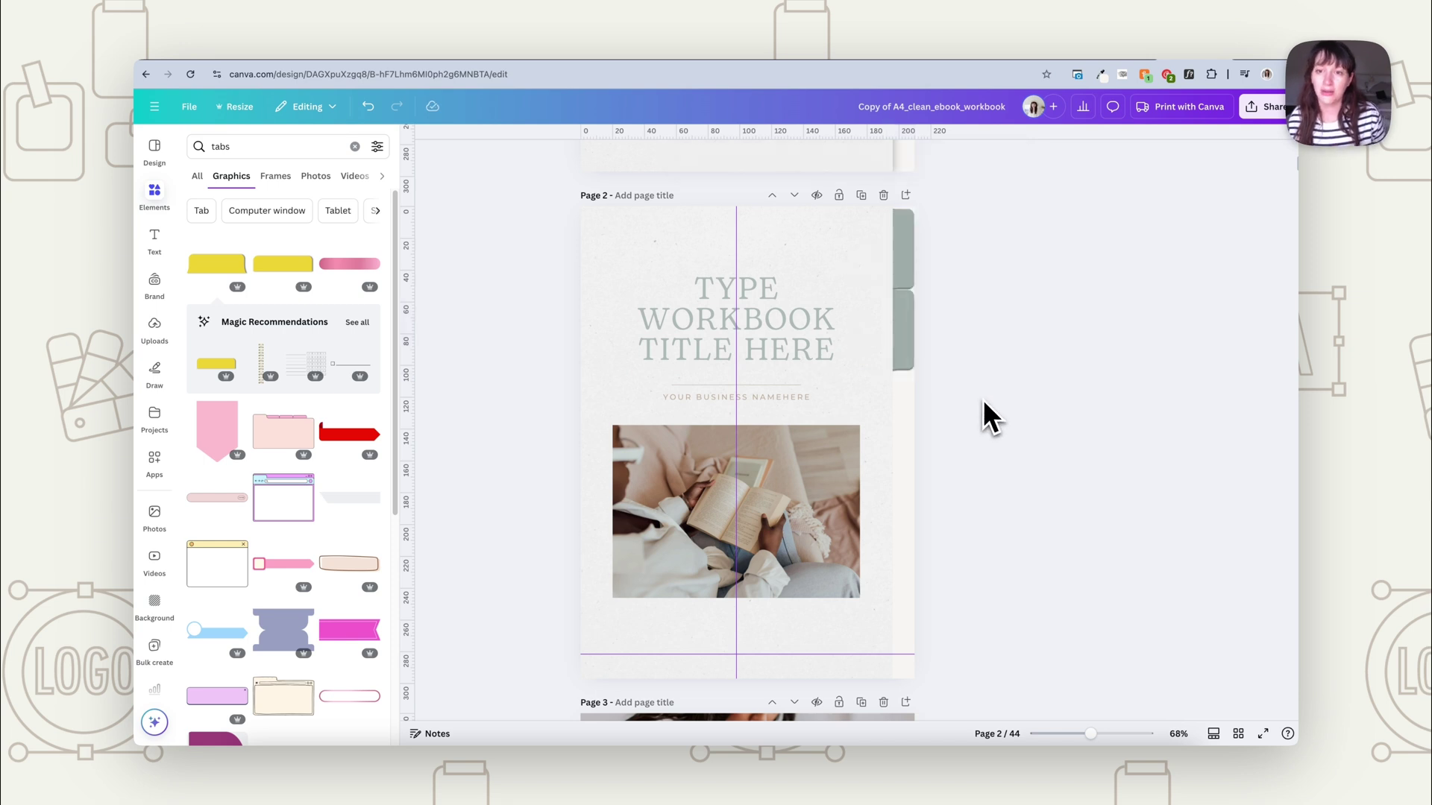
Delete both grey trial tabs from page 2
click(905, 348)
key(Delete)
click(894, 282)
key(Delete)
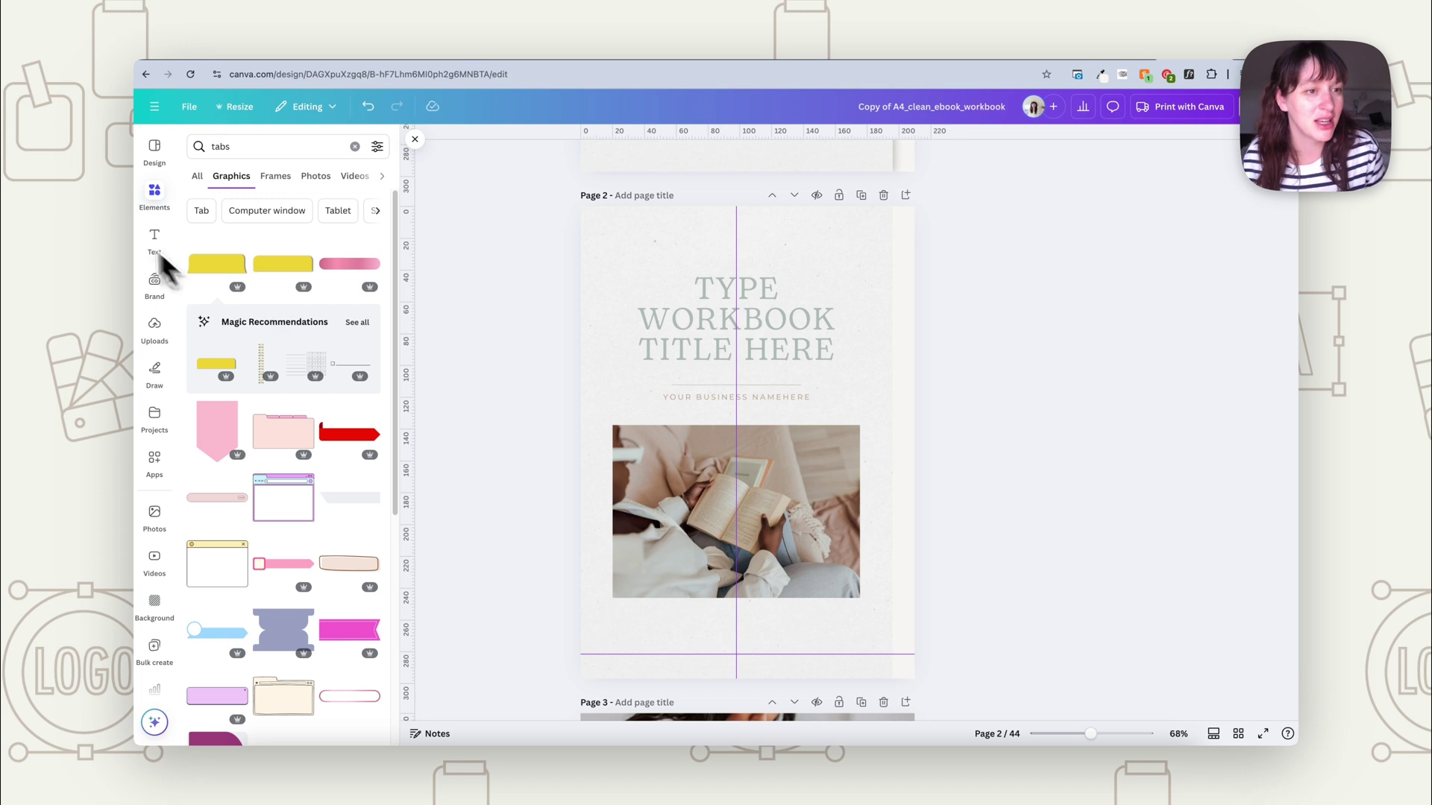
Search Elements for 'rectangle' and place a rounded rectangle at page 2's top-right corner
click(201, 156)
click(154, 195)
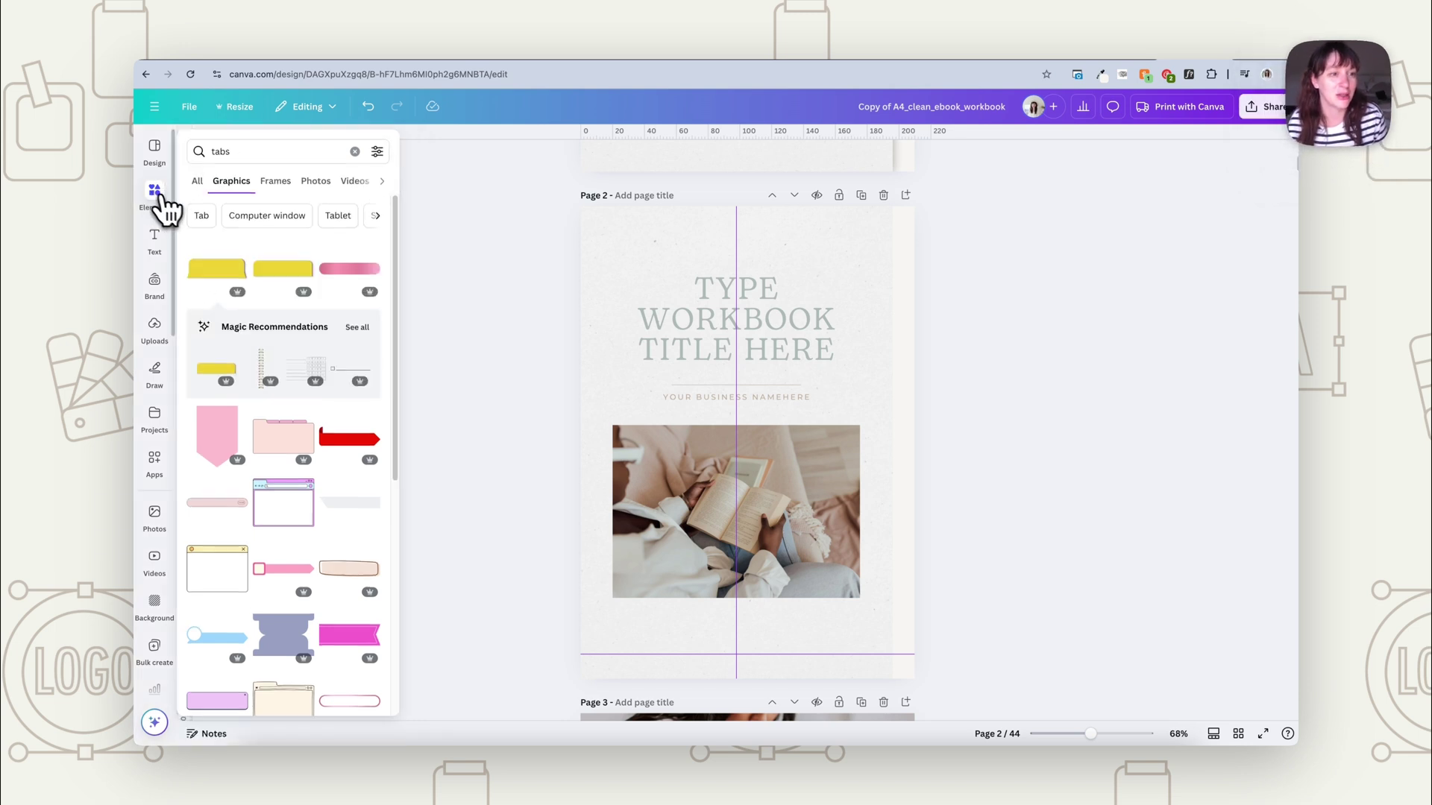
click(353, 151)
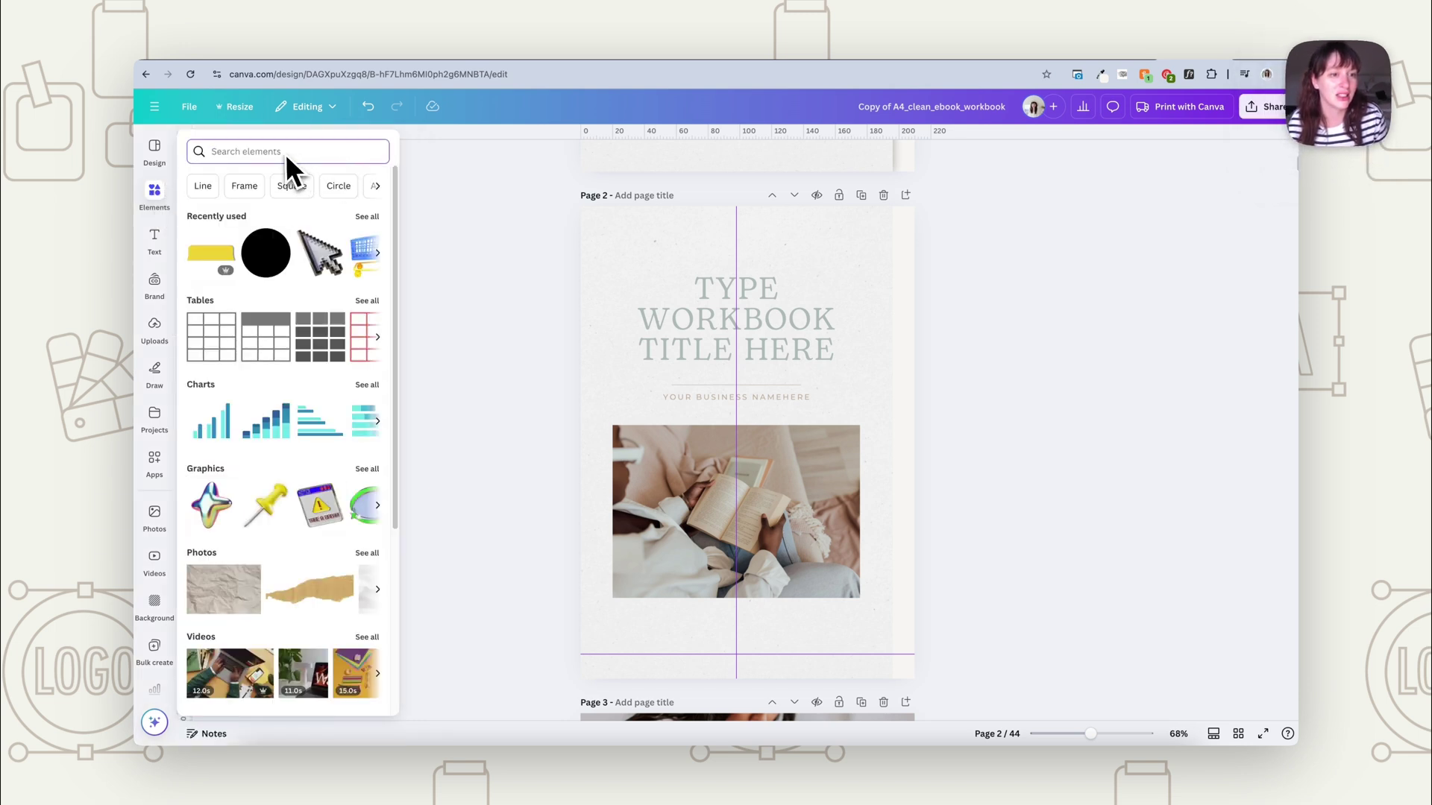
text(rectangle)
key(Return)
click(244, 276)
drag(760, 469, 867, 262)
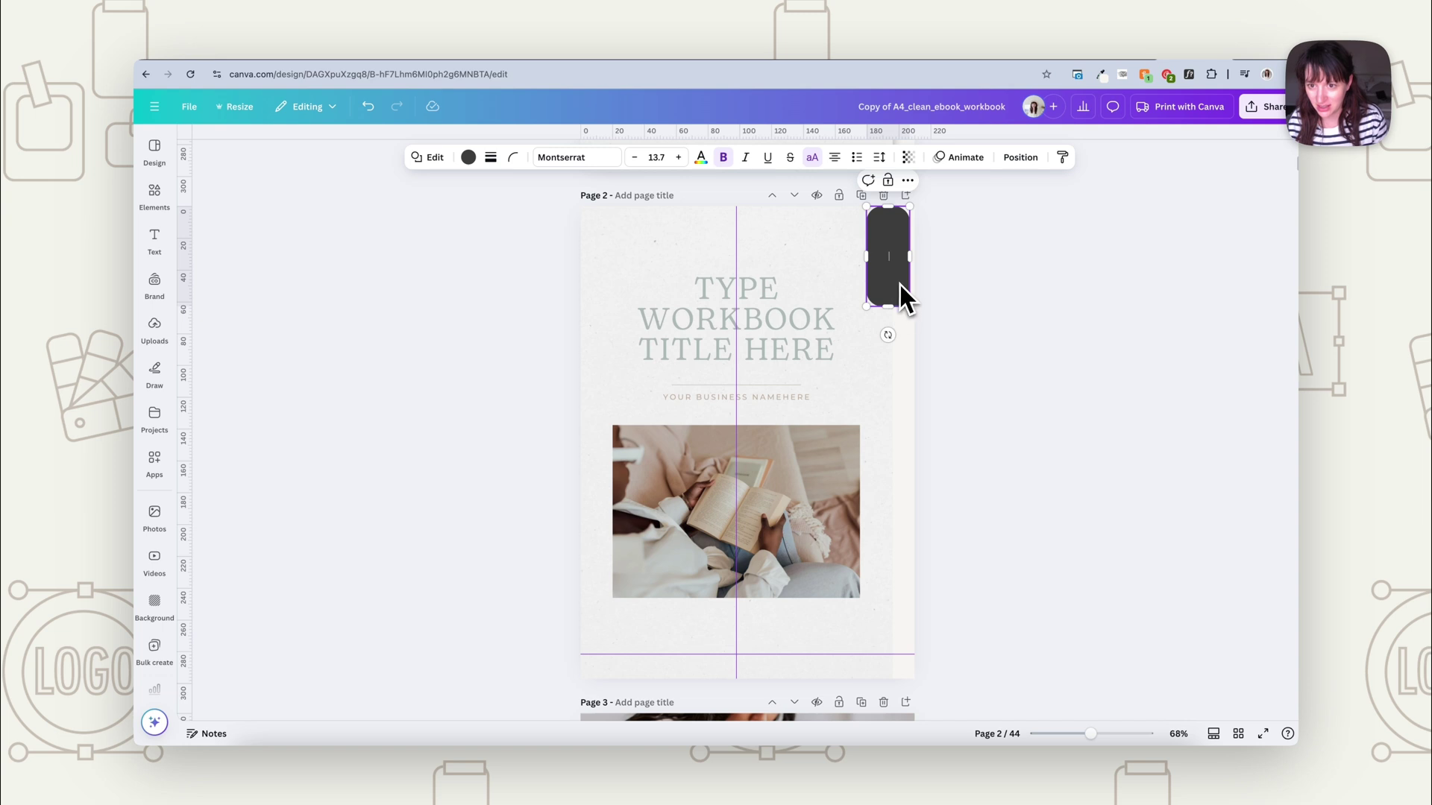
Reduce the shape's corner rounding and fill it light grey
click(513, 158)
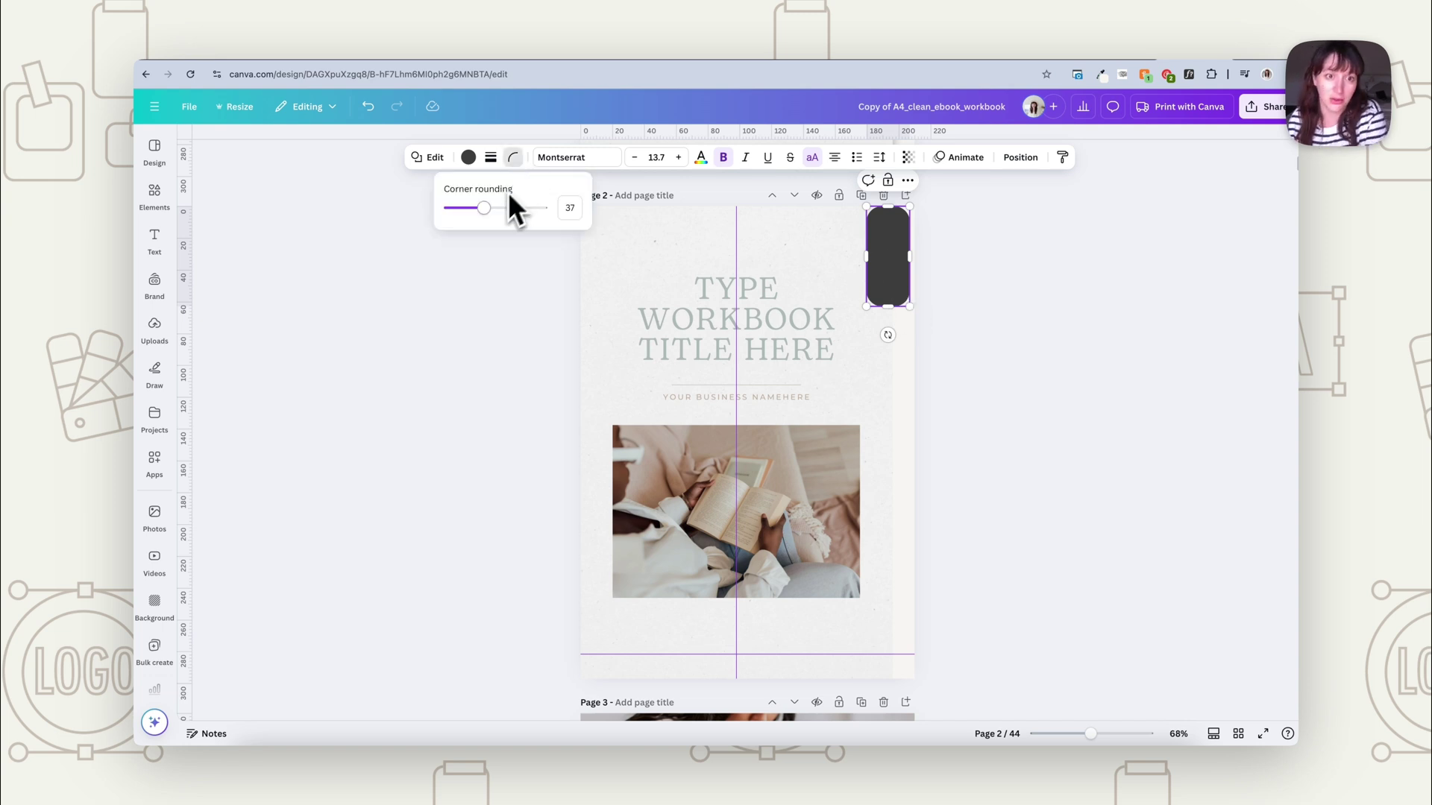
drag(474, 211, 470, 214)
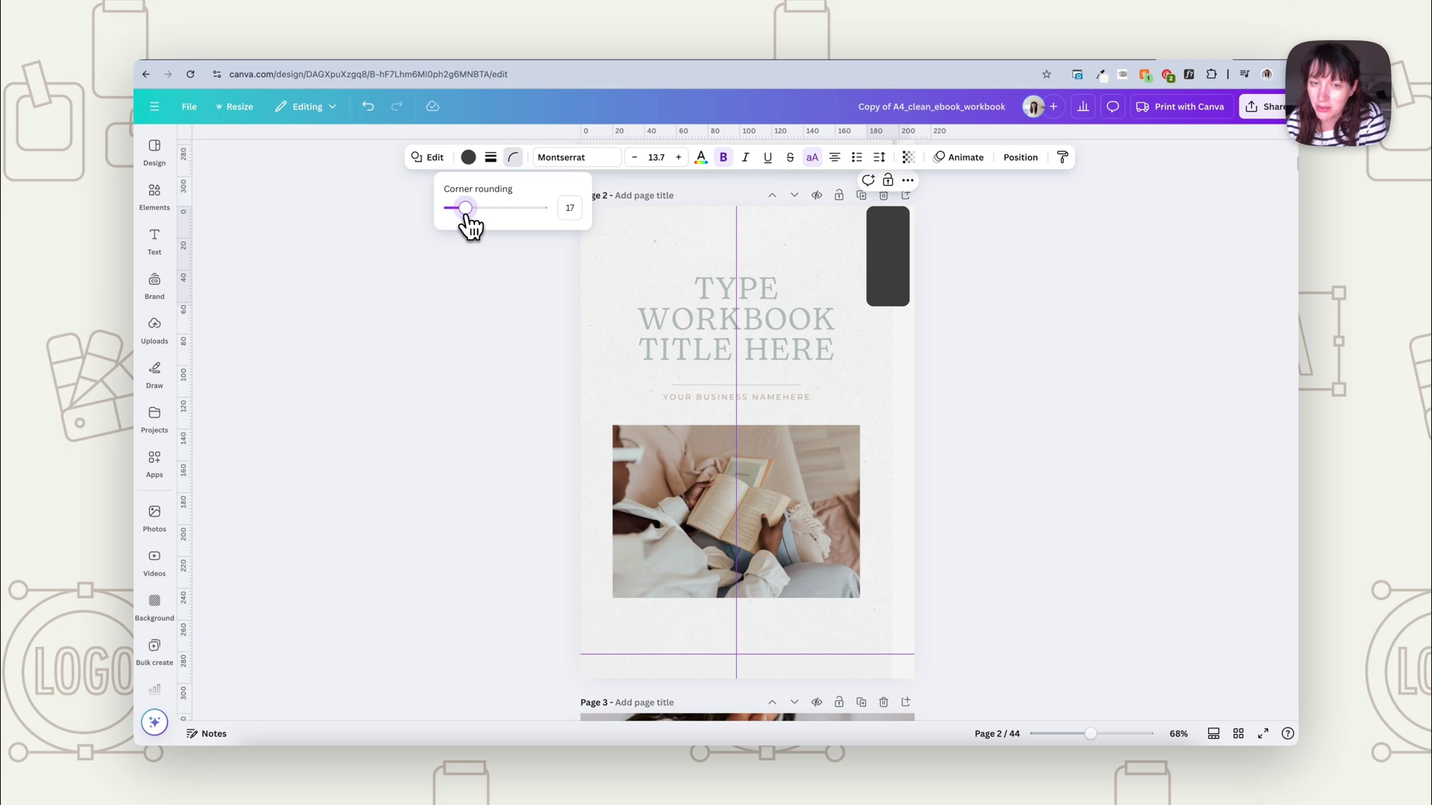
click(468, 158)
click(366, 307)
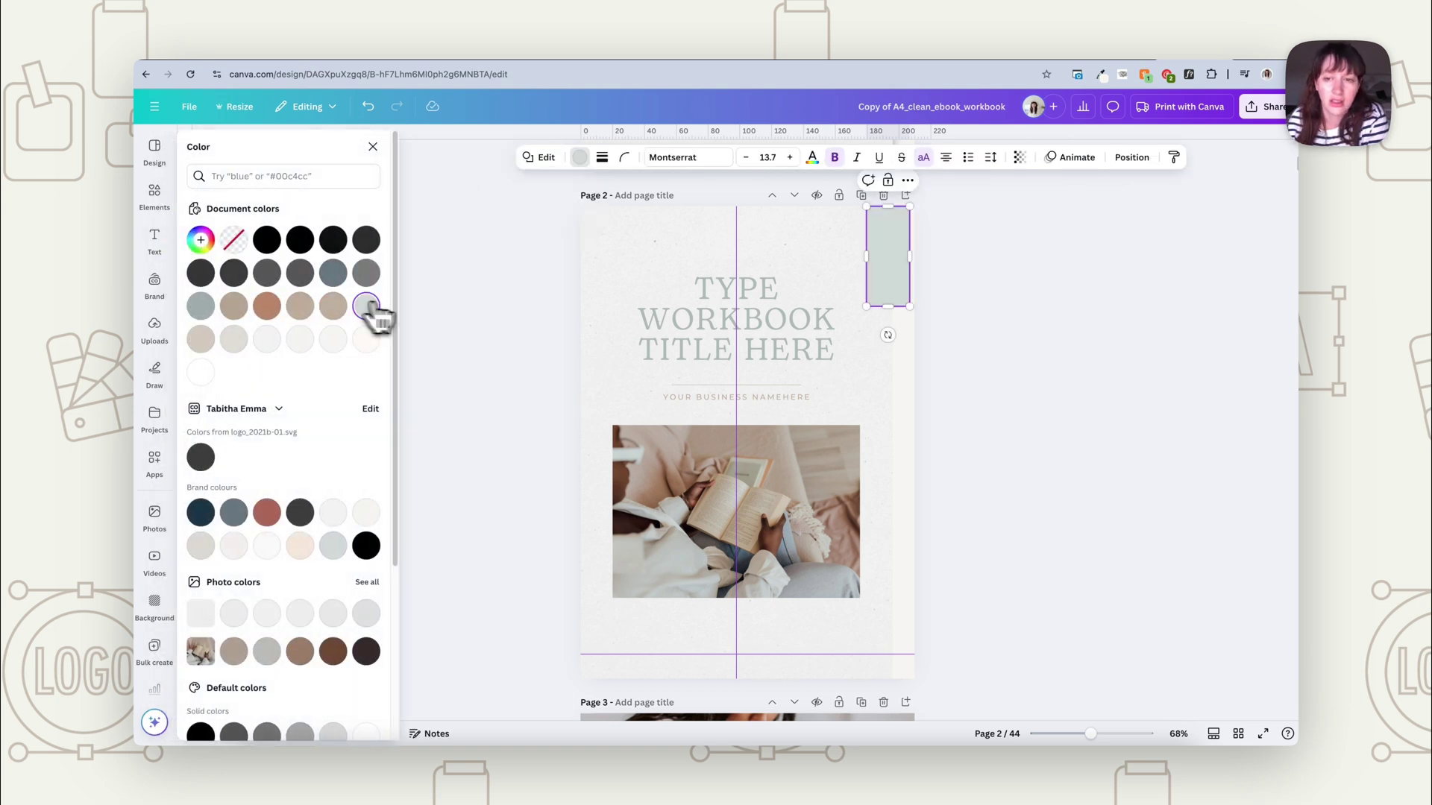
Send the grey tab behind the page and snap it to the right edge
right_click(883, 271)
mouse_move(922, 393)
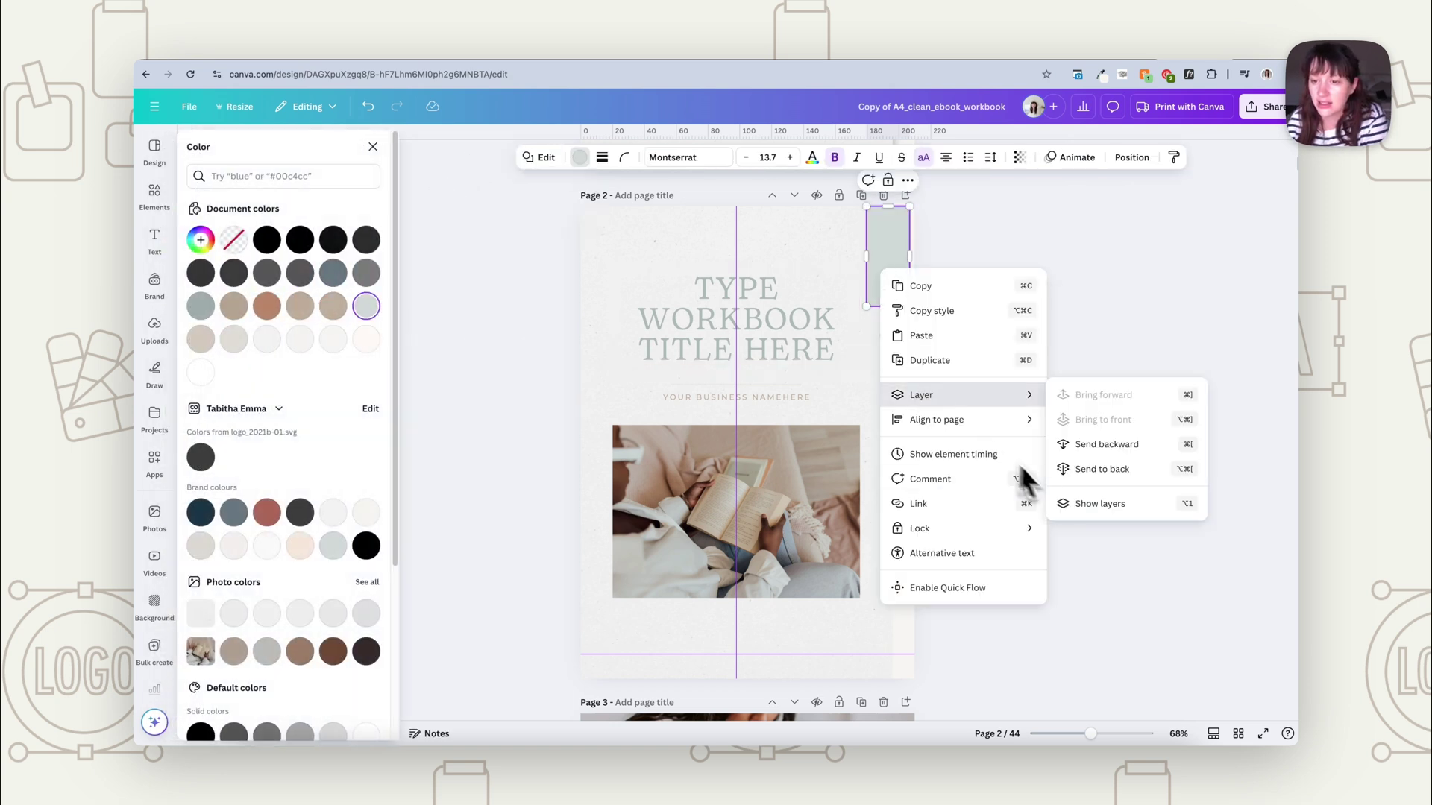
click(1102, 468)
click(1064, 457)
click(900, 283)
drag(900, 284, 900, 284)
click(944, 288)
click(965, 319)
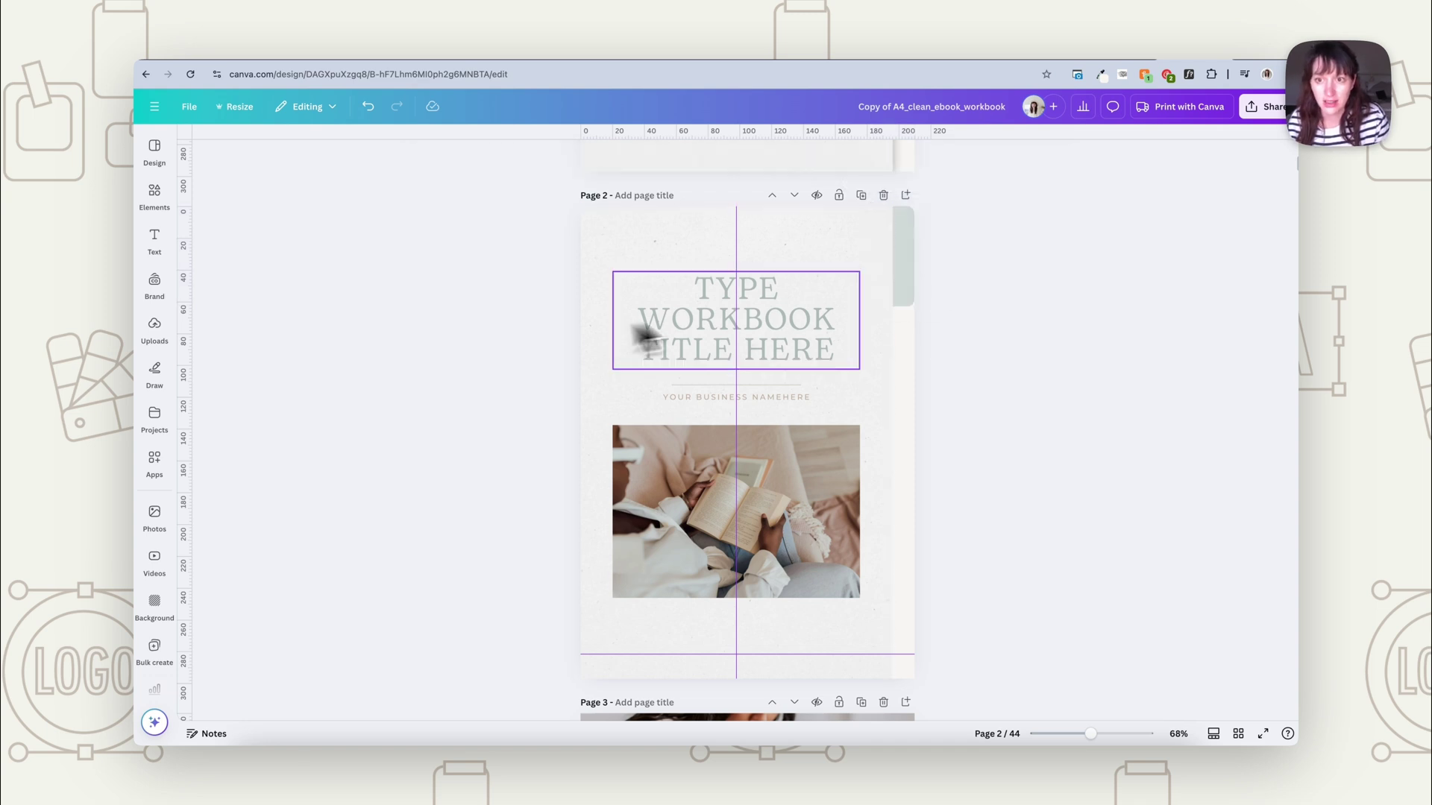
click(900, 277)
click(929, 278)
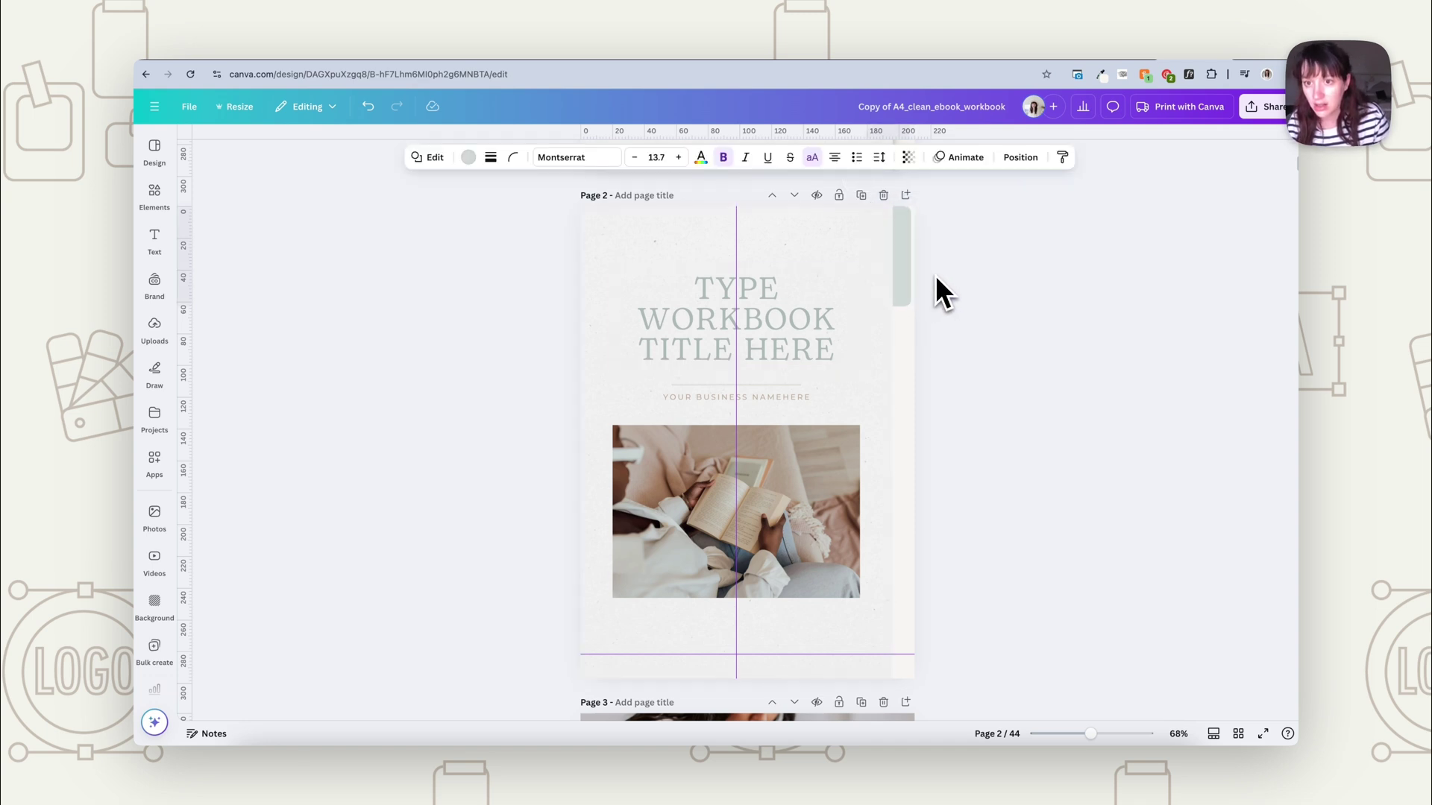
Search Elements for 'shadow', filter the graphics to Free, and add a soft shadow to page 2
click(901, 277)
click(155, 196)
click(281, 145)
text(s)
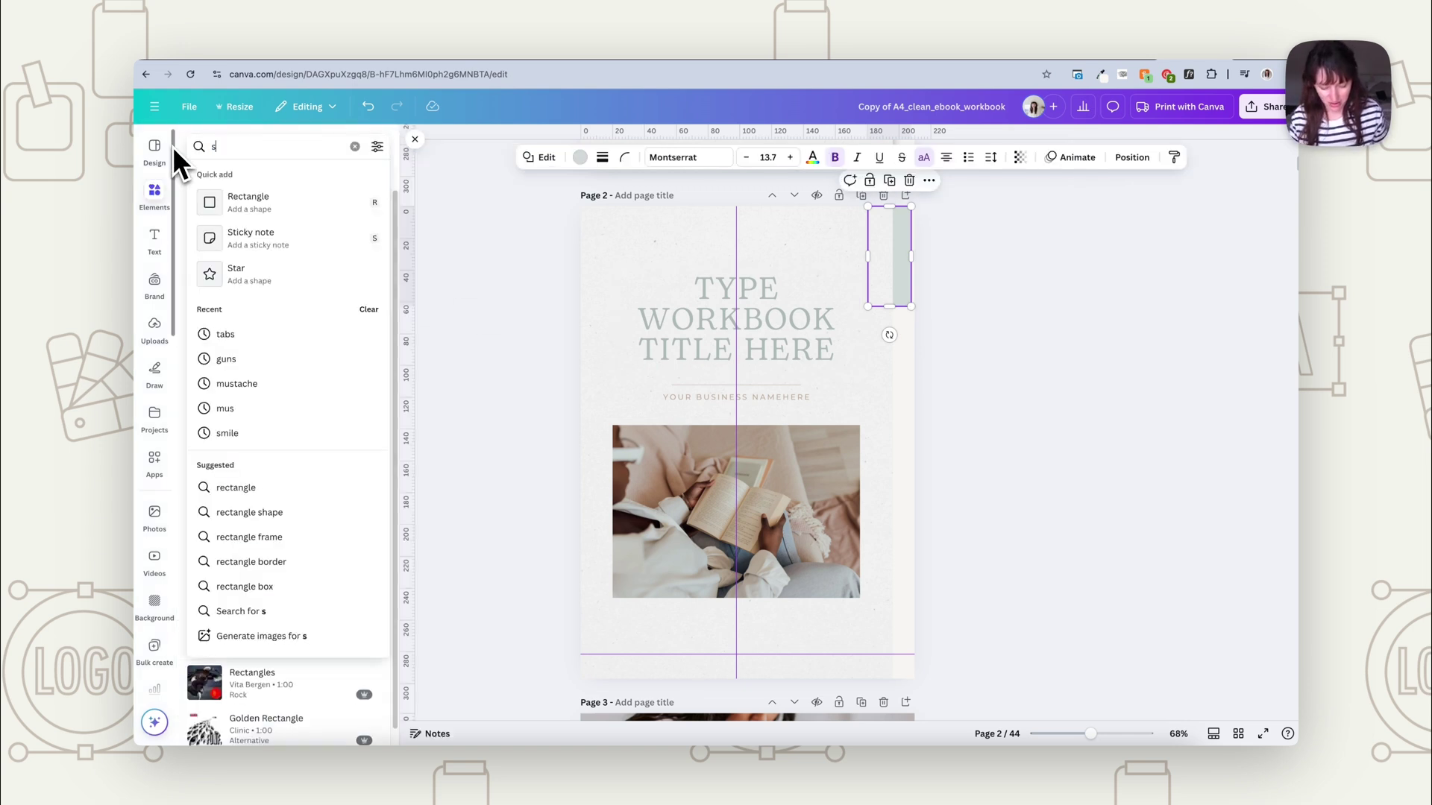
text(hadow)
key(Return)
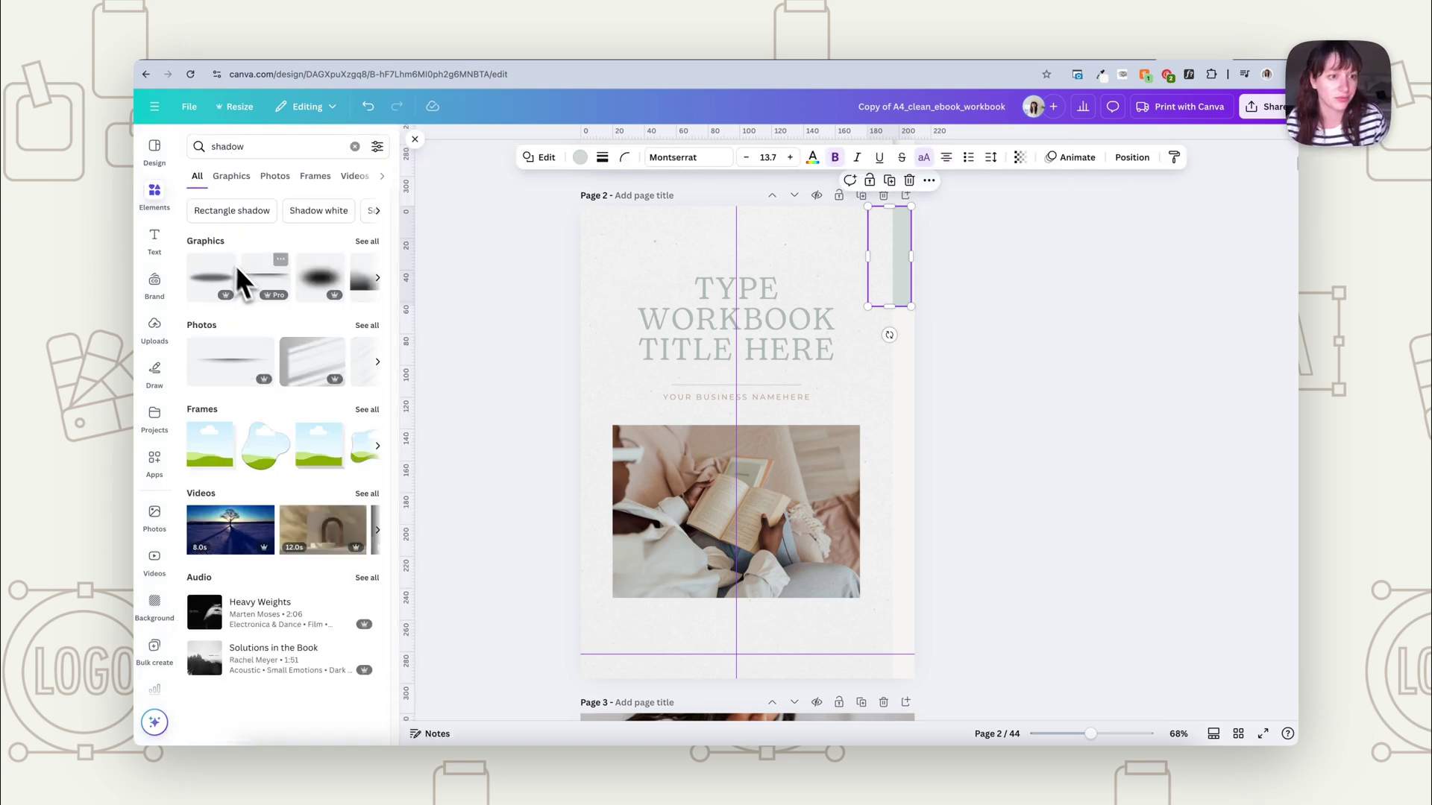
click(367, 241)
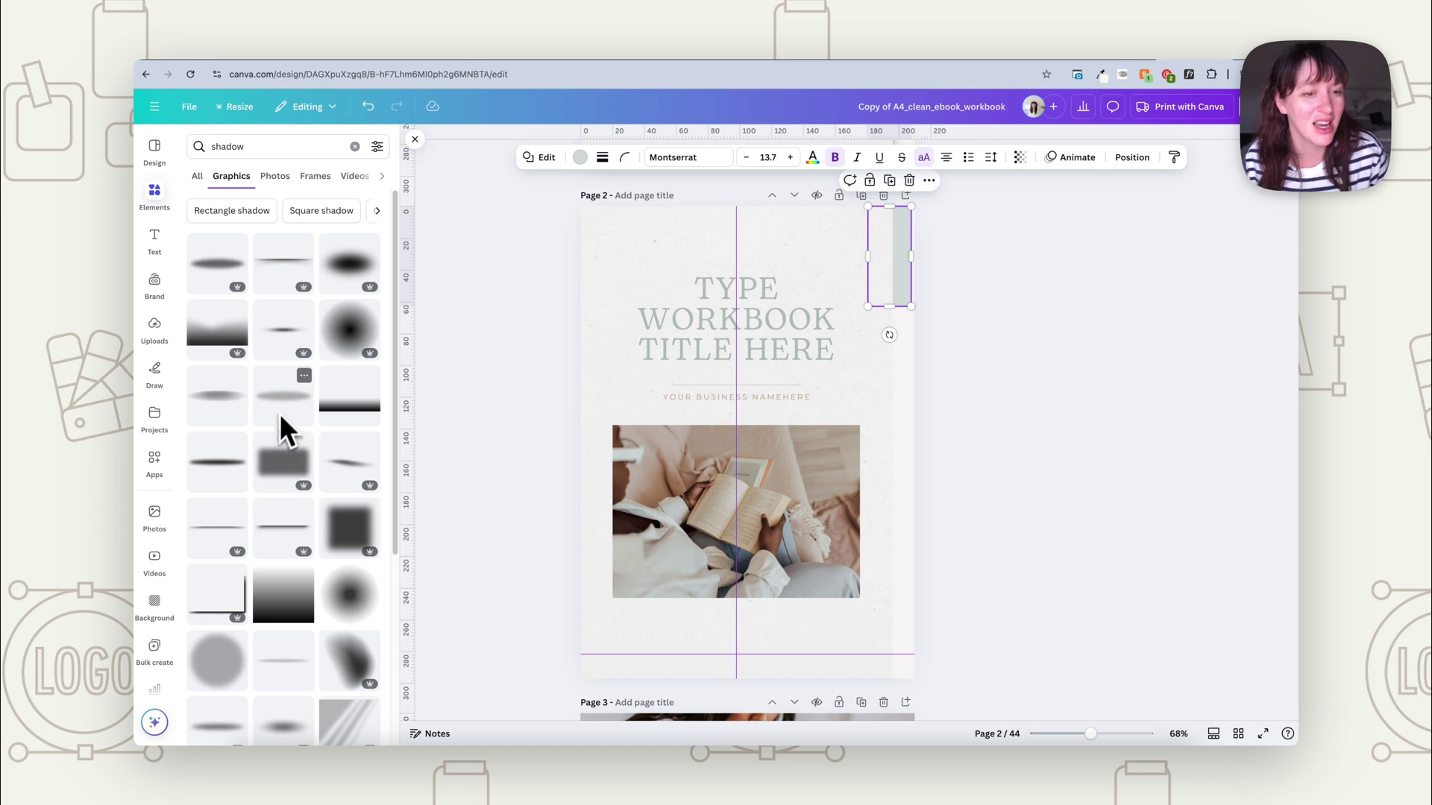
click(377, 147)
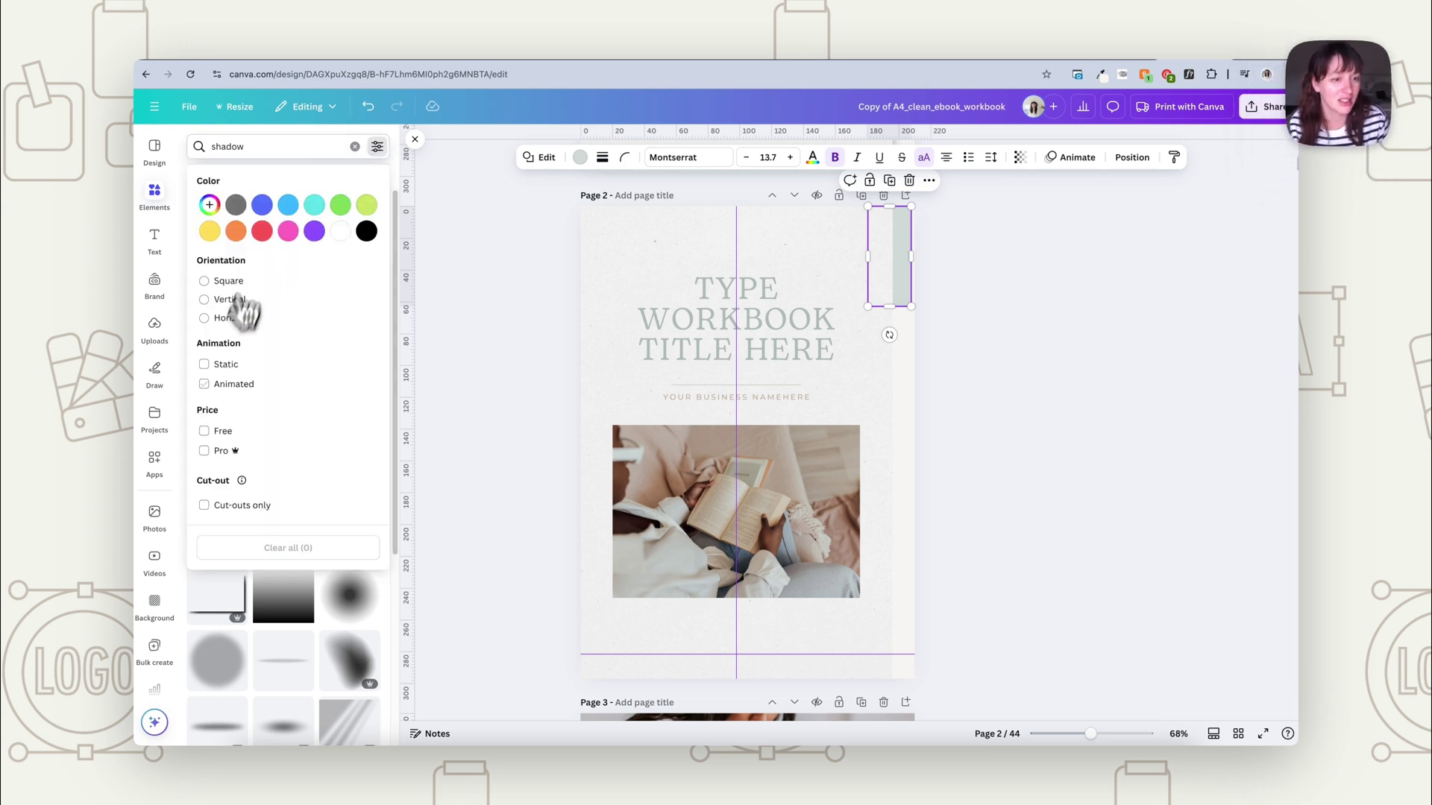
click(213, 437)
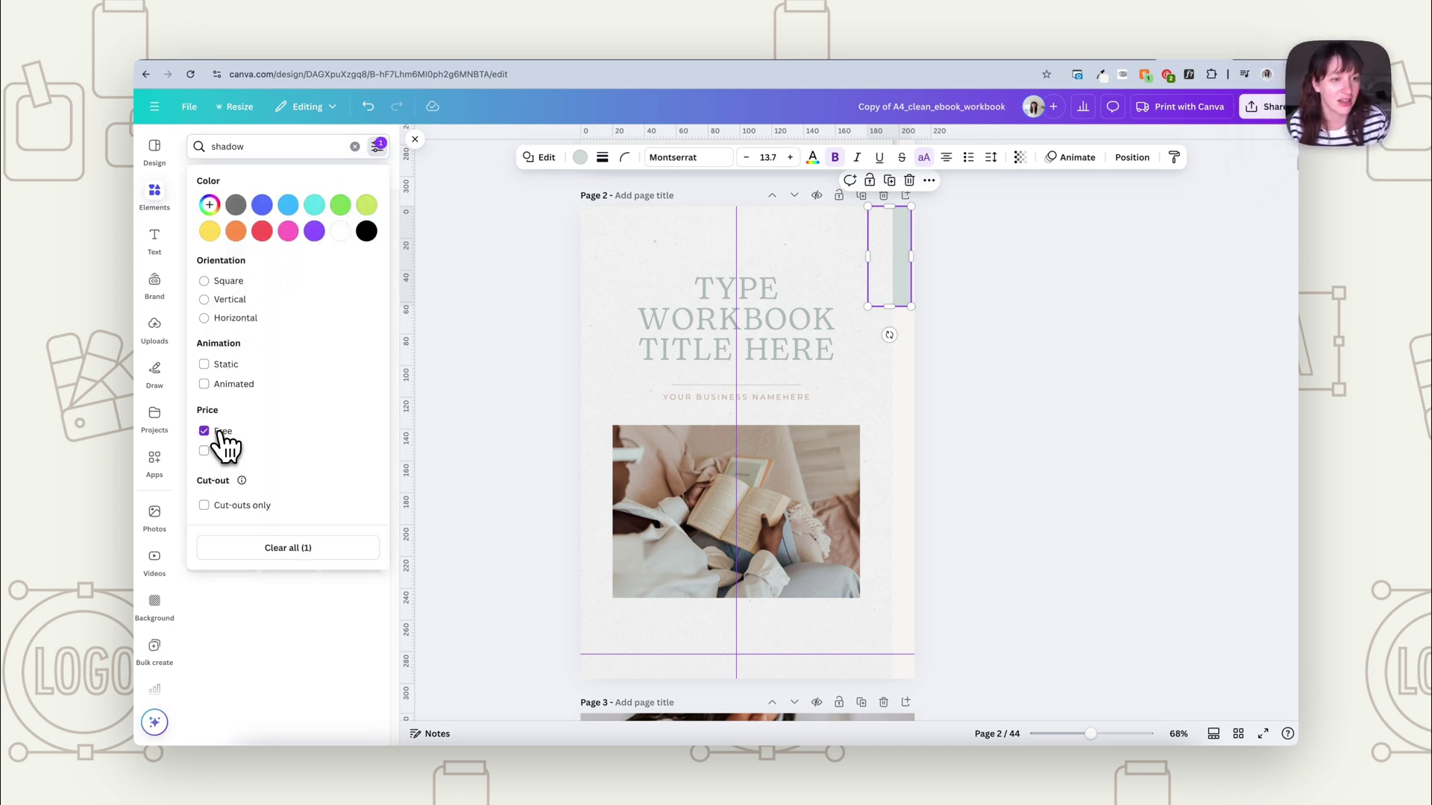
click(396, 165)
click(285, 268)
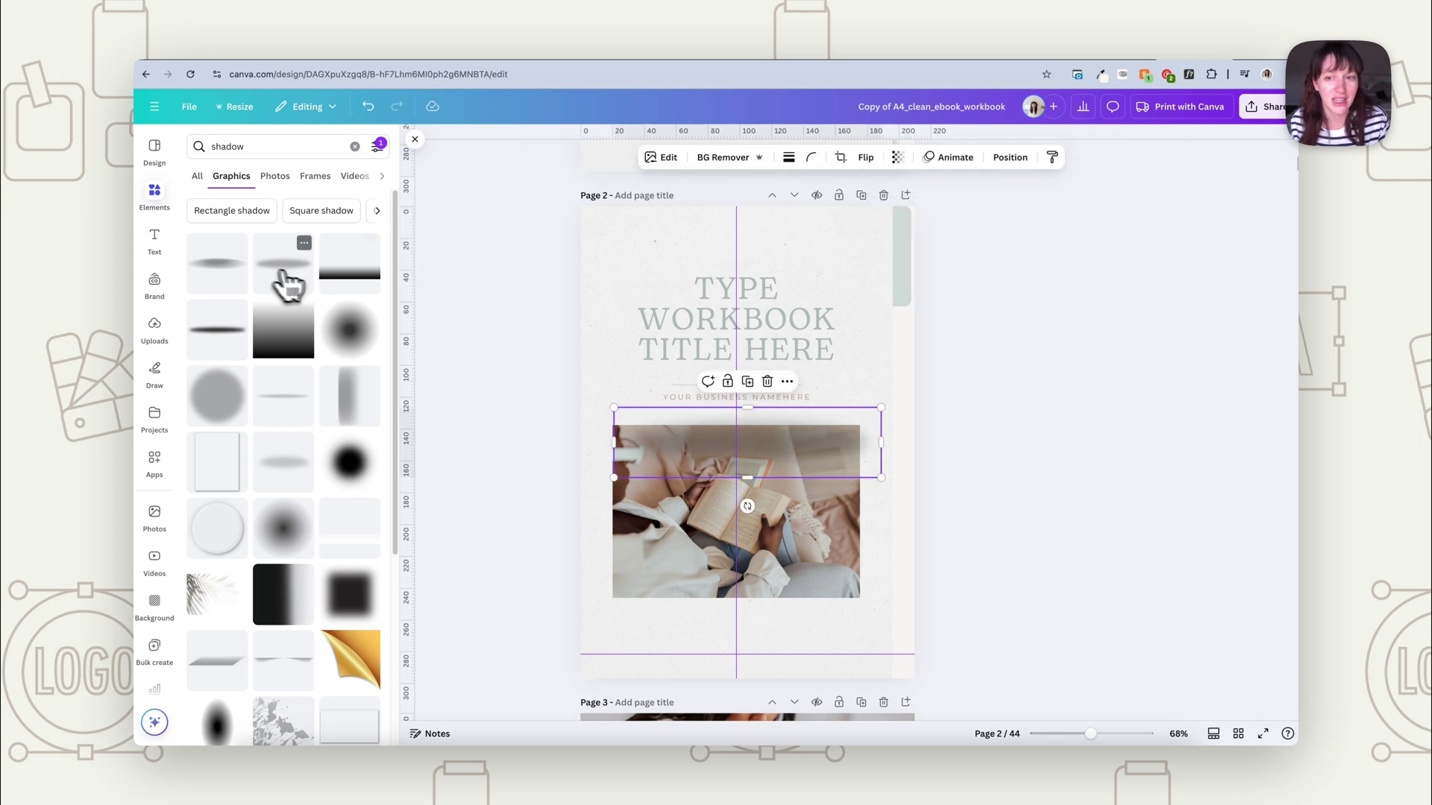
Shrink the shadow to a small strip beside the grey tab and send it to back
drag(881, 442, 689, 412)
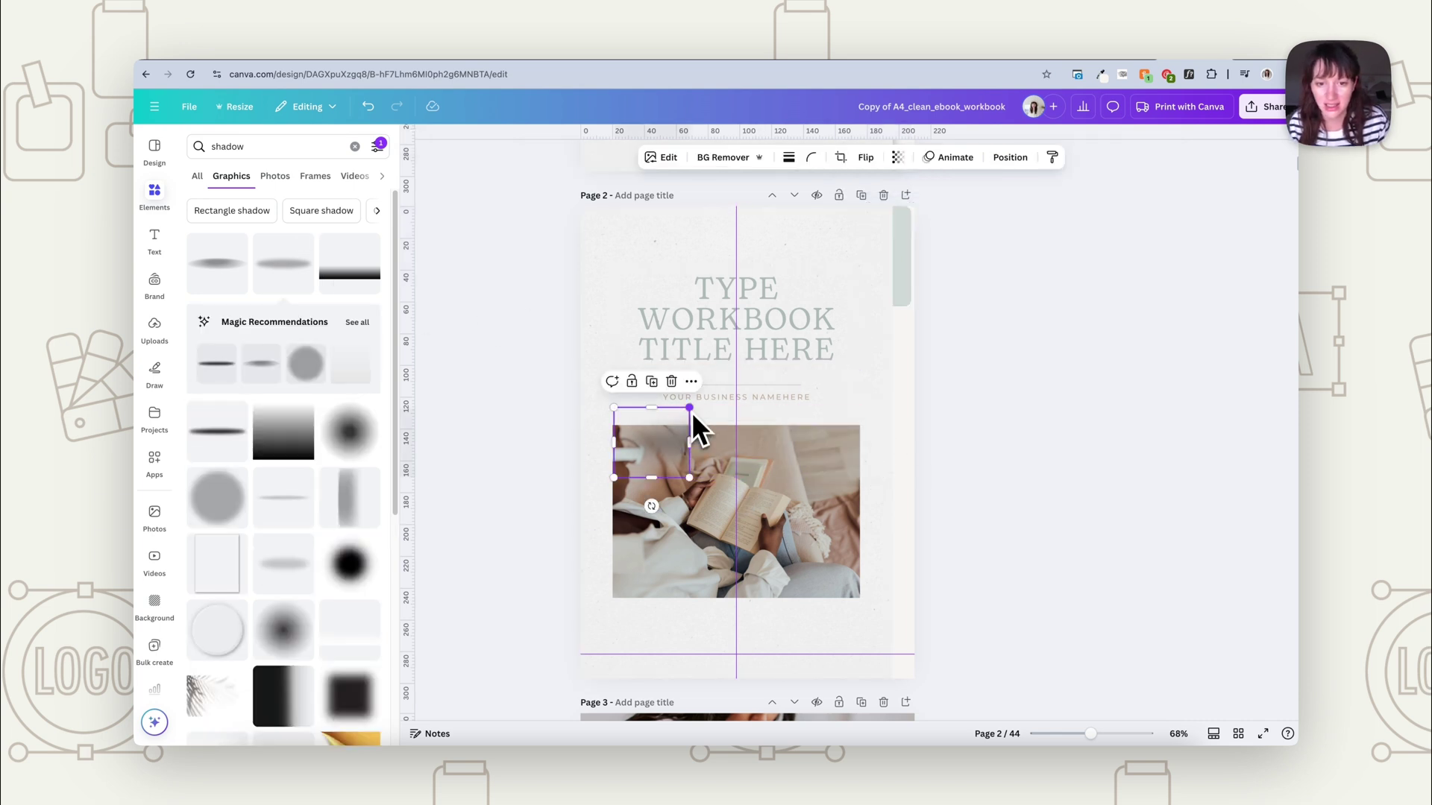
key(ctrl+z)
drag(883, 409, 890, 311)
right_click(888, 311)
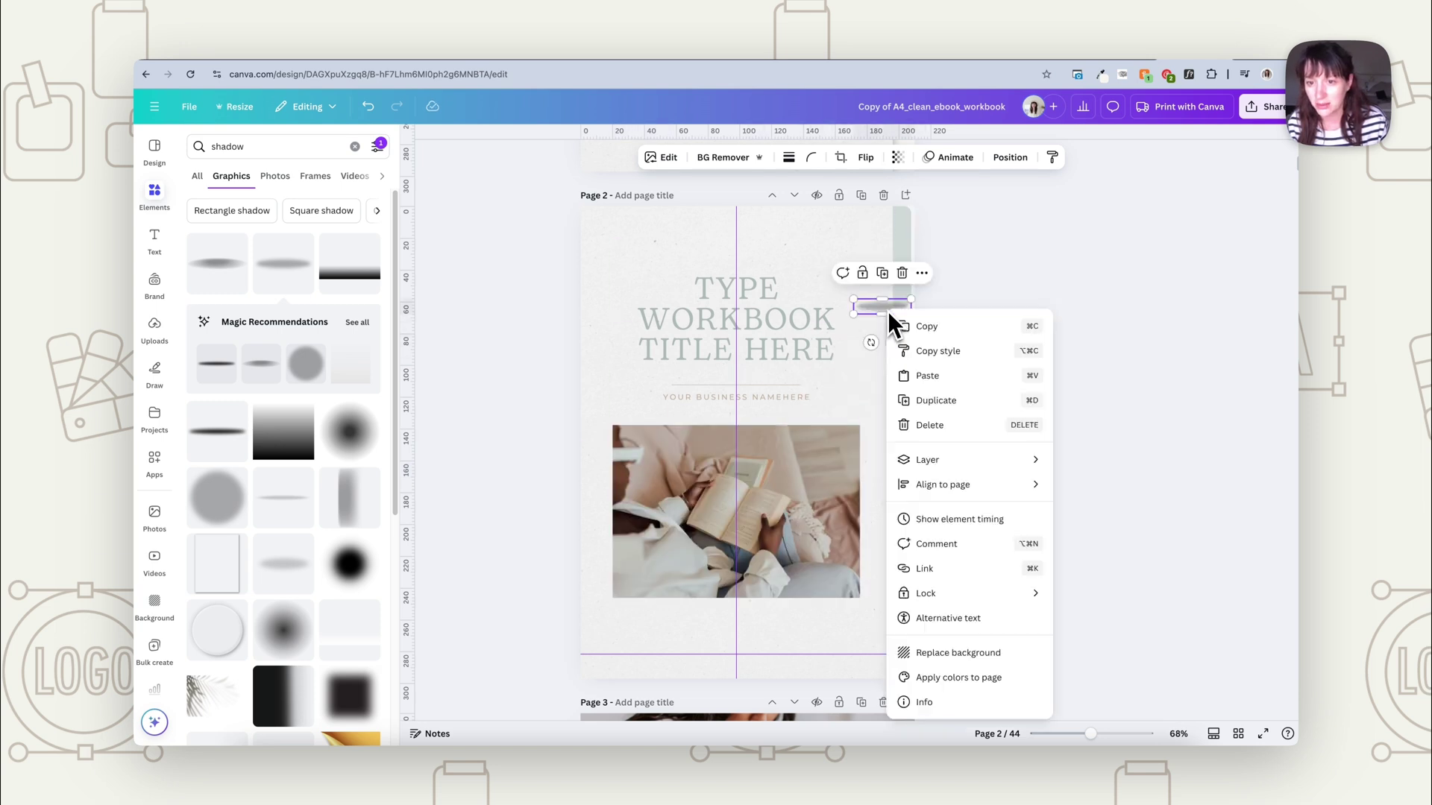
mouse_move(932, 459)
click(1099, 534)
click(1029, 378)
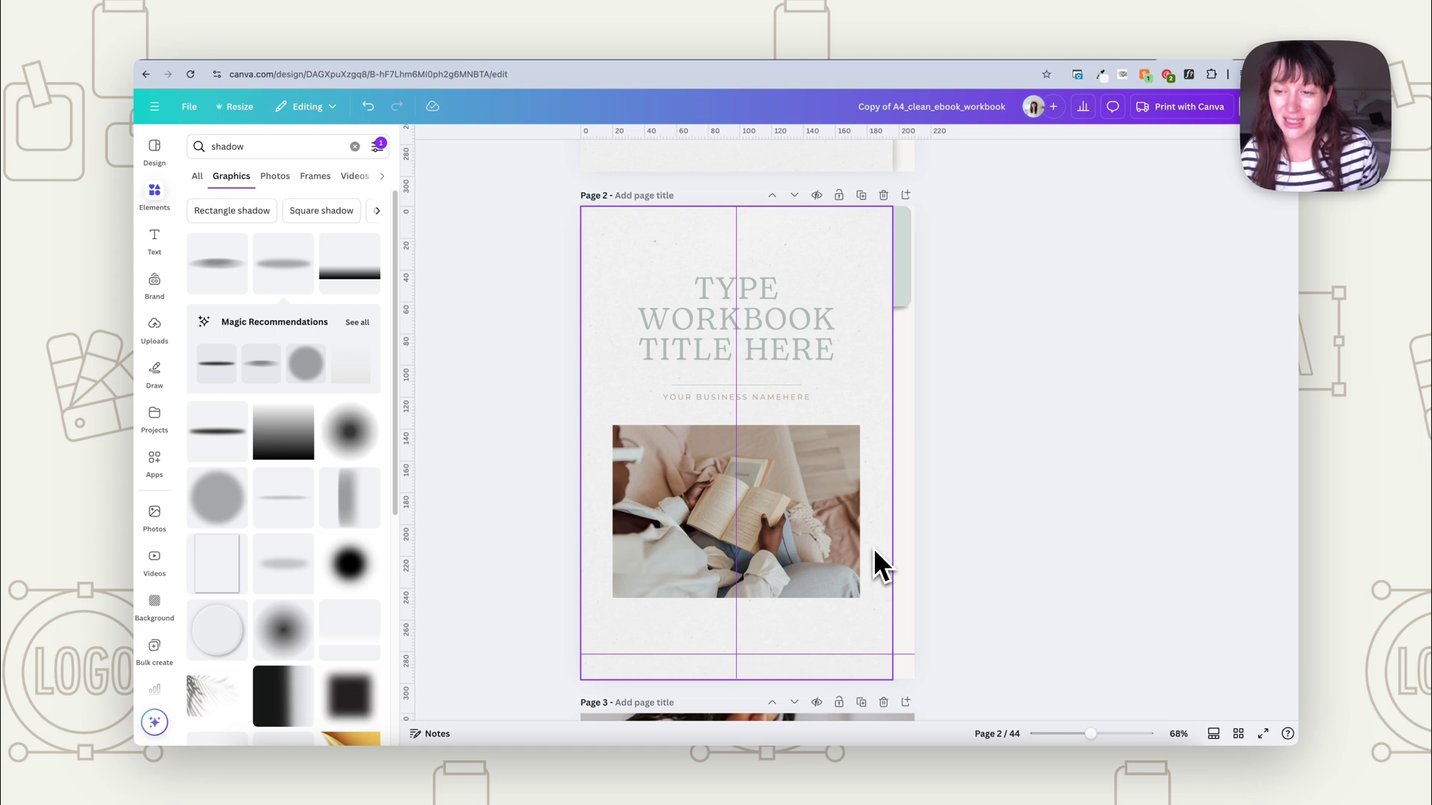
Add the black gradient shadow, rotated 90° and stretched along page 2's full right edge
click(351, 287)
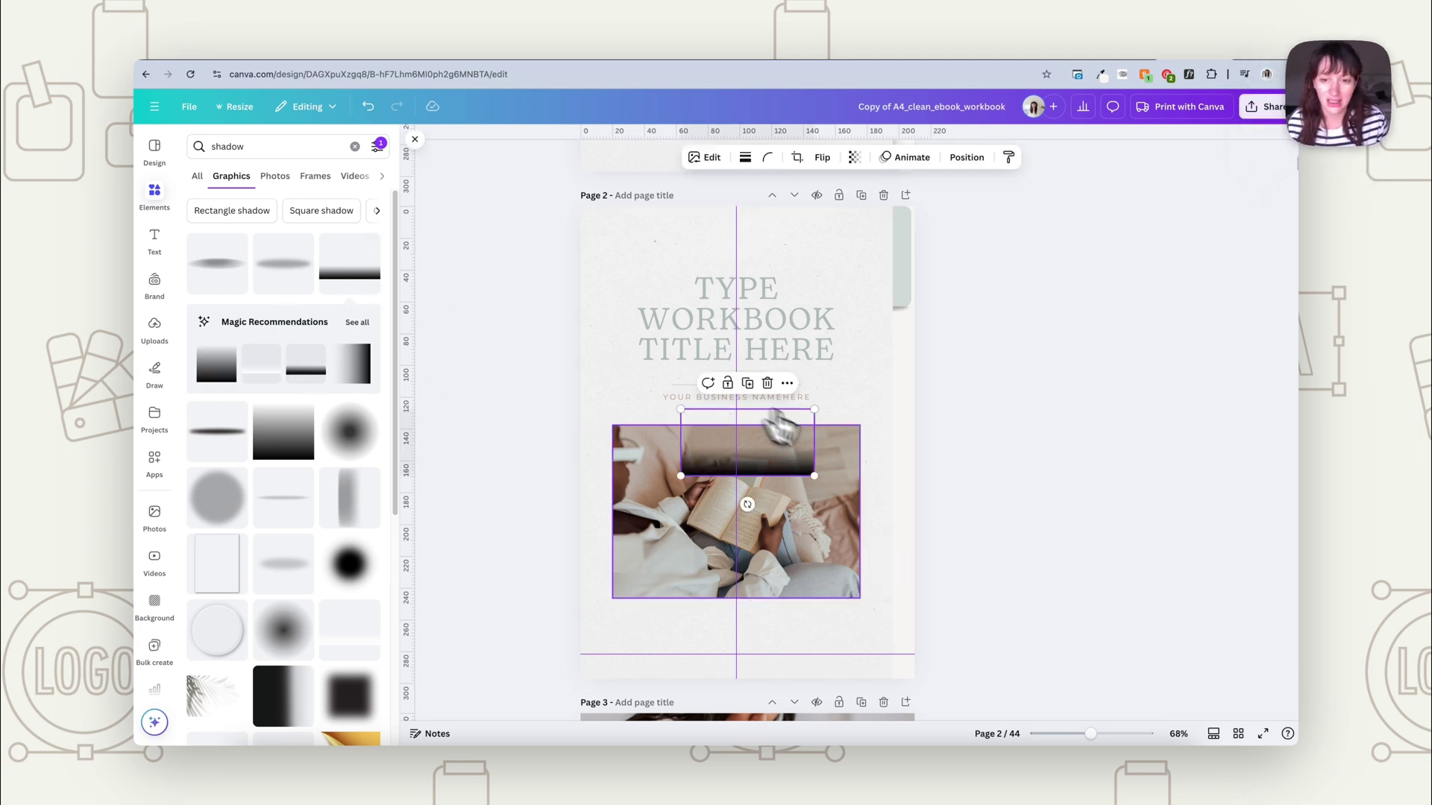
drag(747, 504, 586, 447)
drag(753, 462, 902, 291)
drag(940, 337, 997, 735)
drag(845, 415, 811, 393)
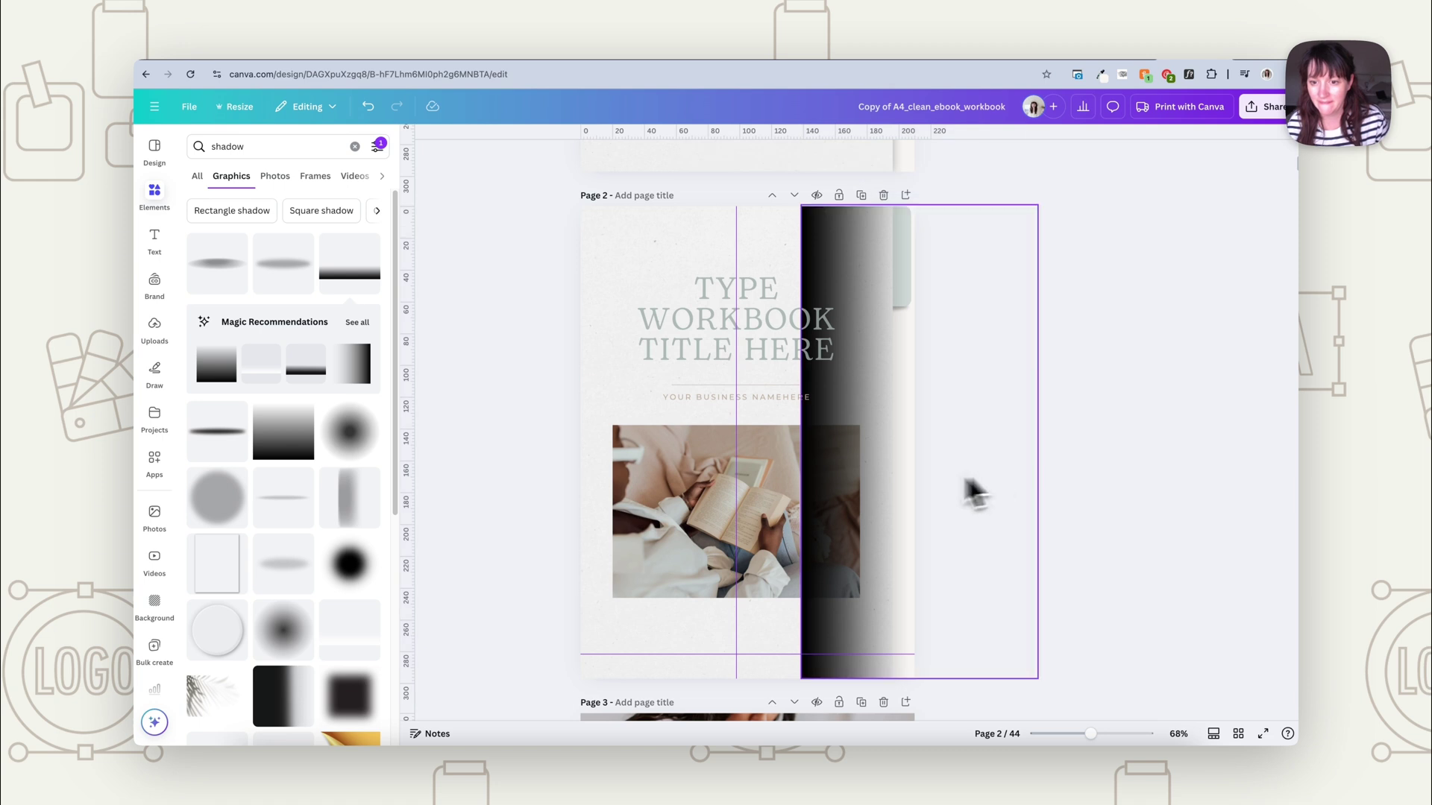
Send the gradient shadow to back, then raise it two places in the page's Layers list
right_click(879, 421)
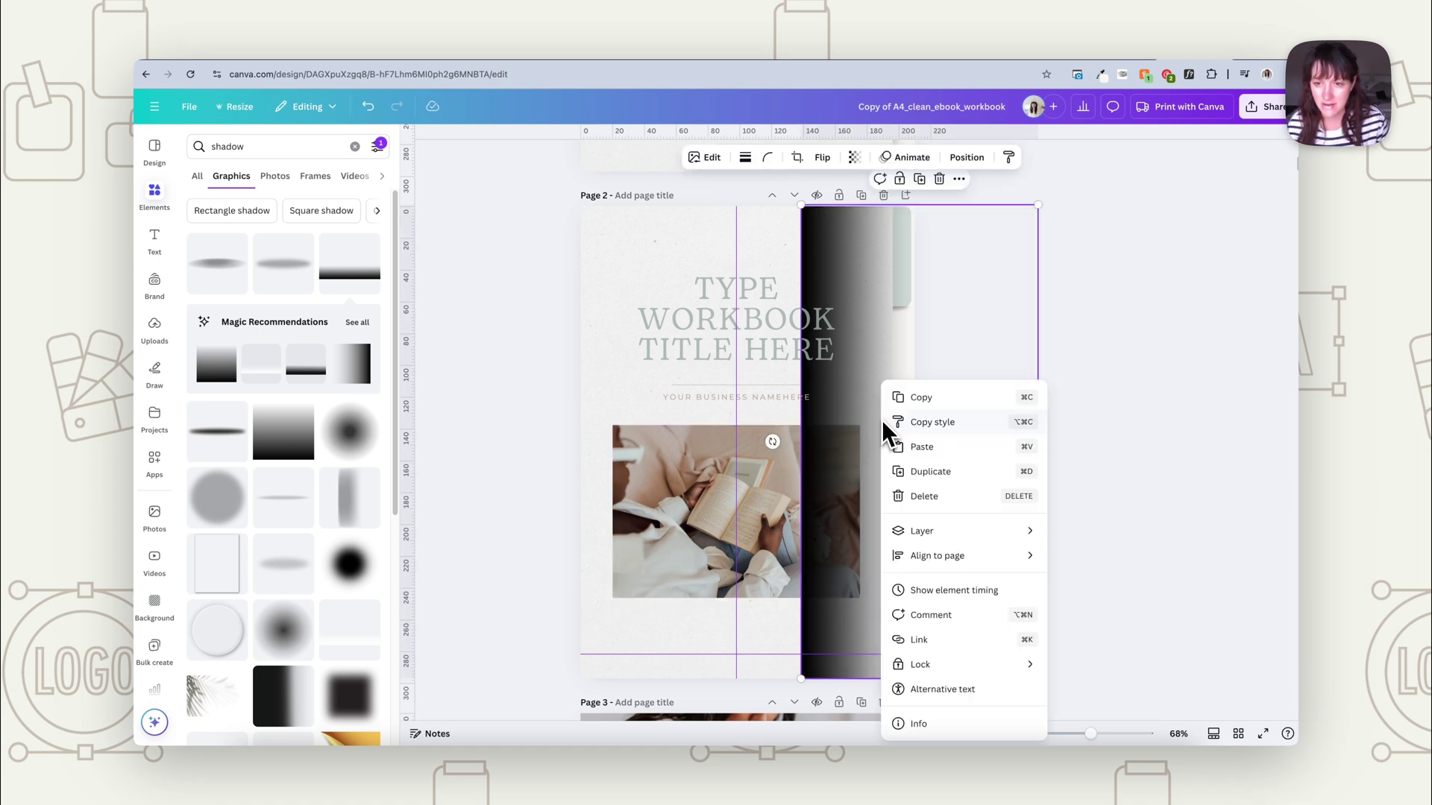
mouse_move(960, 533)
click(1085, 605)
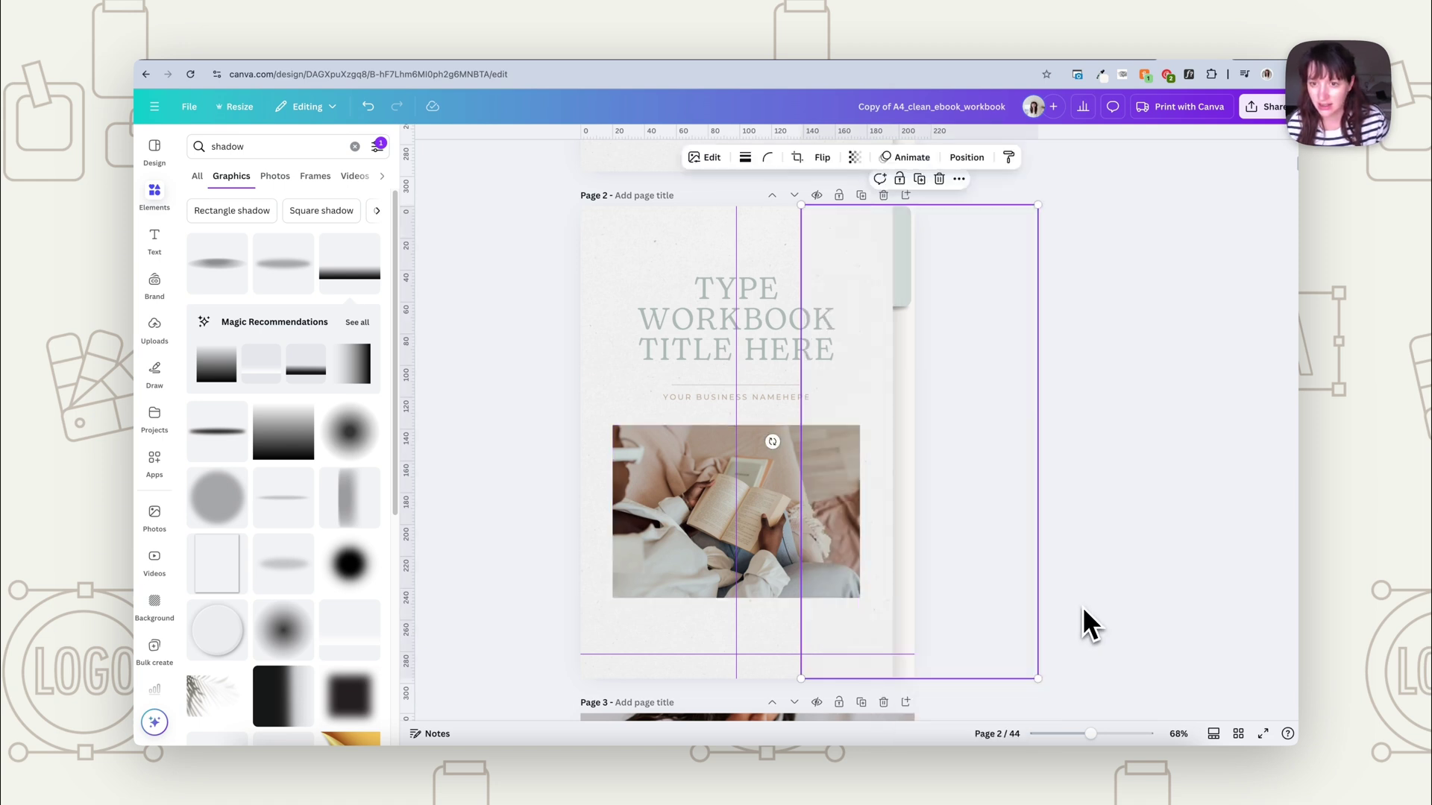
right_click(915, 432)
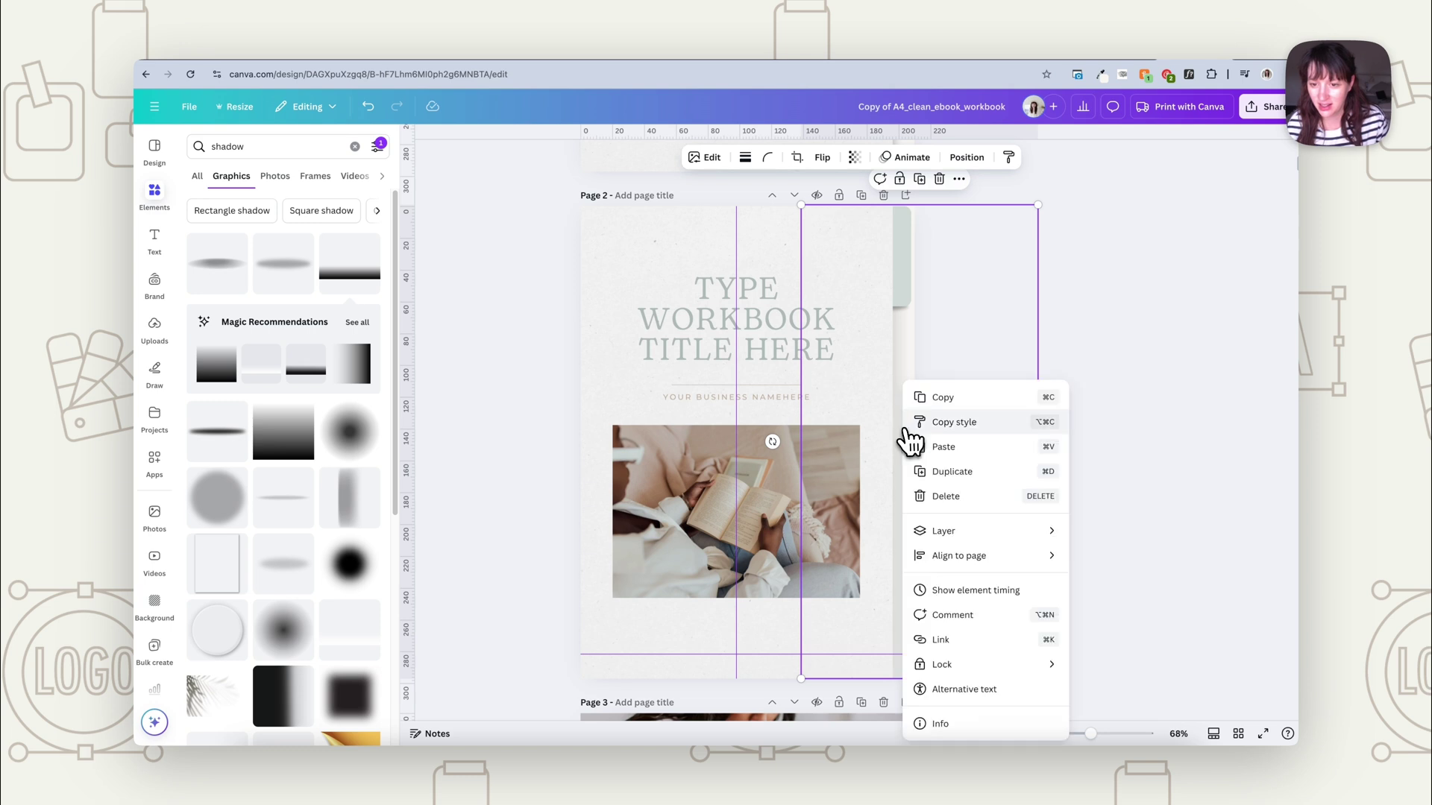
mouse_move(958, 533)
click(1122, 640)
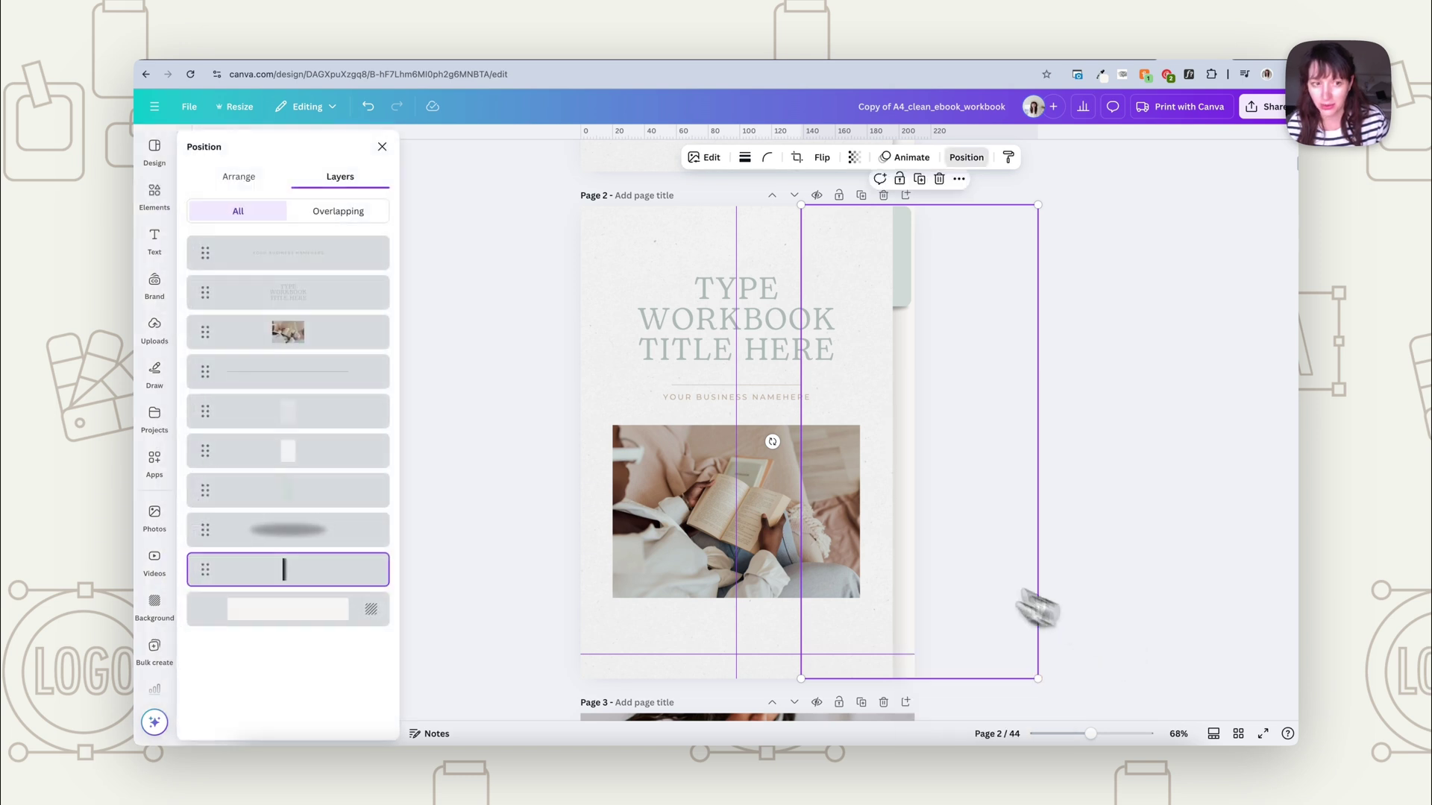
drag(311, 580, 314, 476)
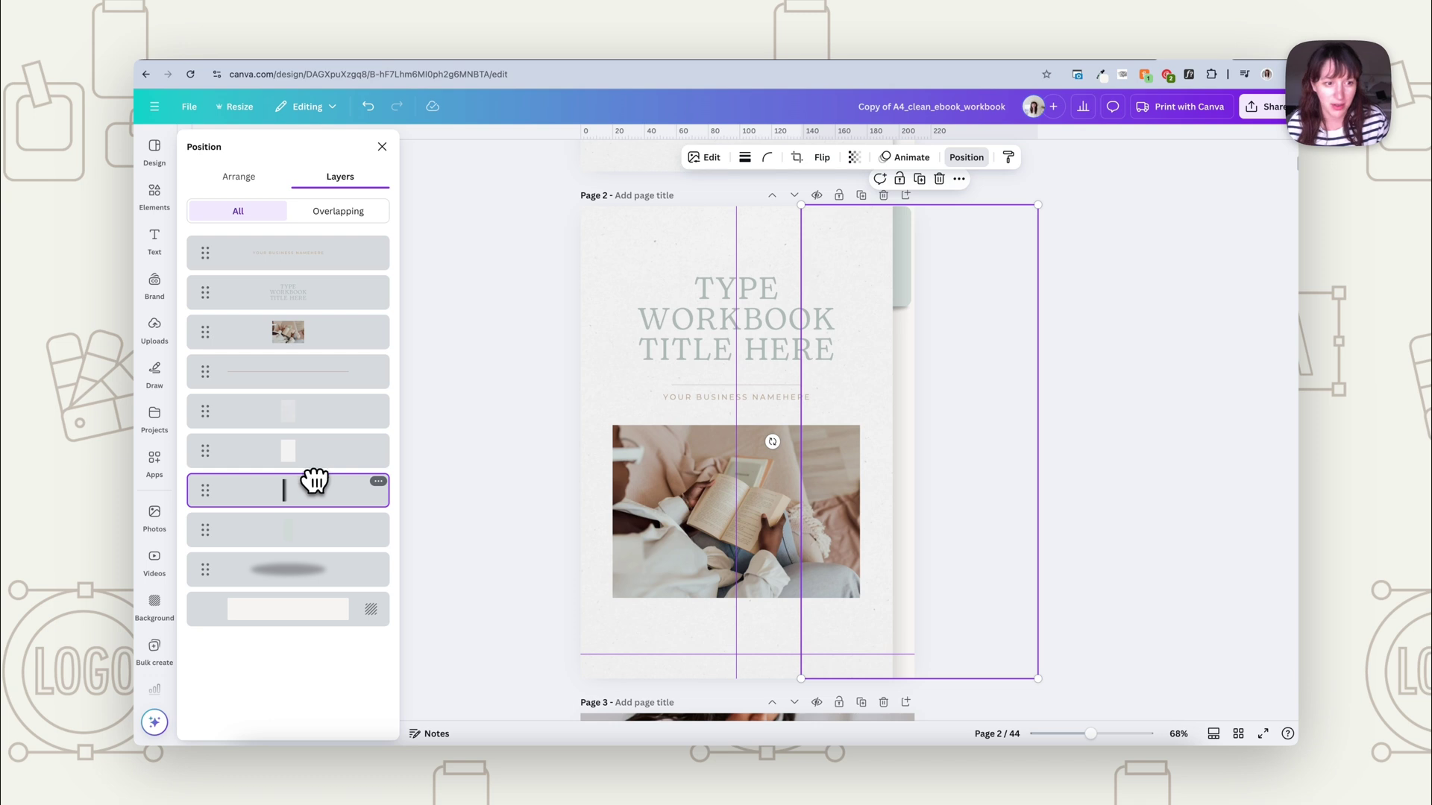
click(911, 360)
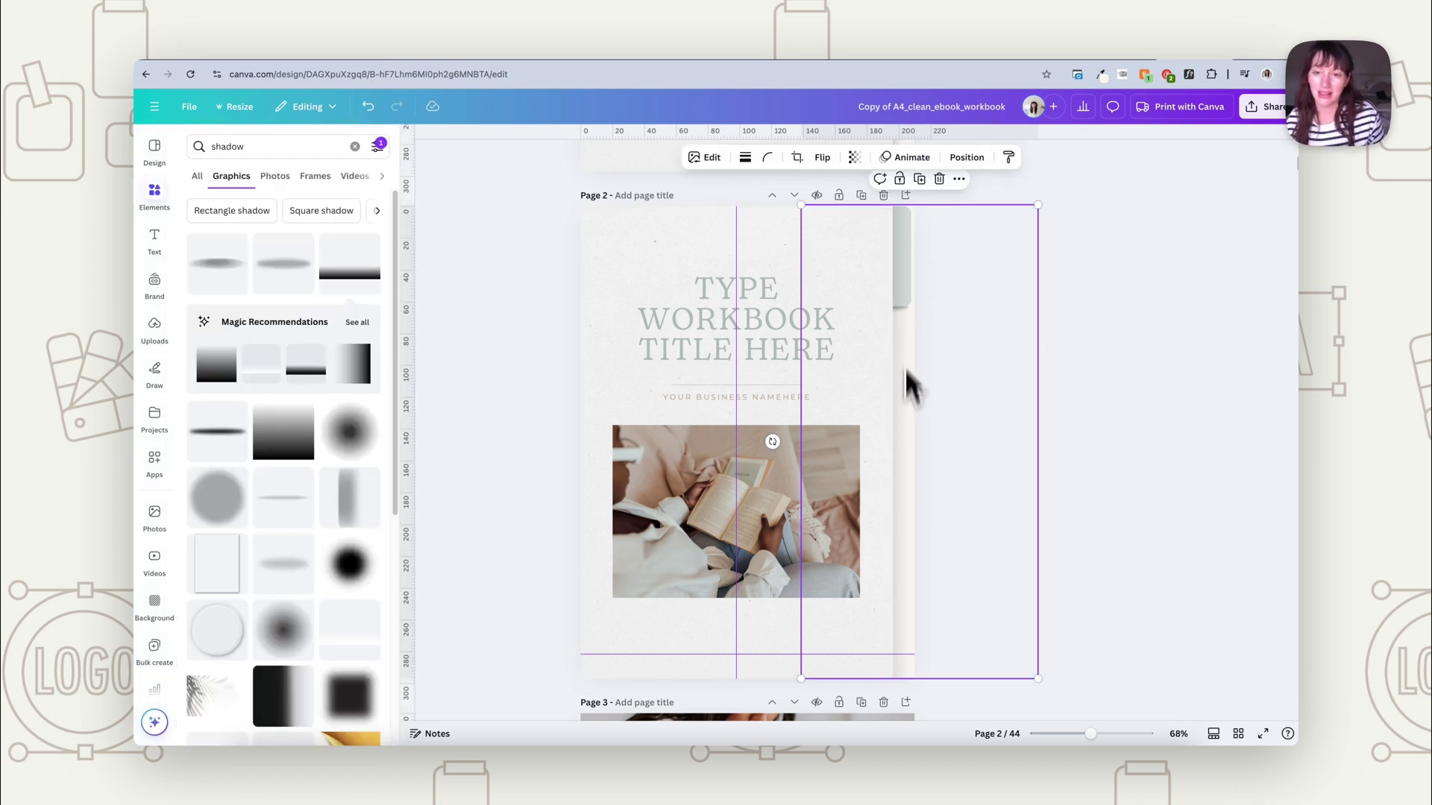
click(1054, 281)
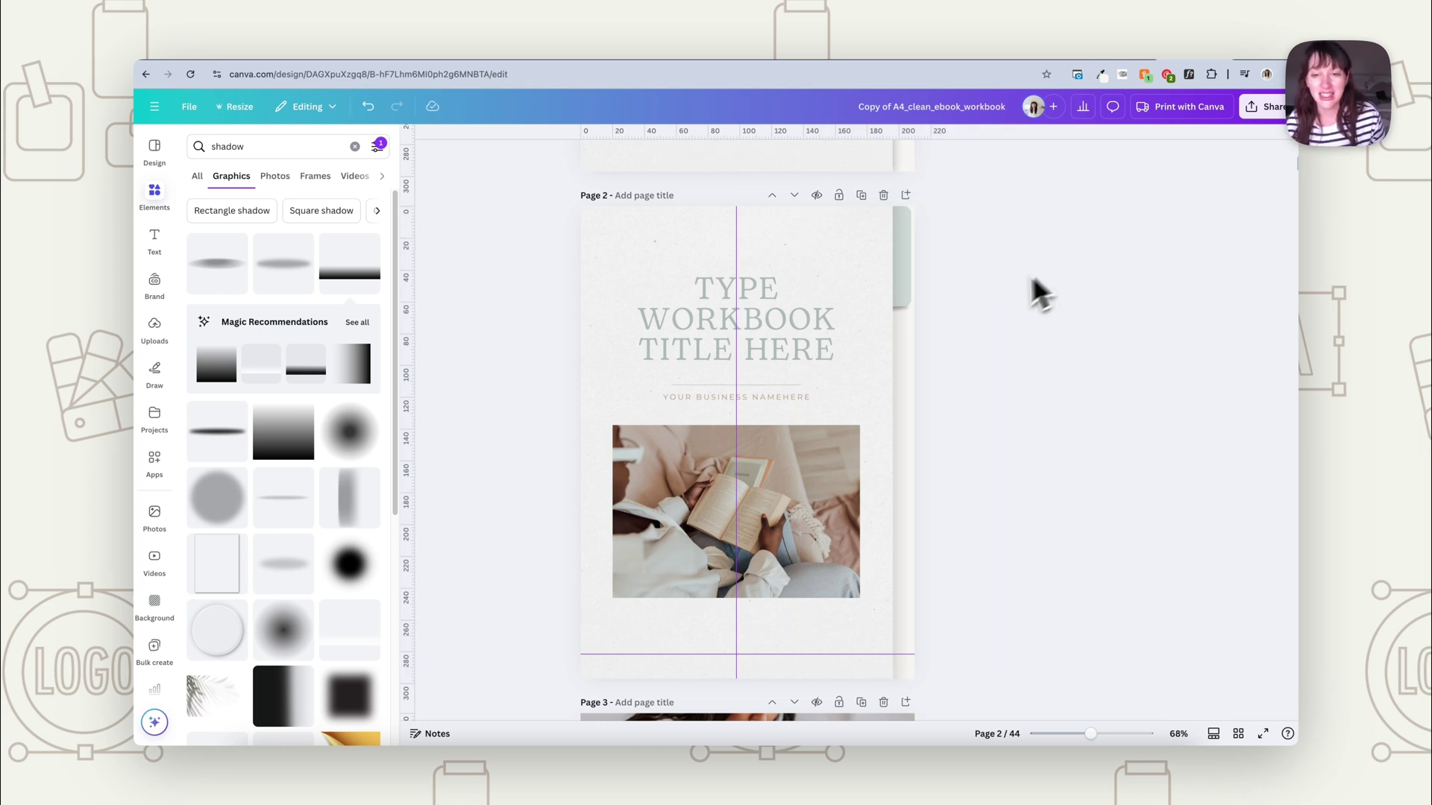
scroll(1030, 294, up, 5)
scroll(1032, 410, down, 1)
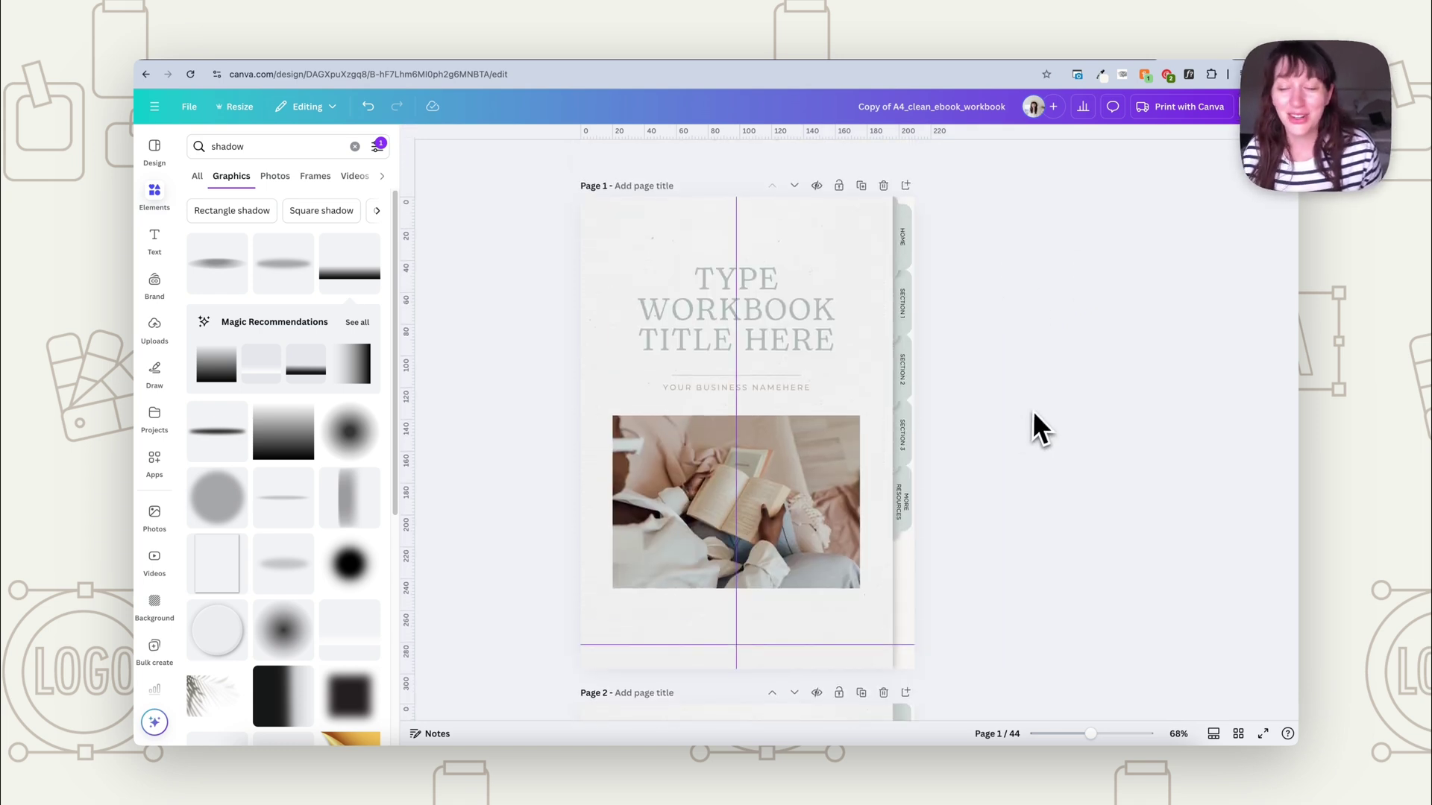
scroll(1007, 387, up, 1)
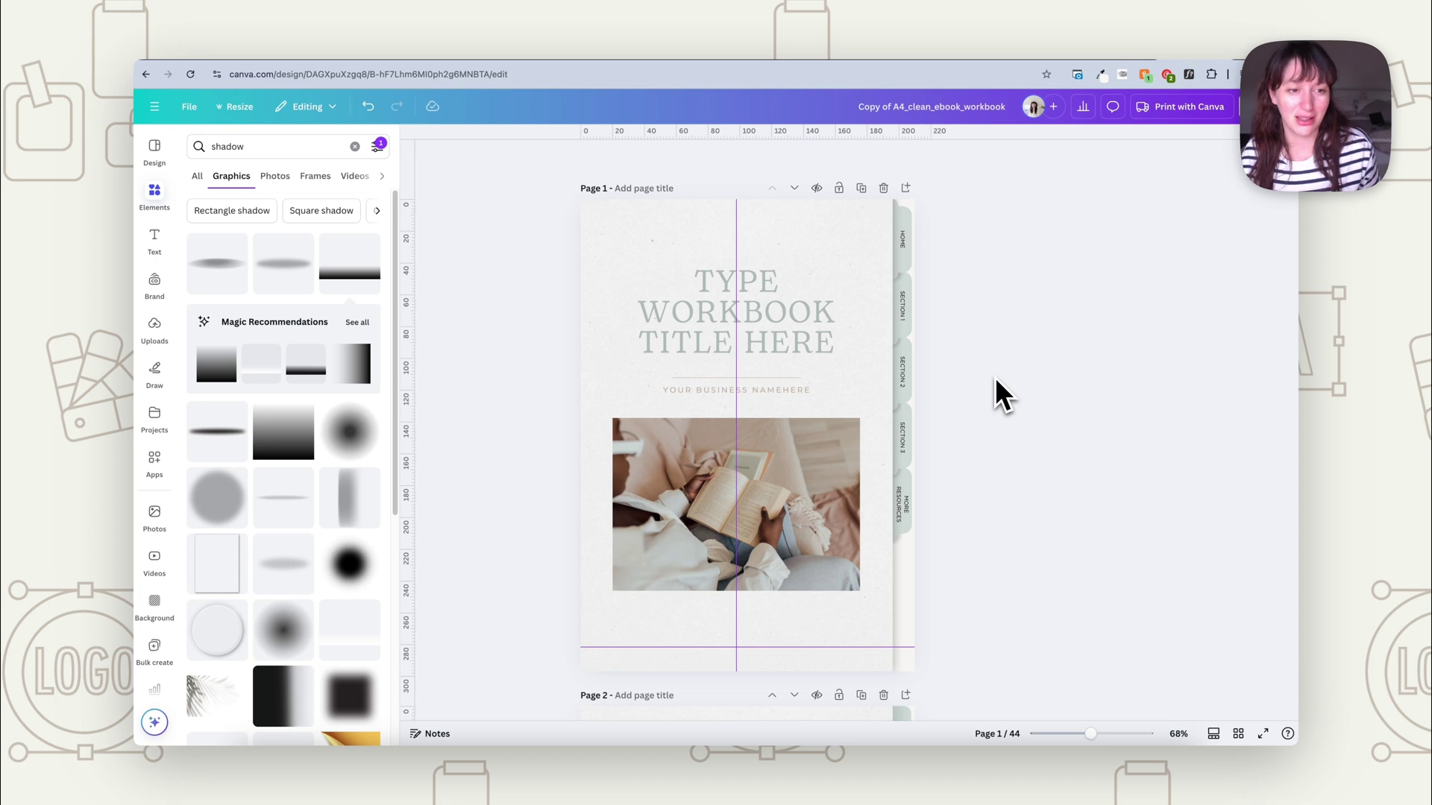
scroll(995, 378, down, 10)
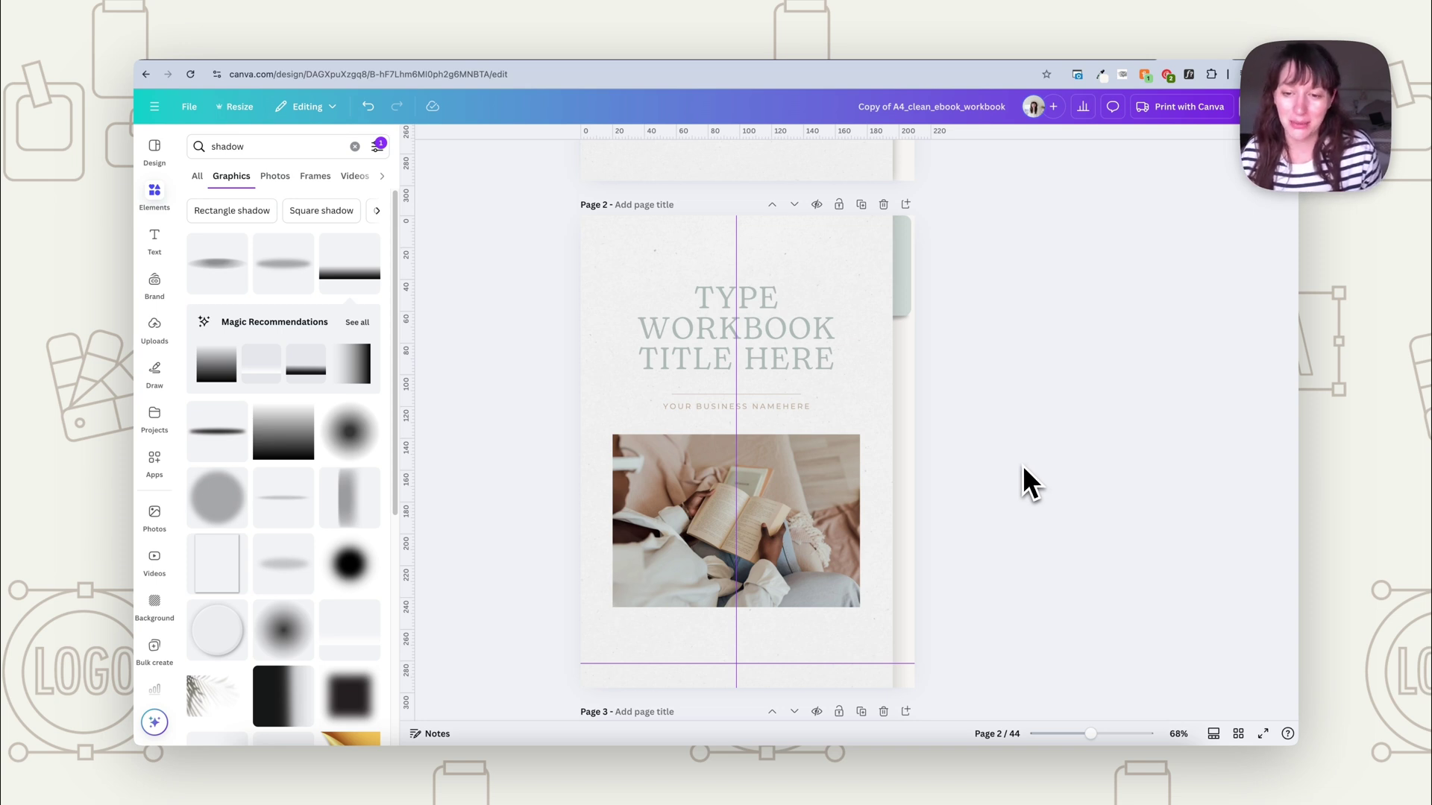
key(super+z)
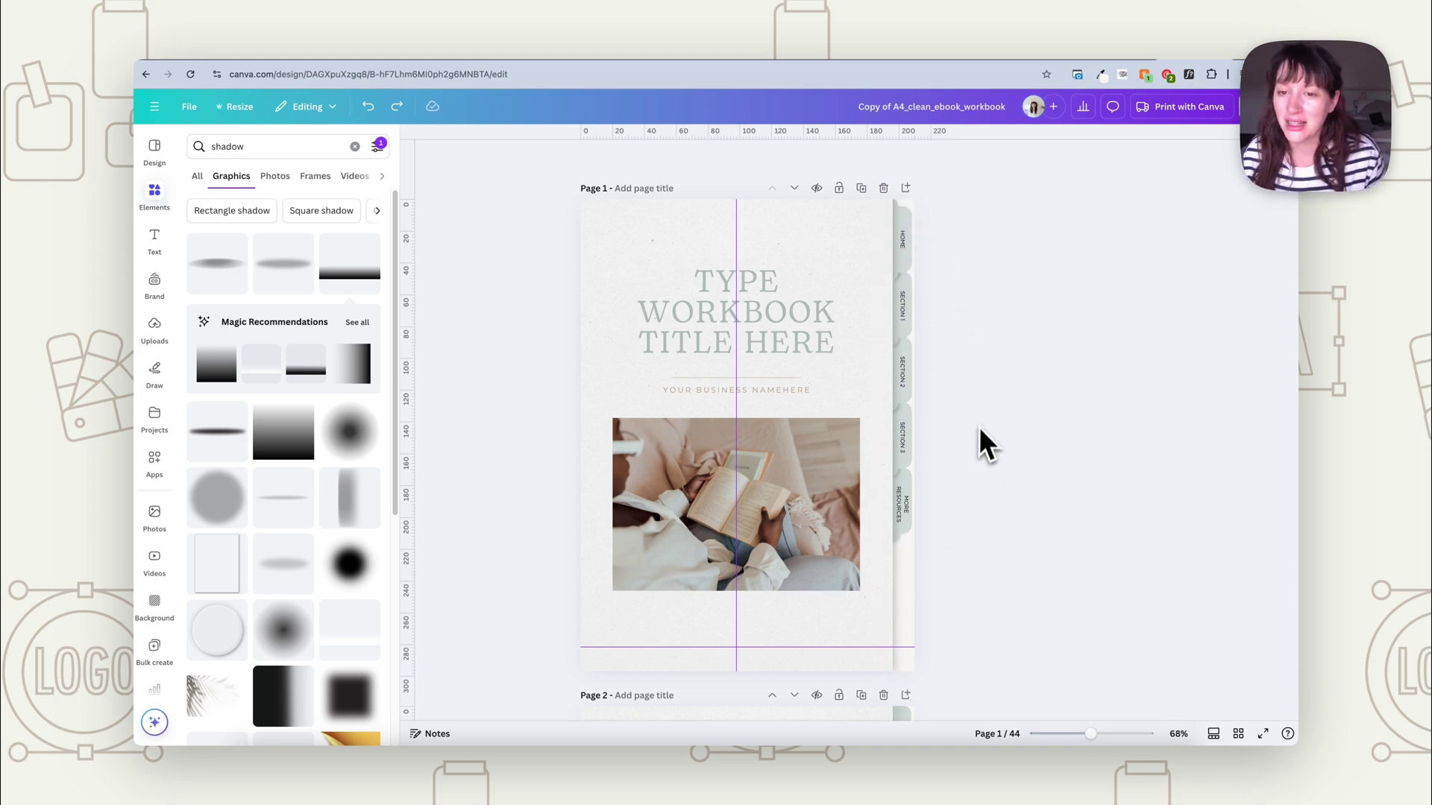
scroll(977, 415, down, 5)
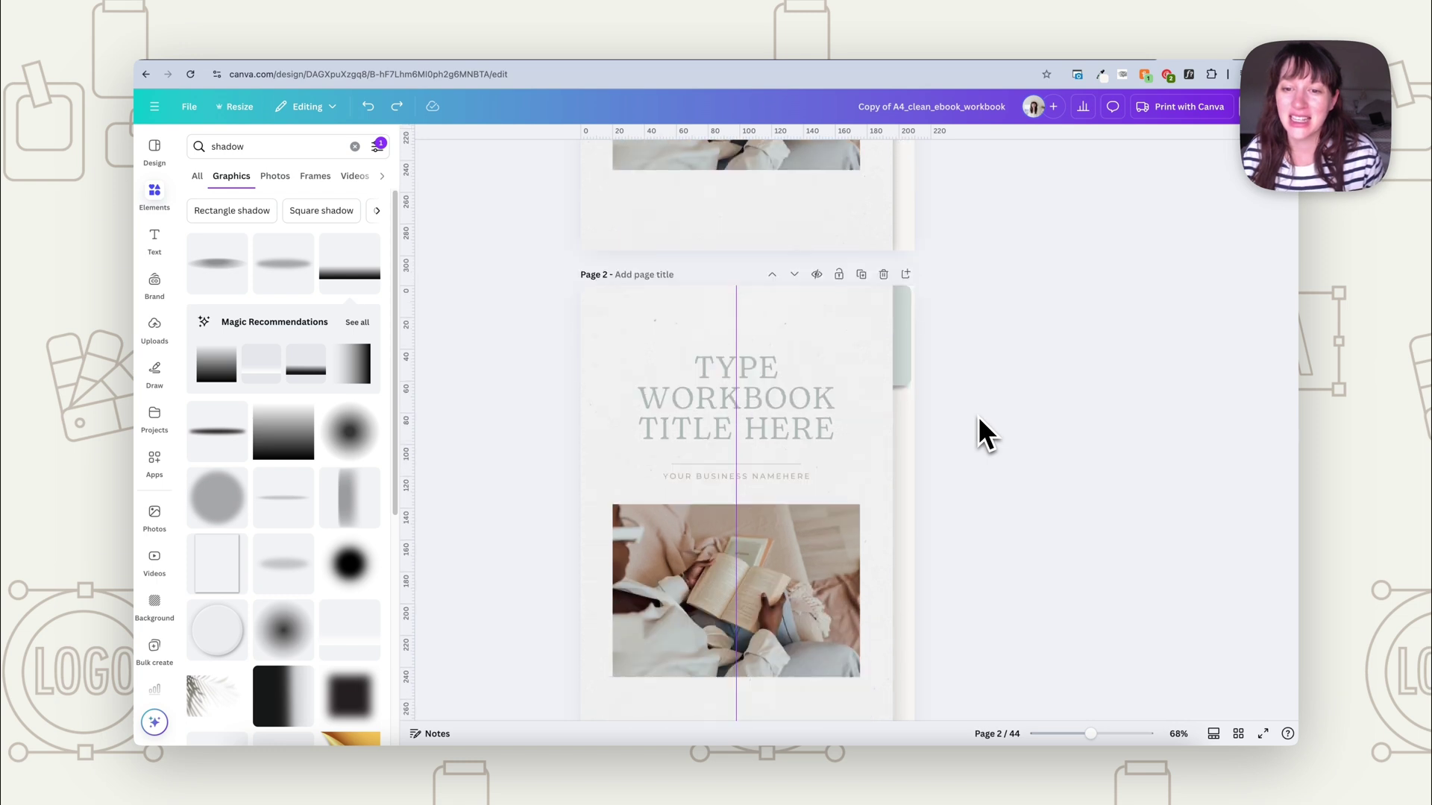
scroll(999, 422, down, 2)
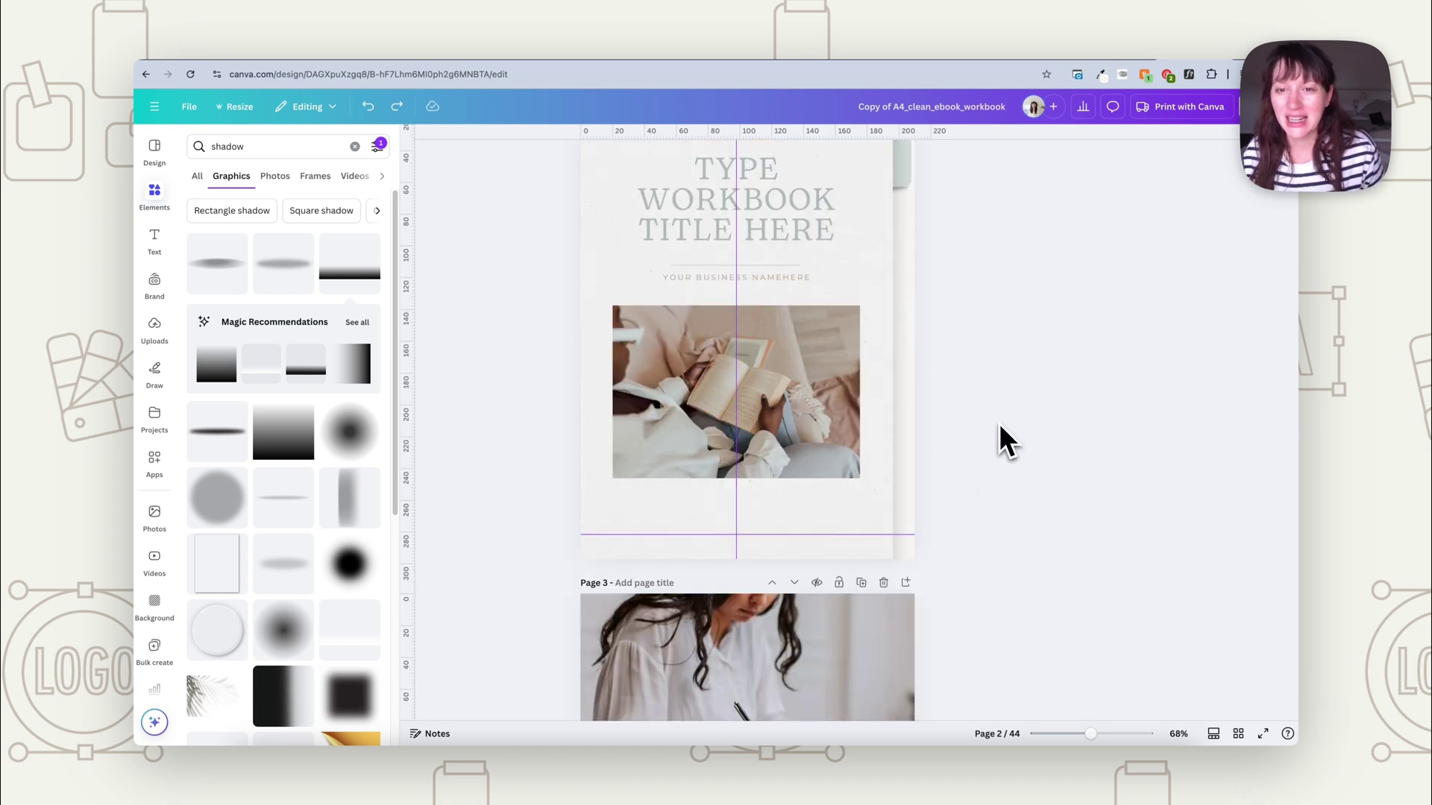
scroll(999, 423, up, 5)
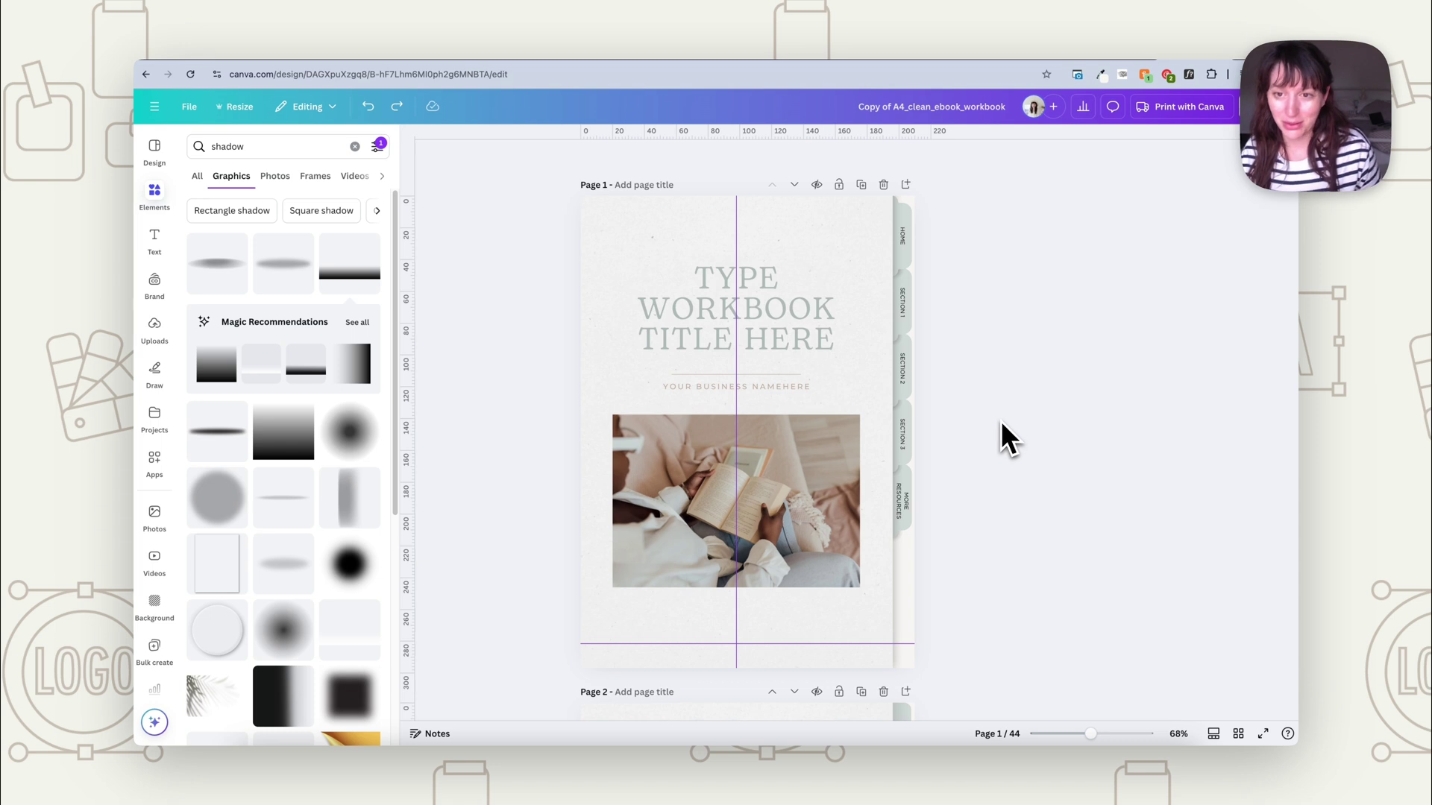
Copy the five side index tabs from page 1 and paste them onto page 3
drag(987, 198, 878, 571)
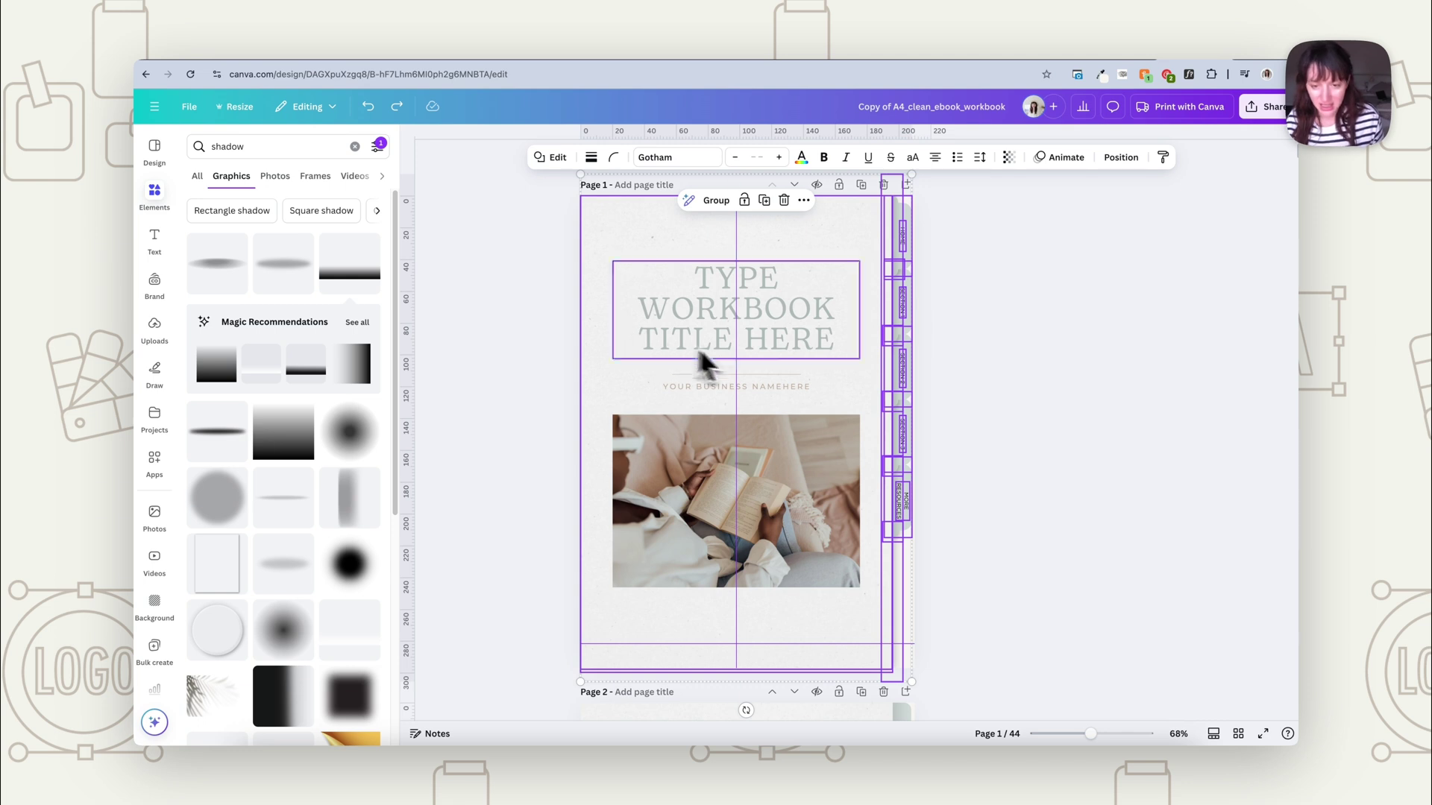
right_click(852, 255)
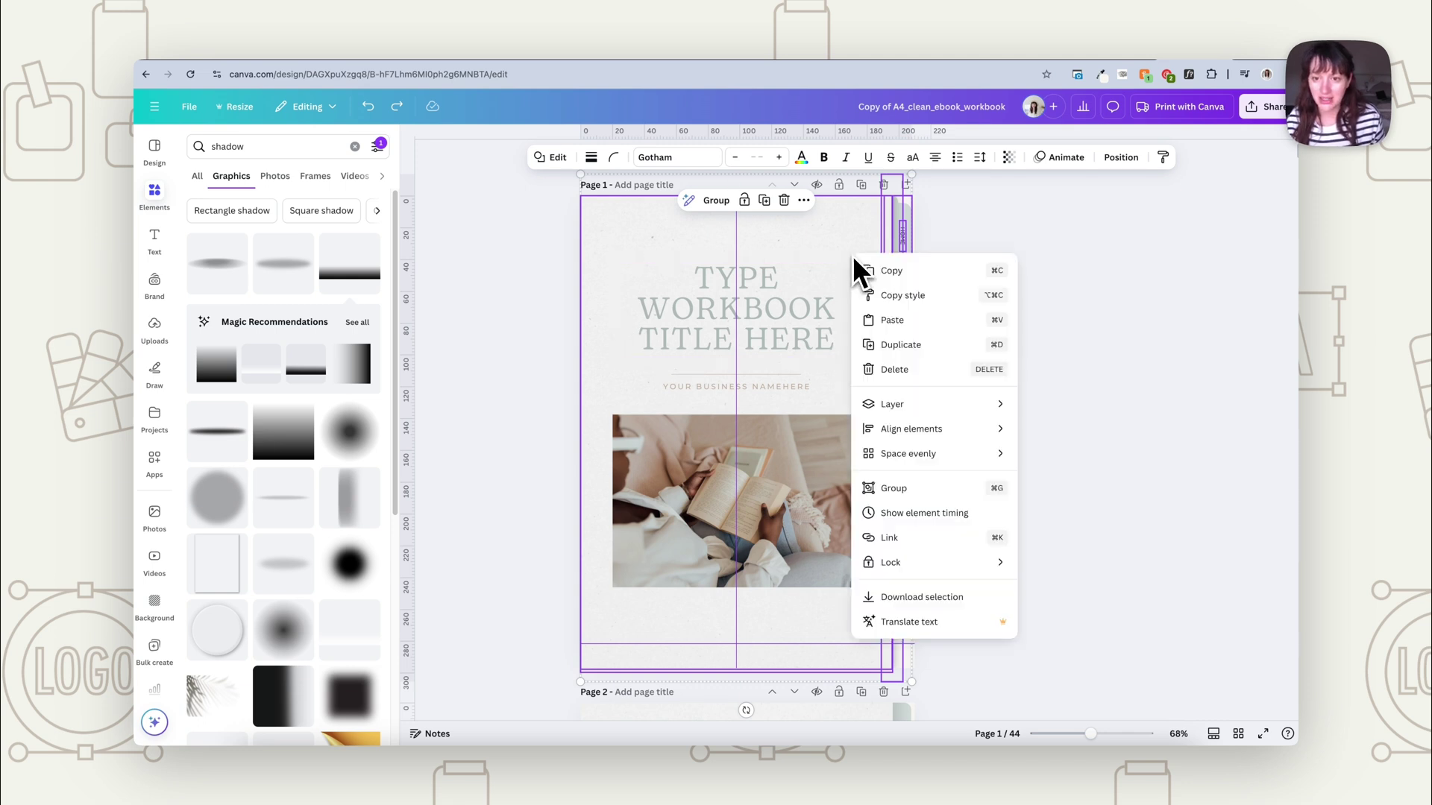
click(892, 270)
scroll(936, 395, down, 10)
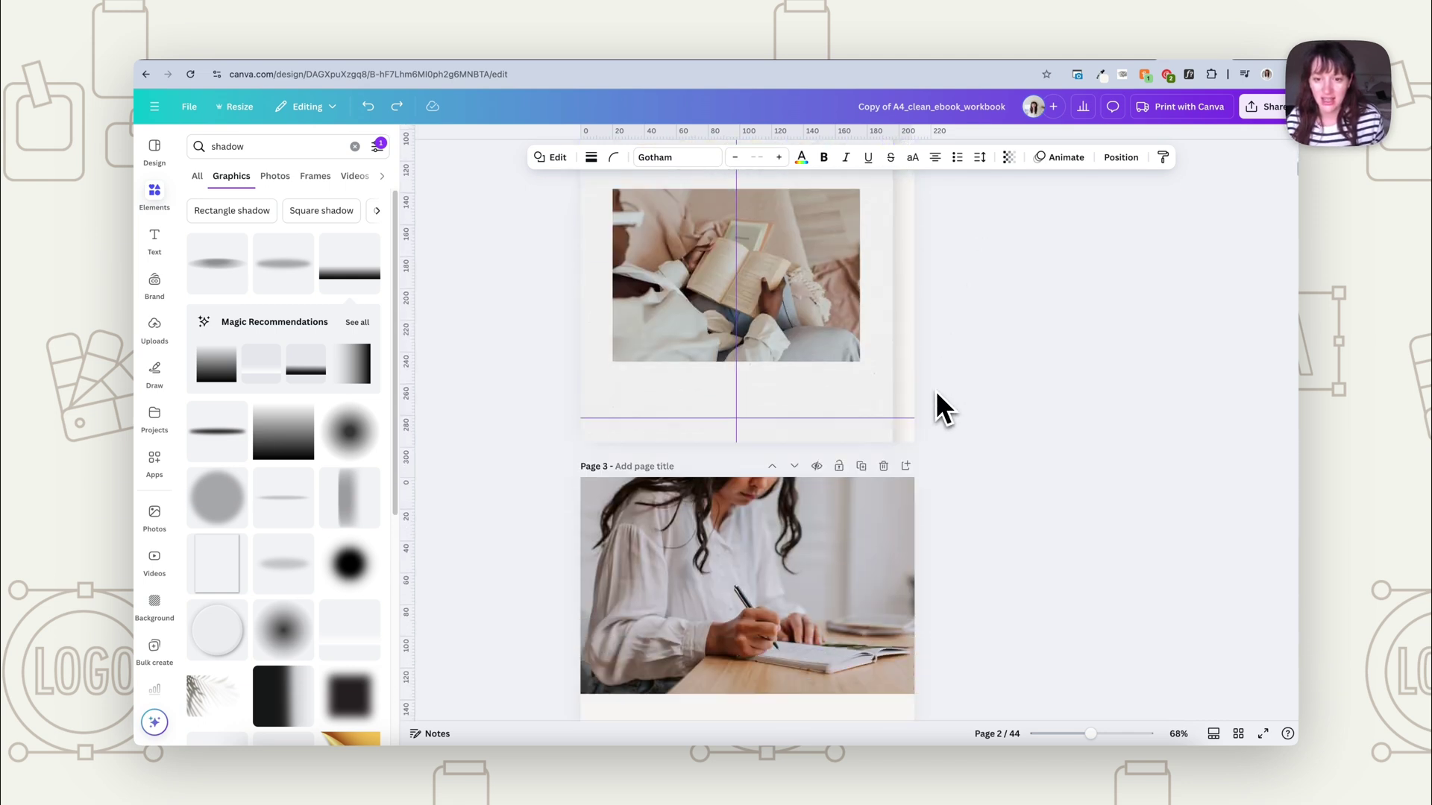
scroll(935, 391, down, 1)
scroll(935, 391, up, 3)
scroll(935, 391, down, 1)
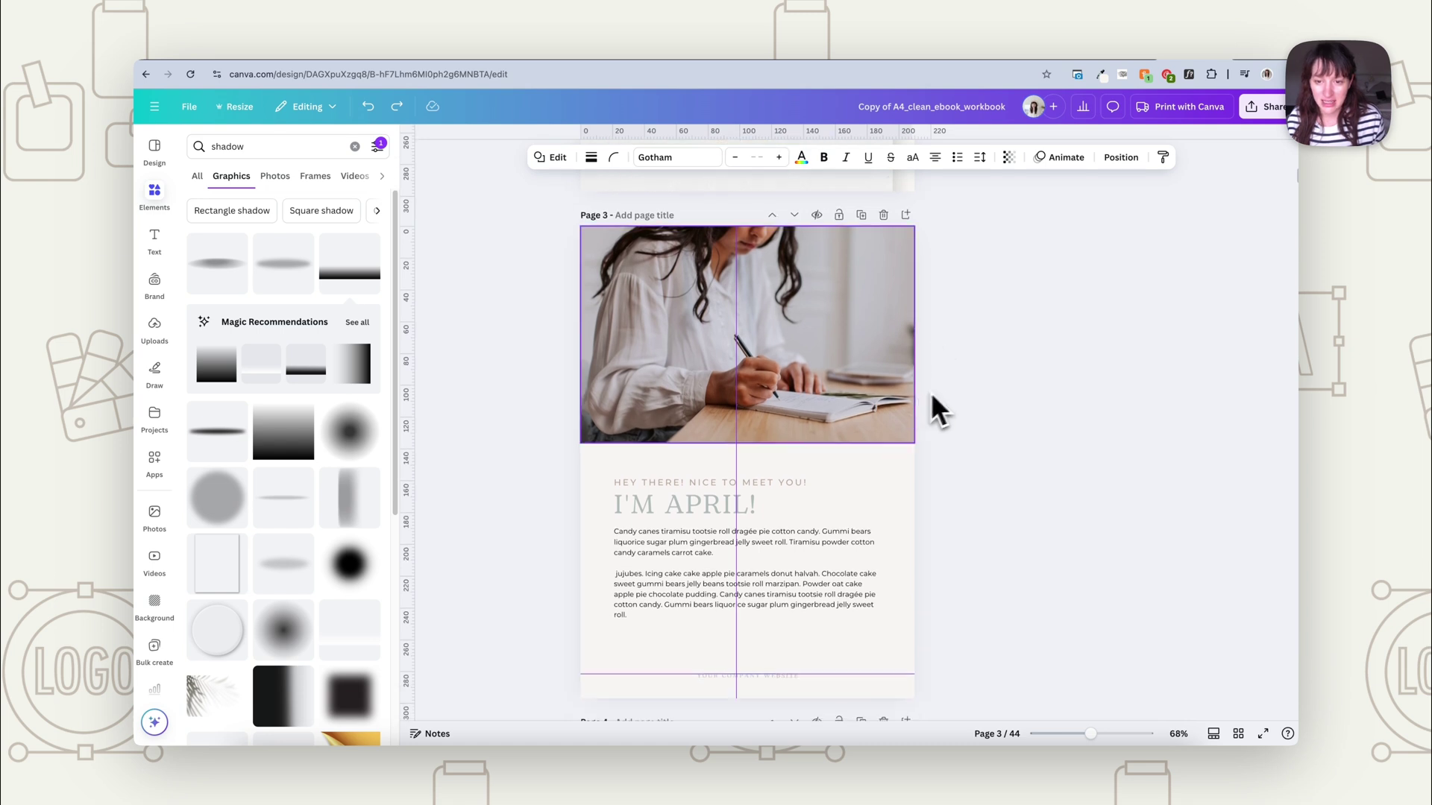
key(super+v)
Send the pasted tabs to back and narrow page 3's top photo to clear them
right_click(820, 399)
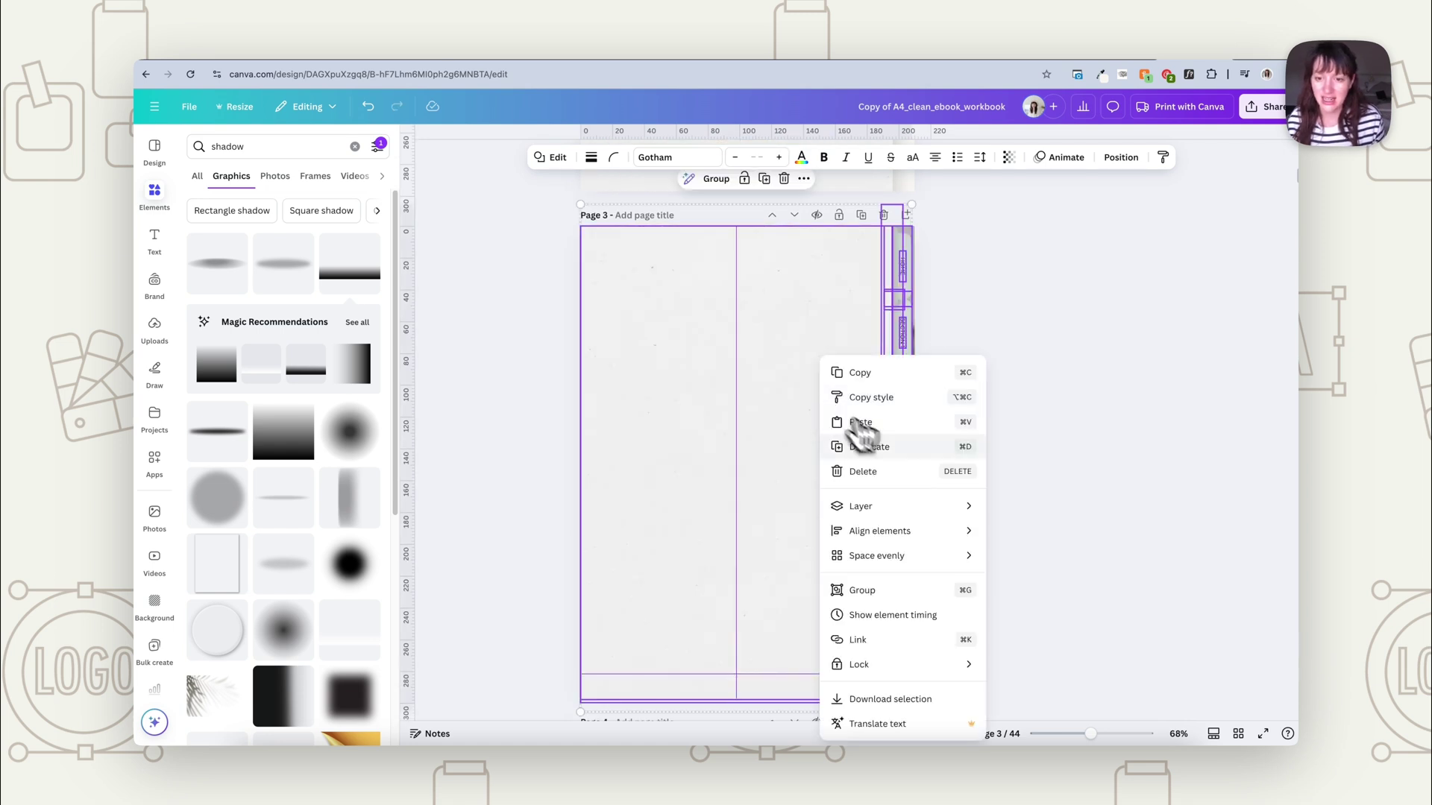
mouse_move(905, 515)
click(1029, 589)
click(991, 544)
click(882, 403)
drag(916, 334, 891, 334)
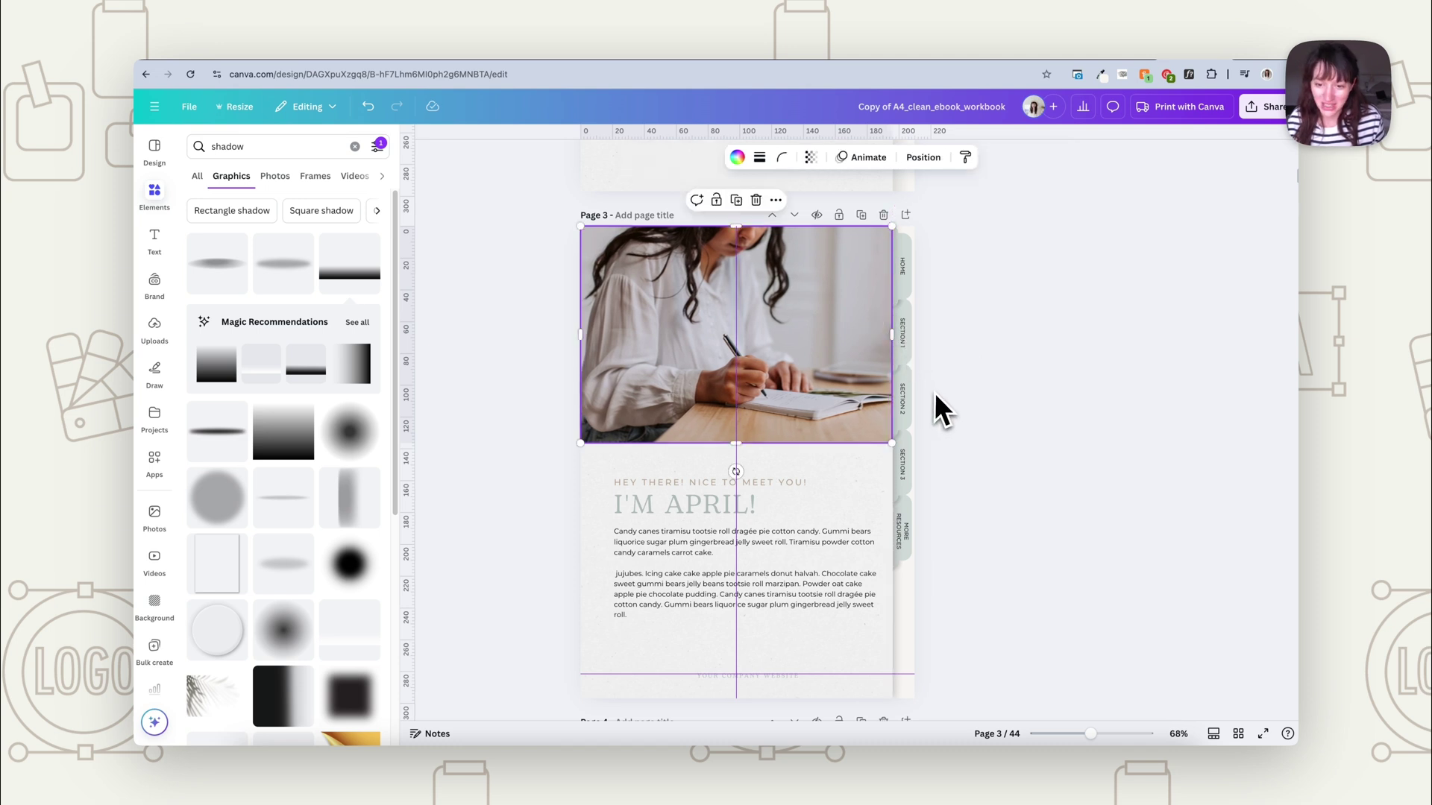
Nudge page 3's greeting, body and footer text into place, narrowing the body paragraph clear of the tabs
scroll(932, 414, down, 2)
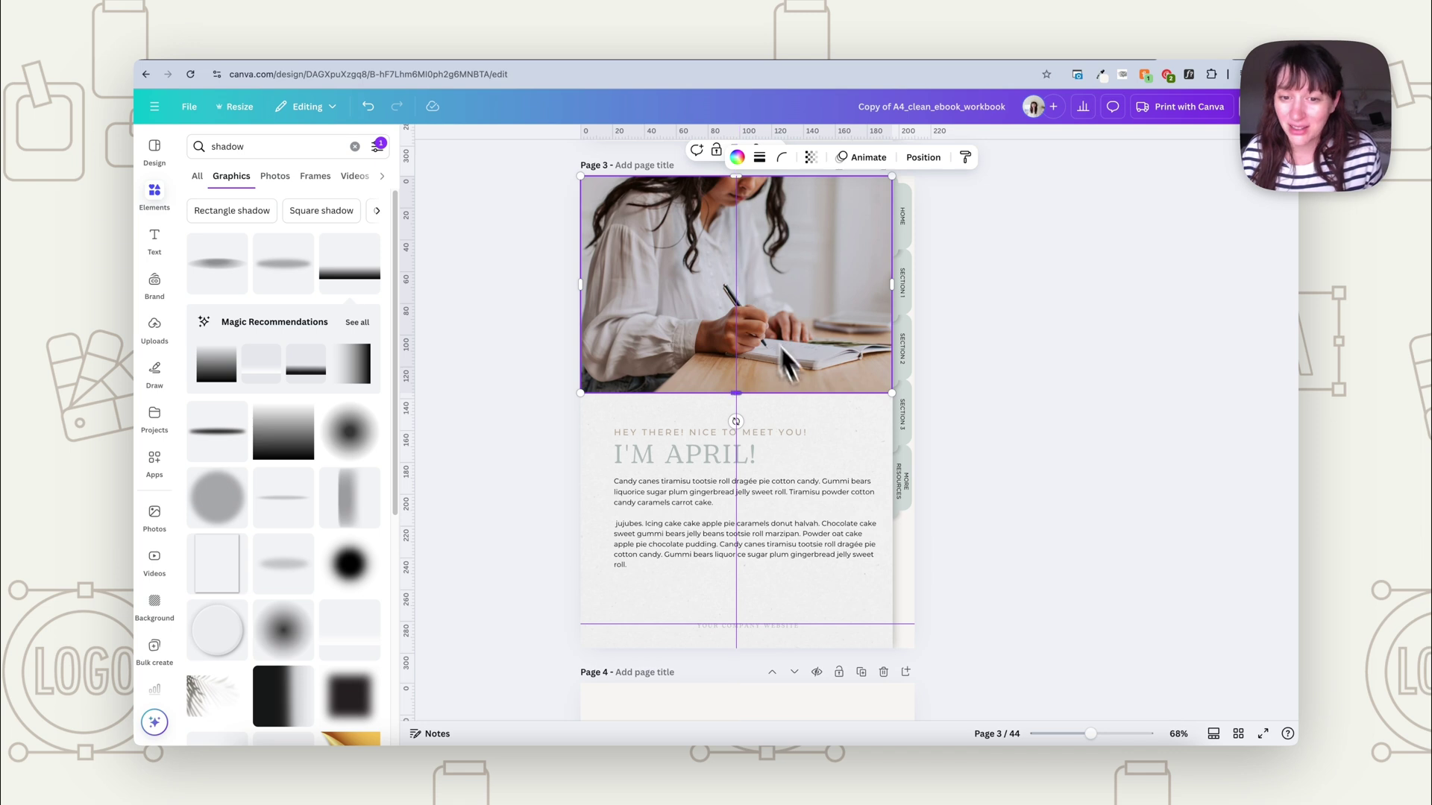
click(785, 434)
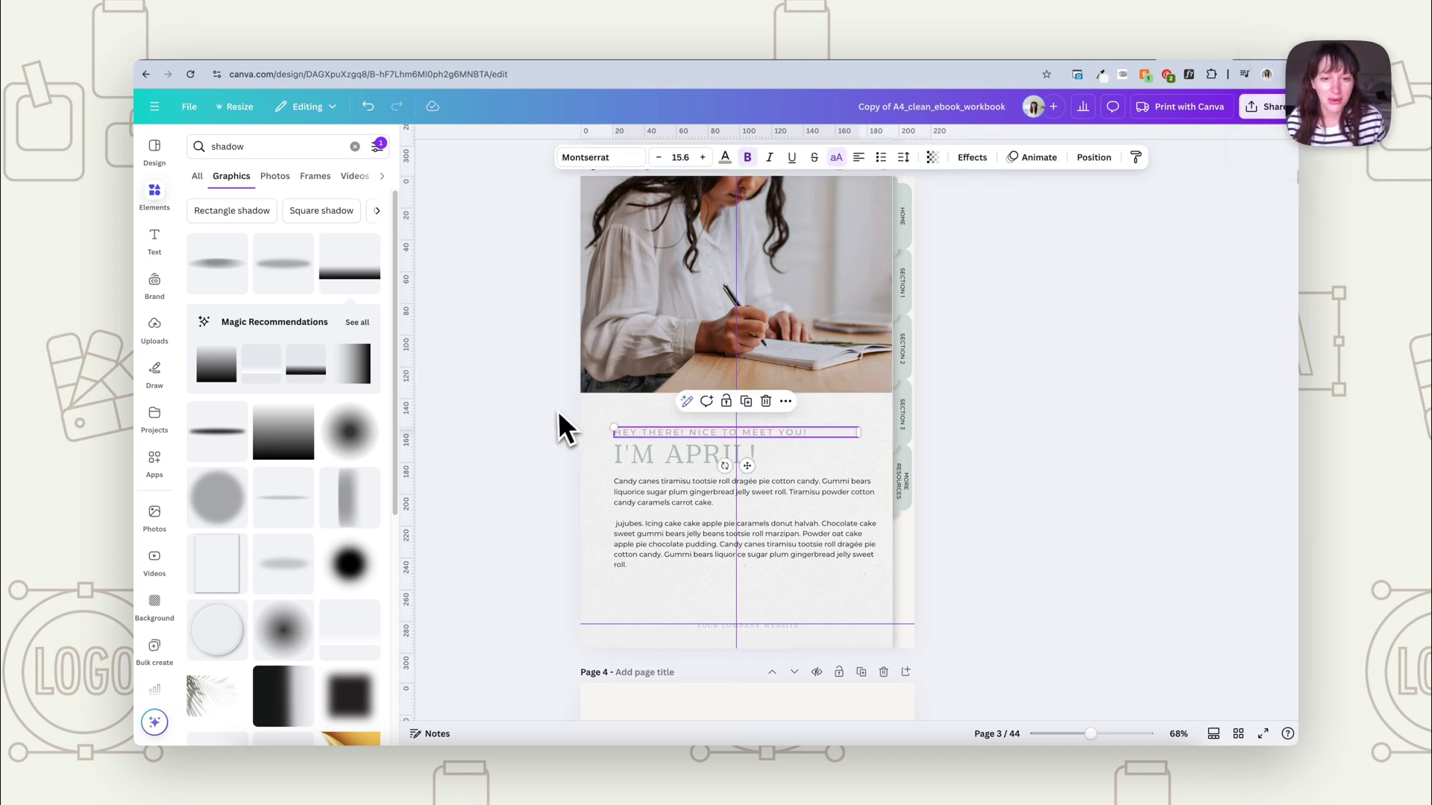
drag(782, 431, 783, 432)
click(678, 456)
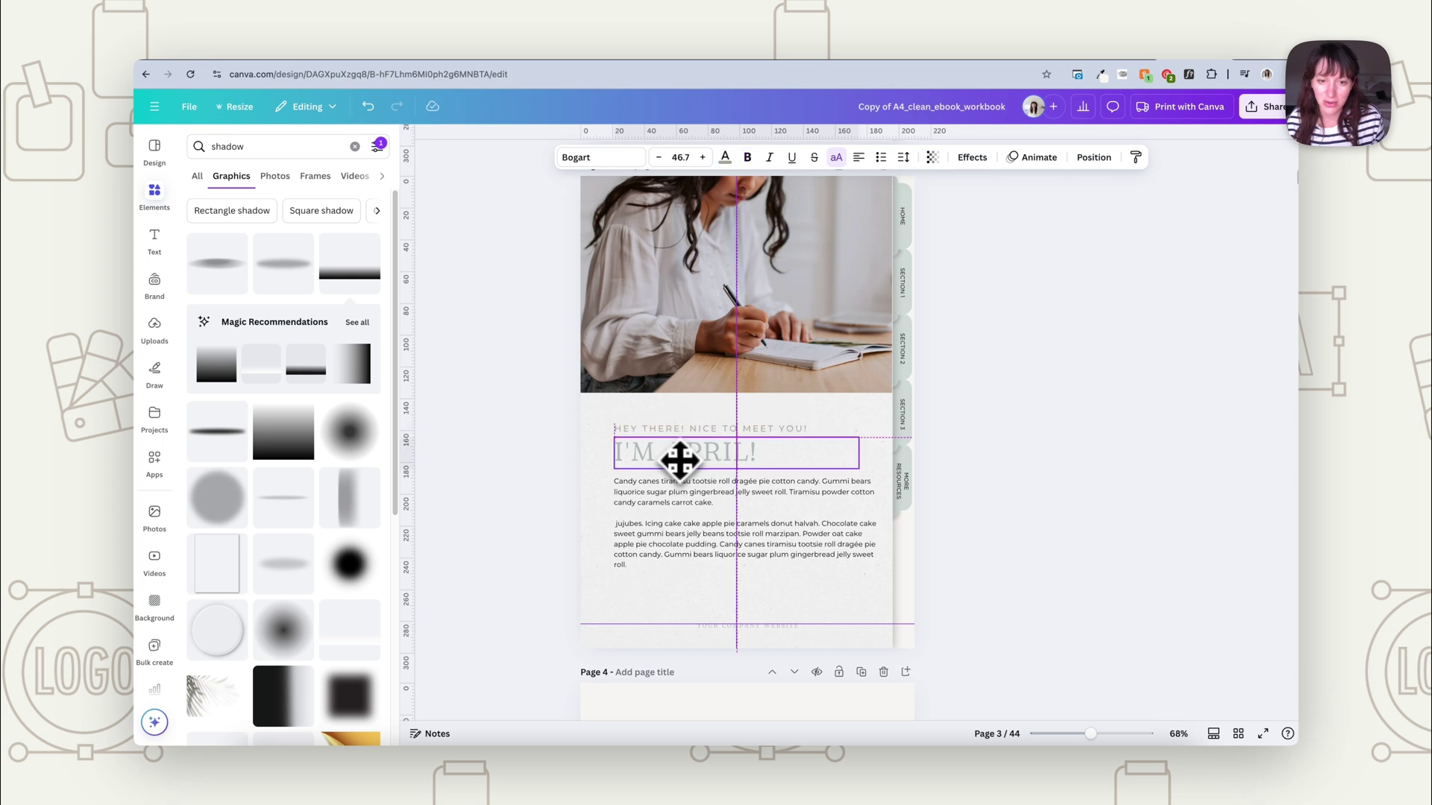
click(686, 503)
drag(686, 503, 684, 501)
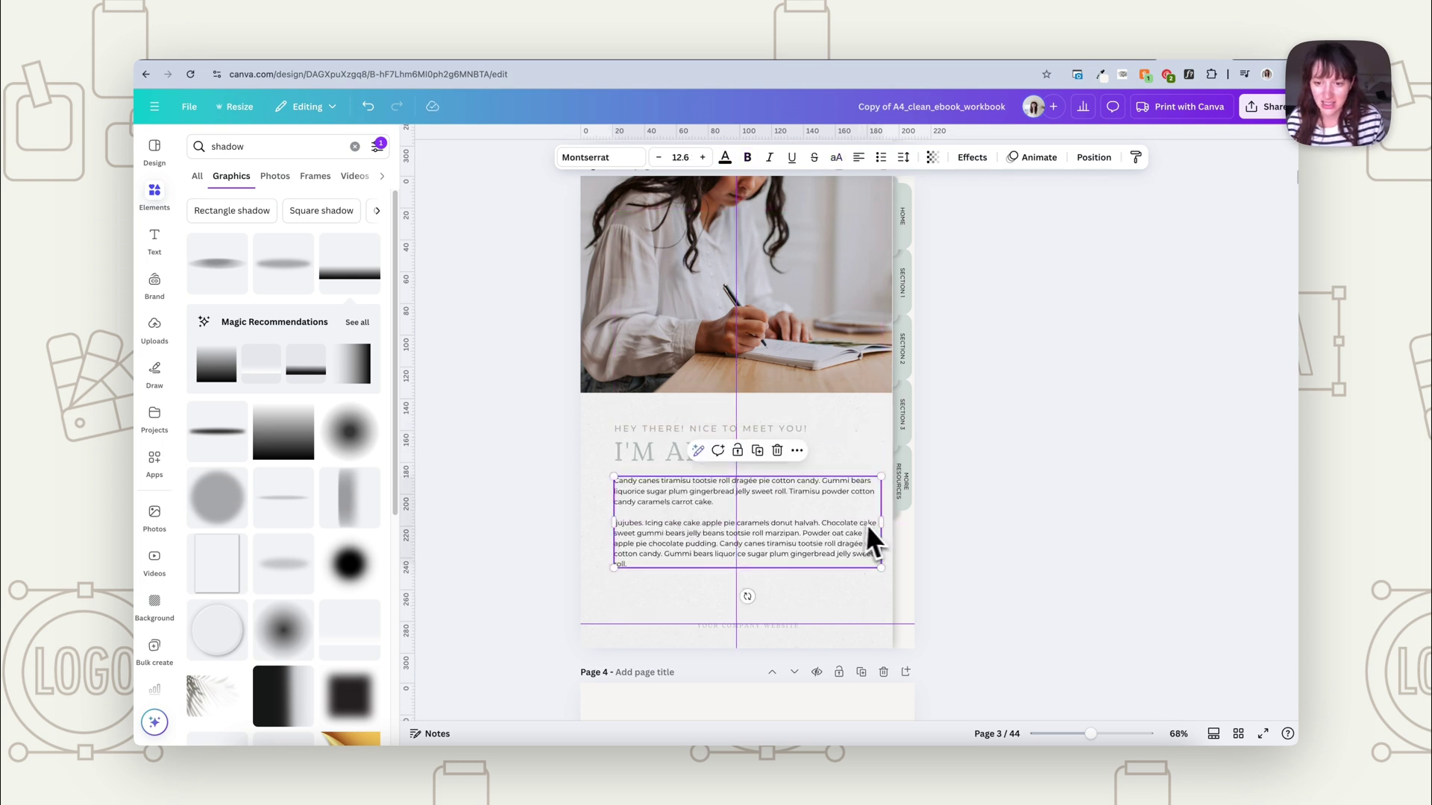
drag(883, 524, 864, 523)
click(937, 575)
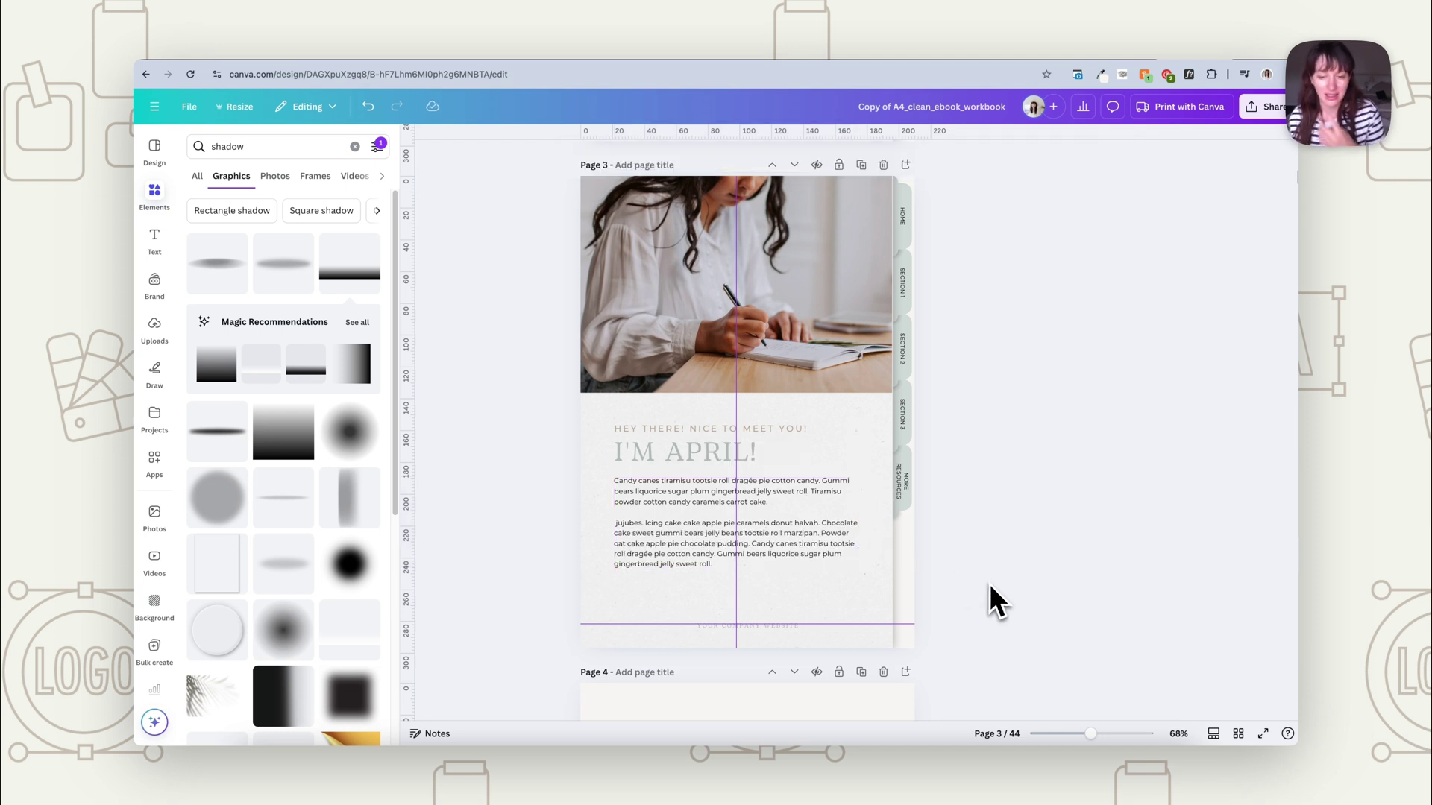
click(773, 627)
drag(773, 629, 761, 632)
Add two vertical guides at page 3's left and right margins
click(939, 587)
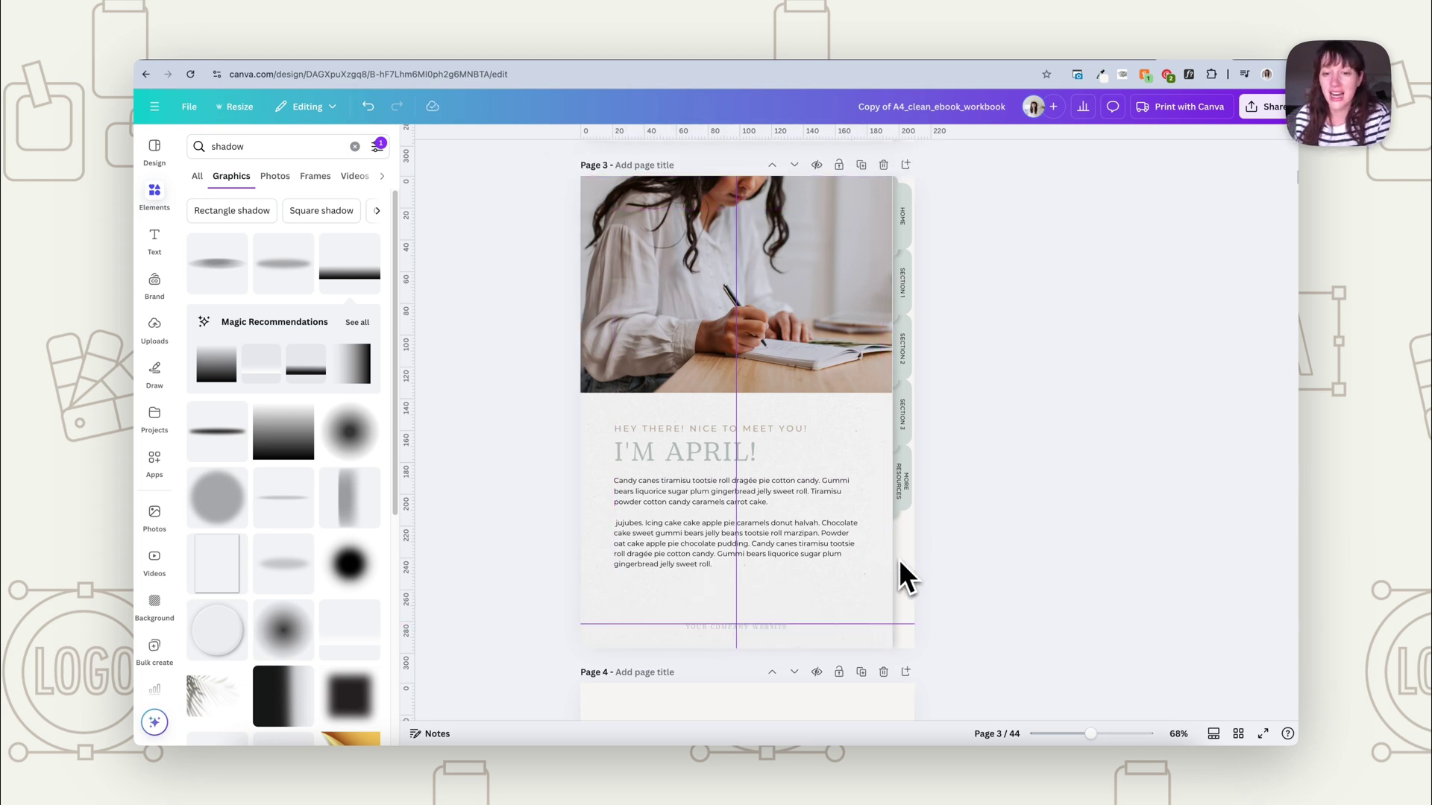
drag(409, 495, 613, 530)
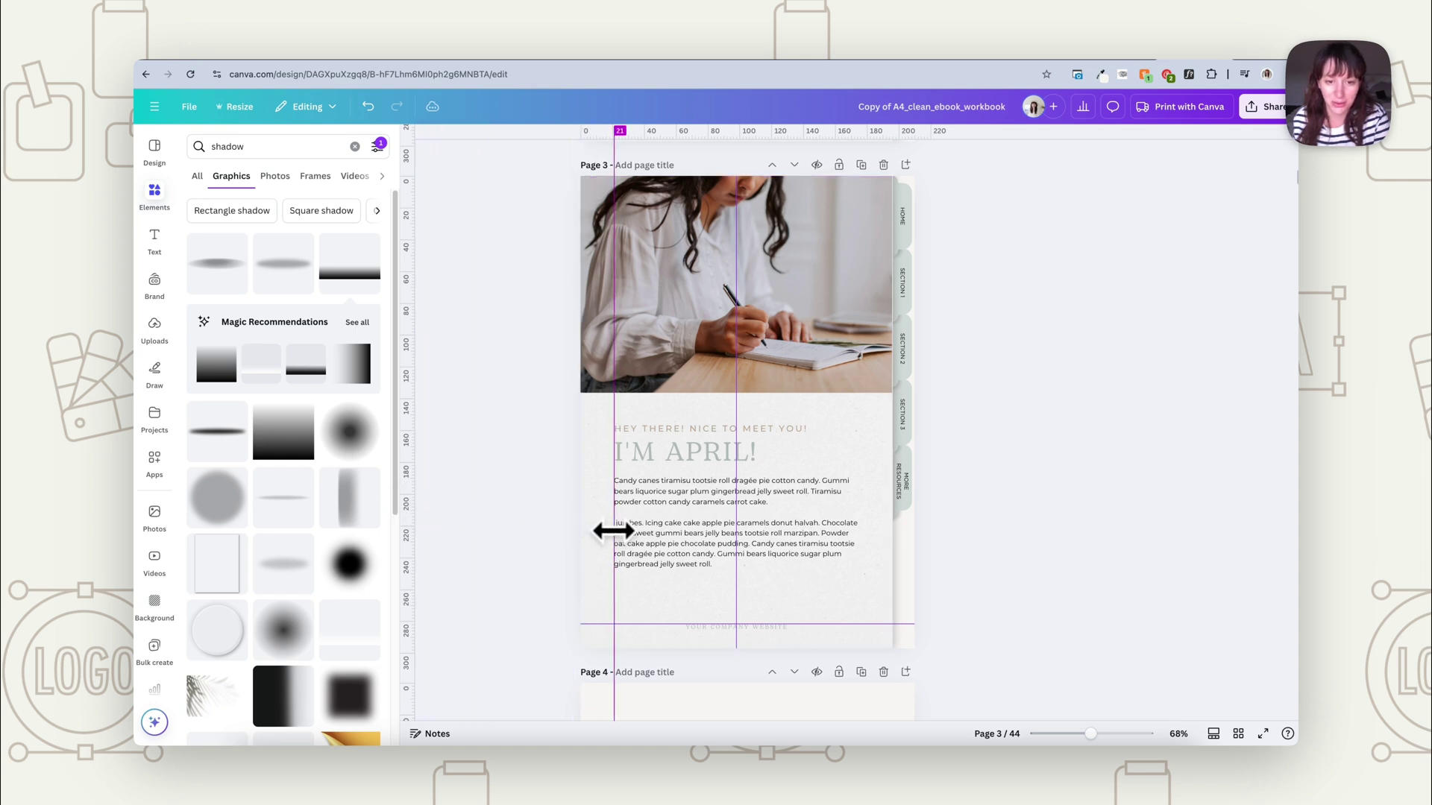
drag(406, 544, 857, 549)
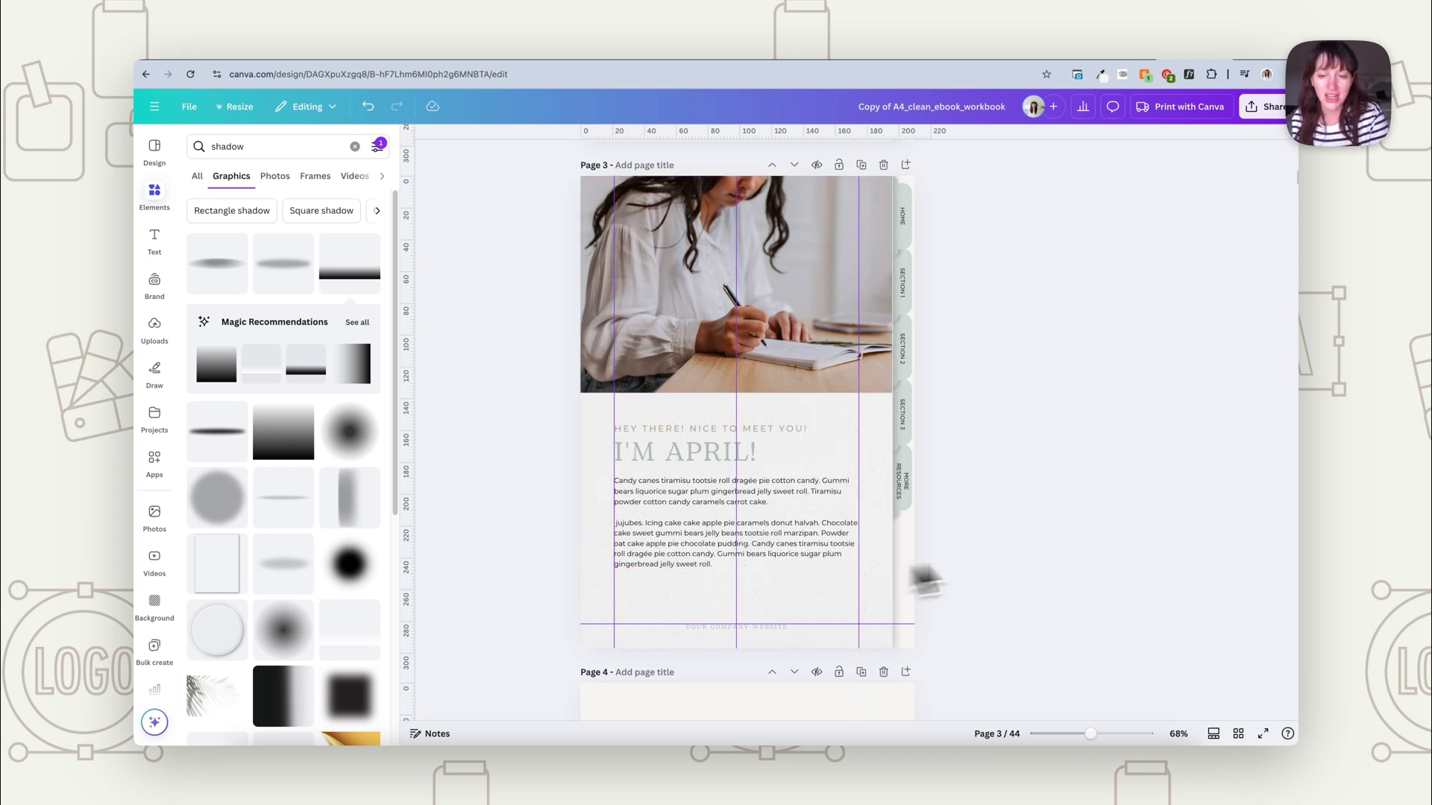
Paste the side index tabs onto the page 13 worksheet and send them to back
click(899, 282)
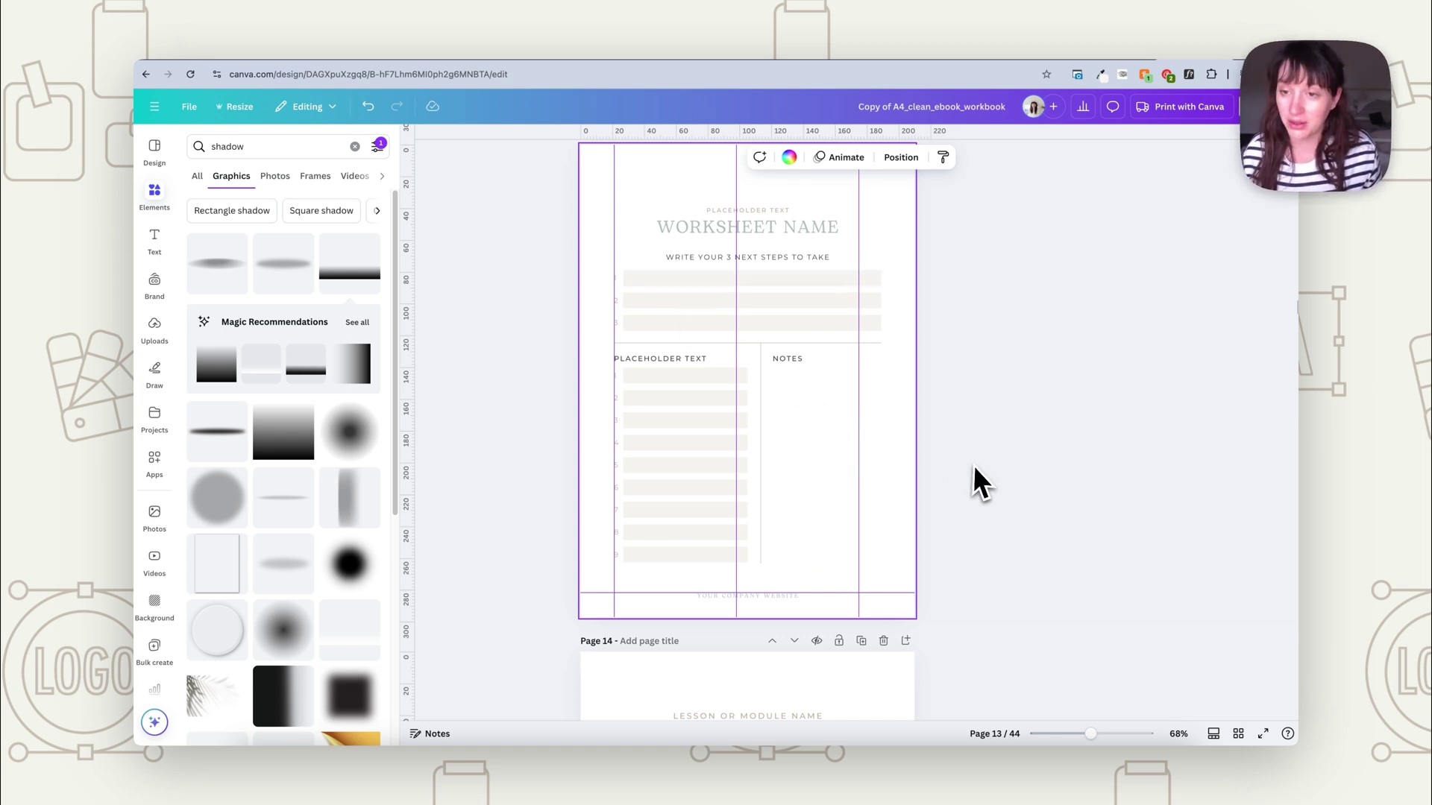
key(ctrl+v)
right_click(850, 384)
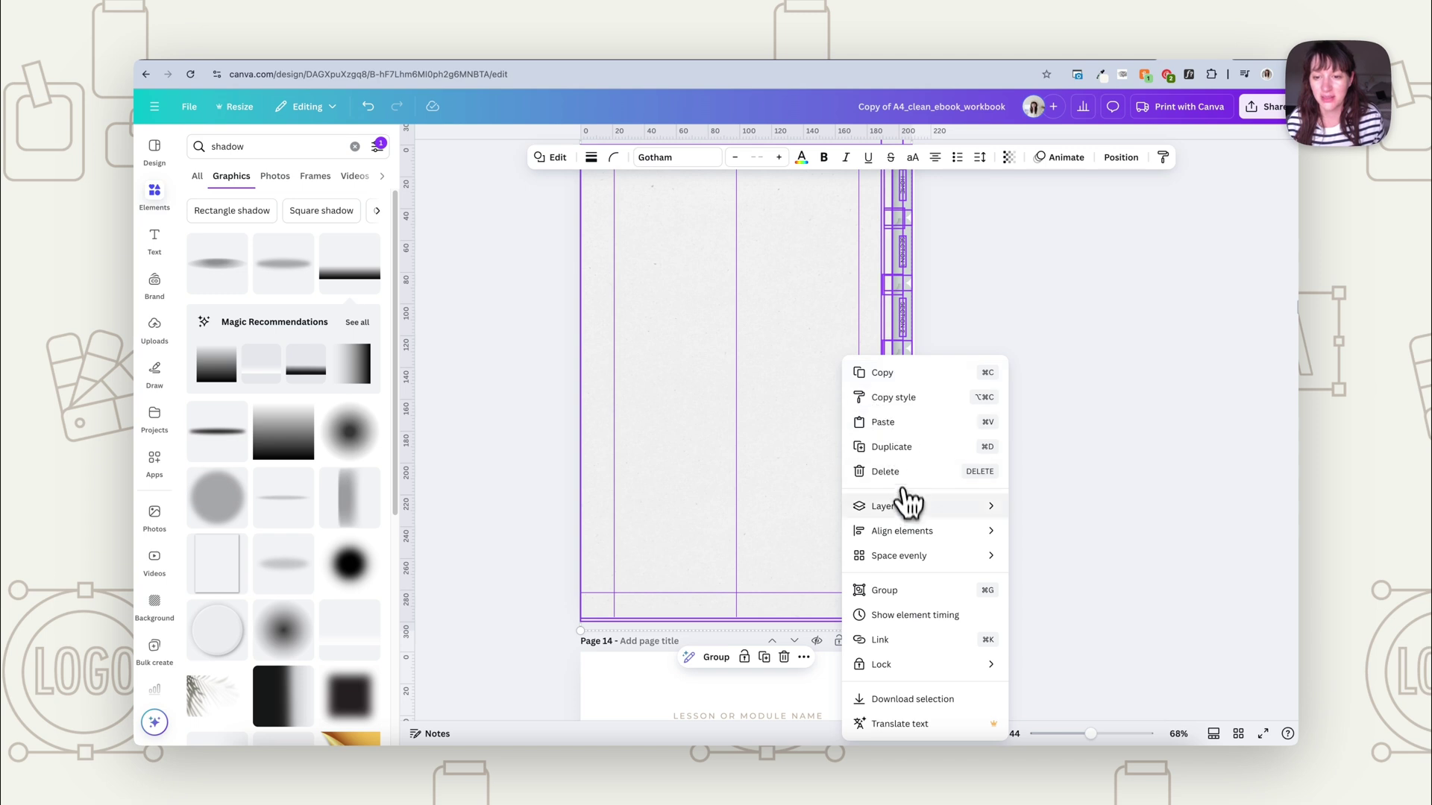
click(1063, 579)
click(1006, 477)
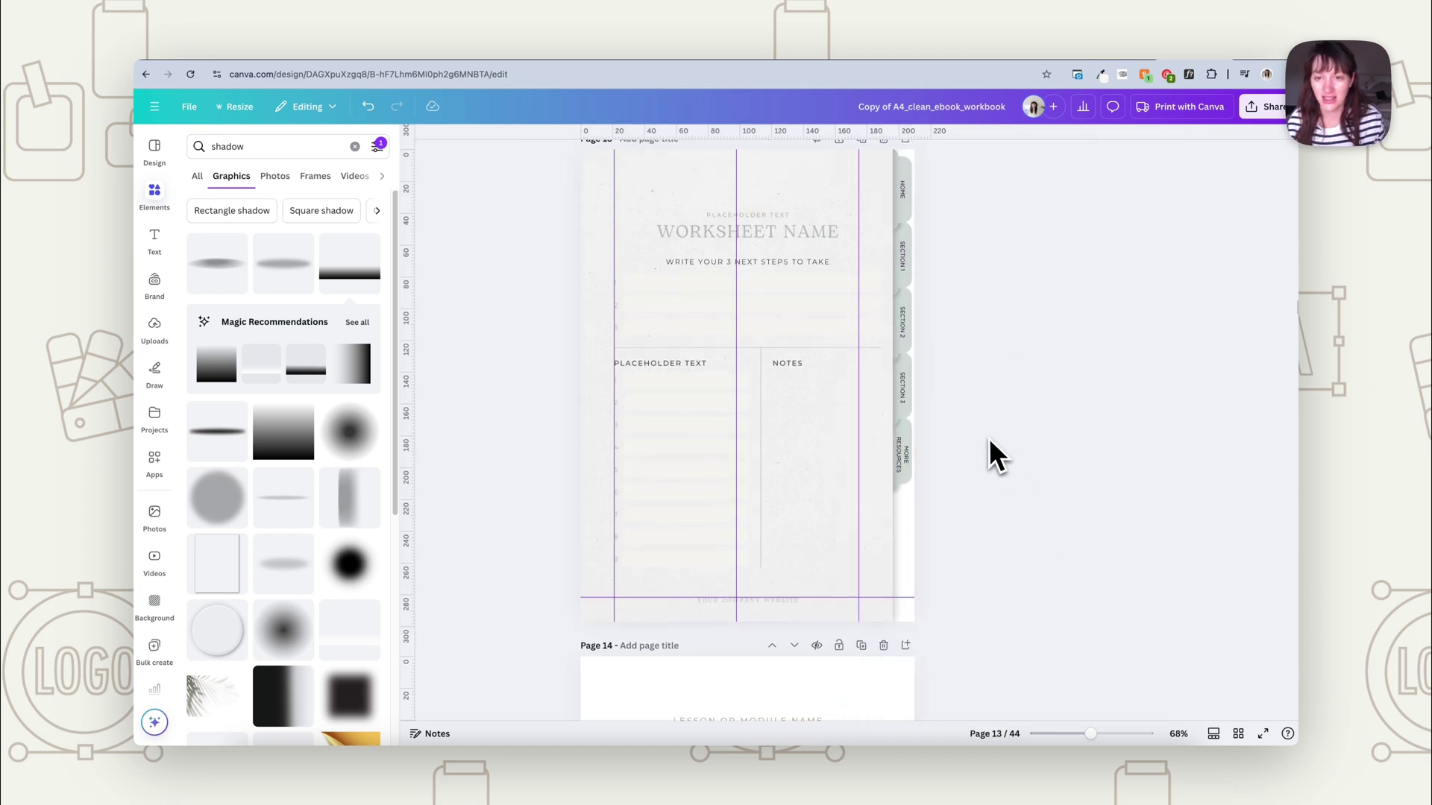
Select the first two next-steps writing lines on page 13
scroll(985, 437, up, 1)
click(813, 299)
shift+click(816, 323)
Fill the three next-steps lines with beige
shift+click(821, 344)
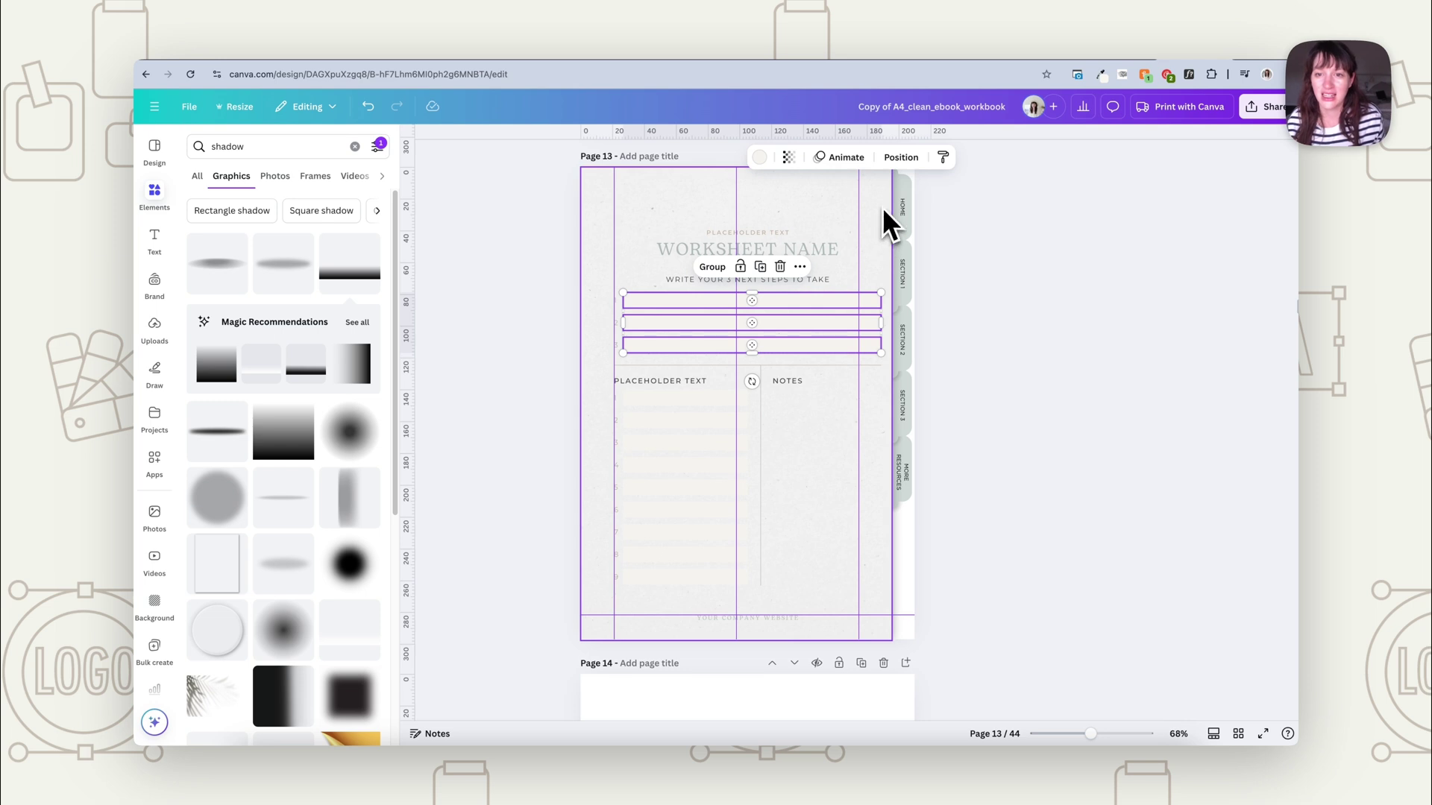
click(759, 156)
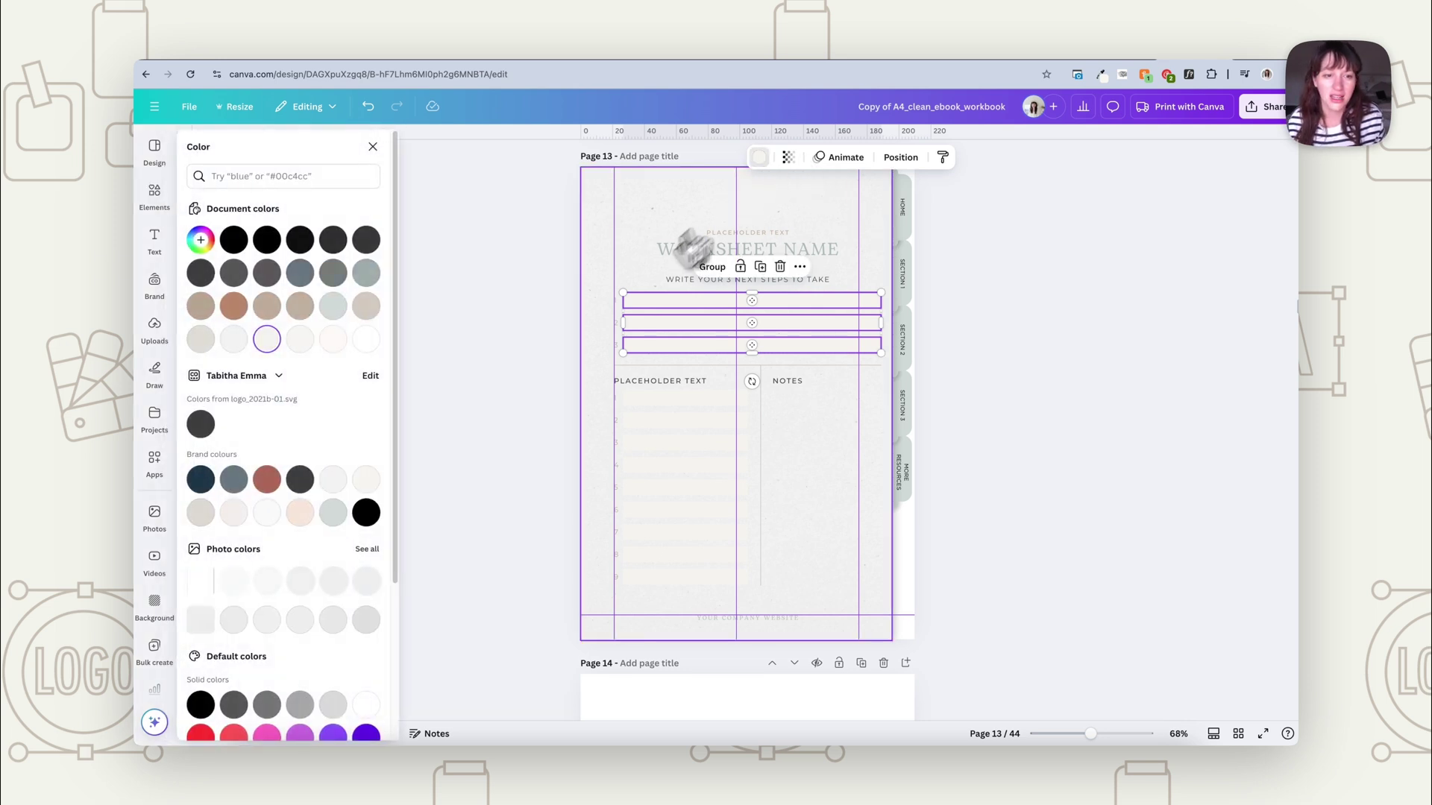
click(305, 275)
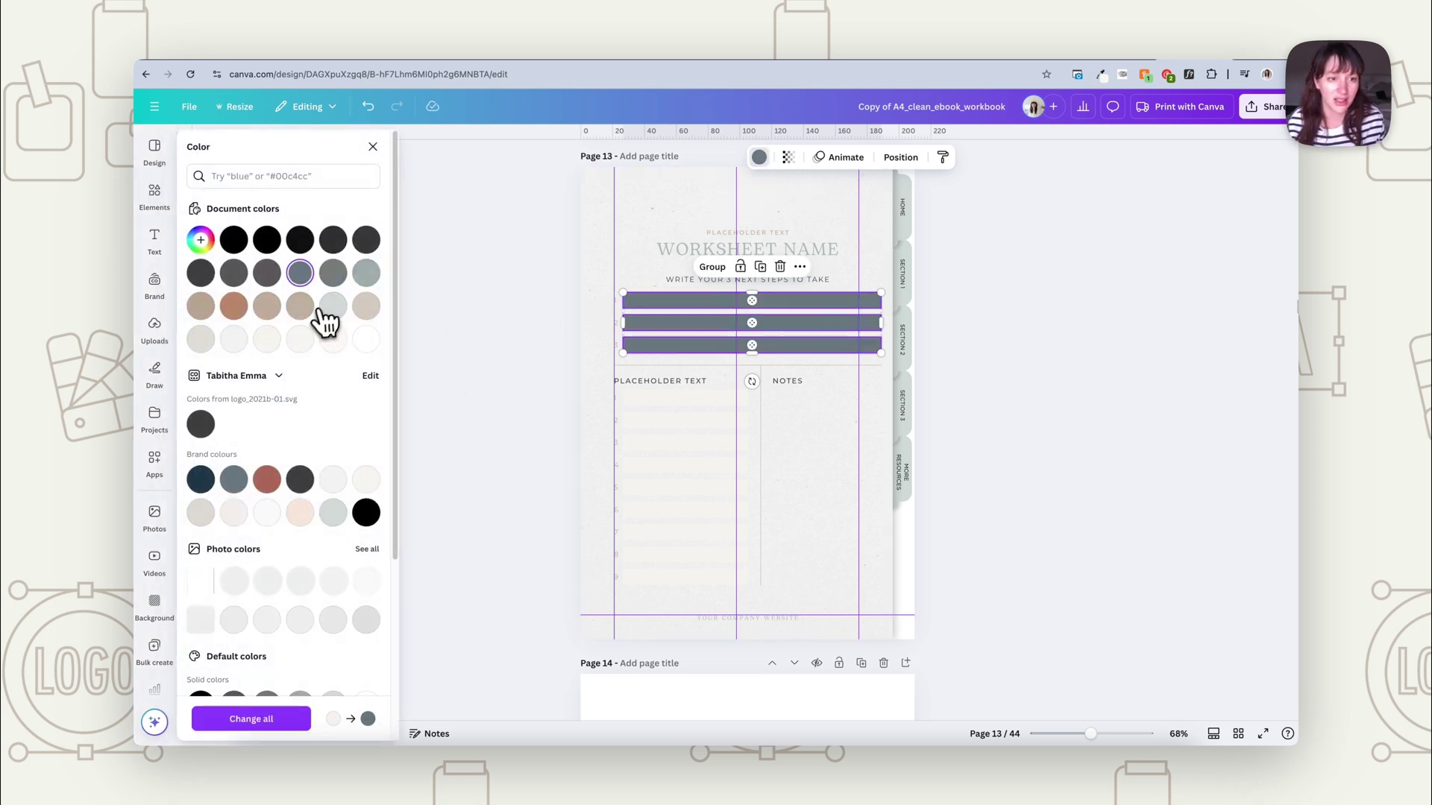
click(366, 307)
Fill the eight writing lines under PLACEHOLDER TEXT with beige and reselect two next-steps lines
click(678, 422)
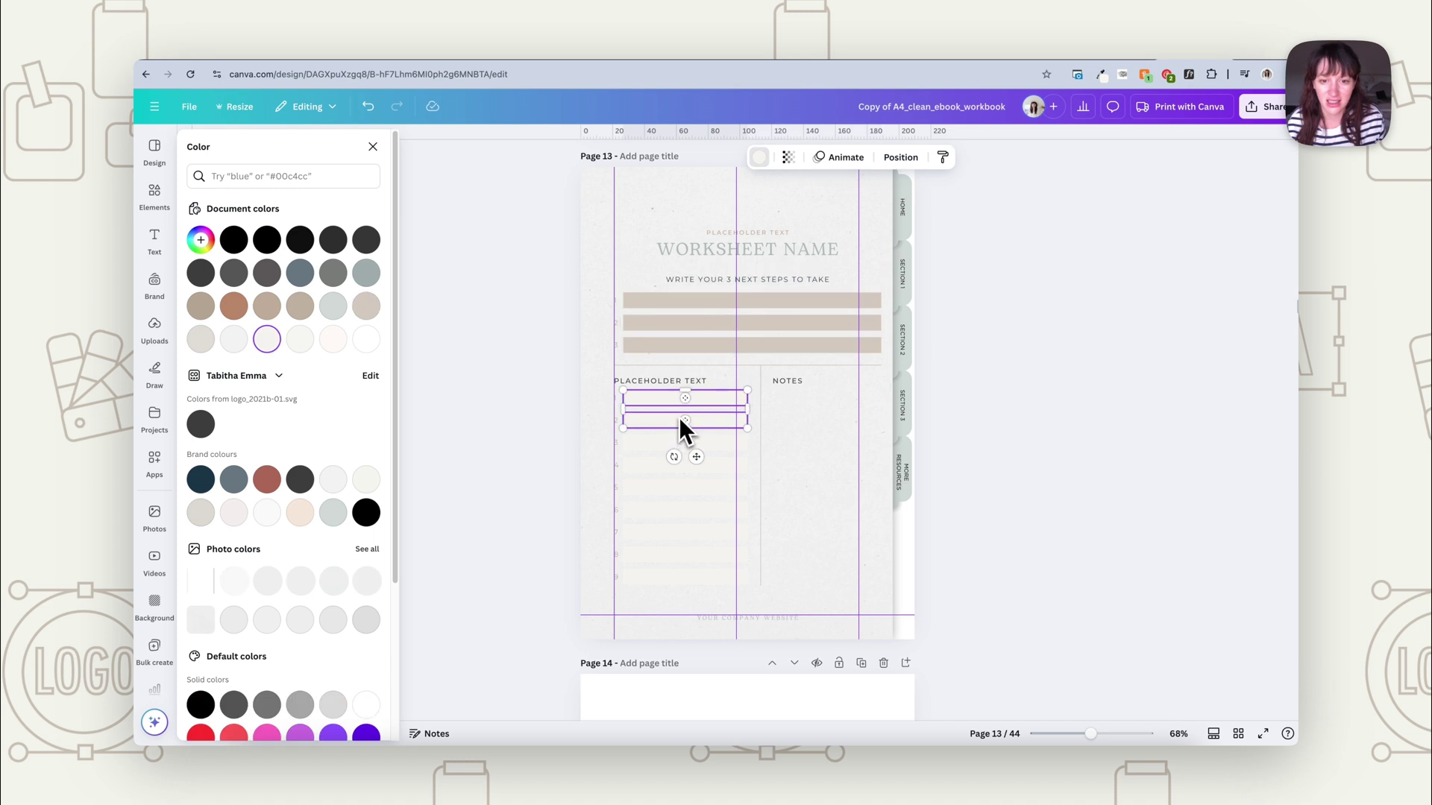
click(659, 457)
shift+click(657, 463)
shift+click(659, 487)
shift+click(662, 509)
shift+click(665, 533)
shift+click(663, 555)
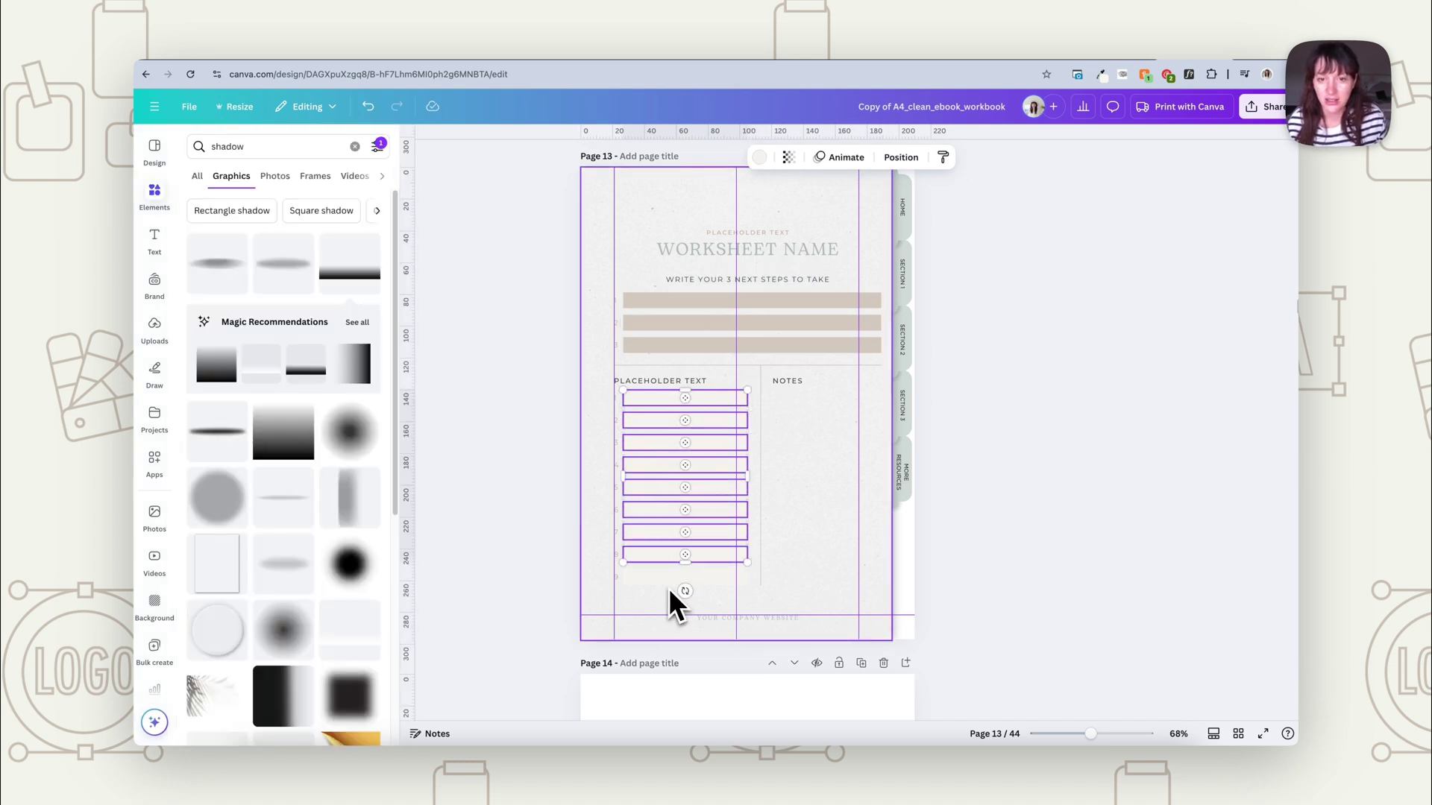
shift+click(668, 589)
click(759, 156)
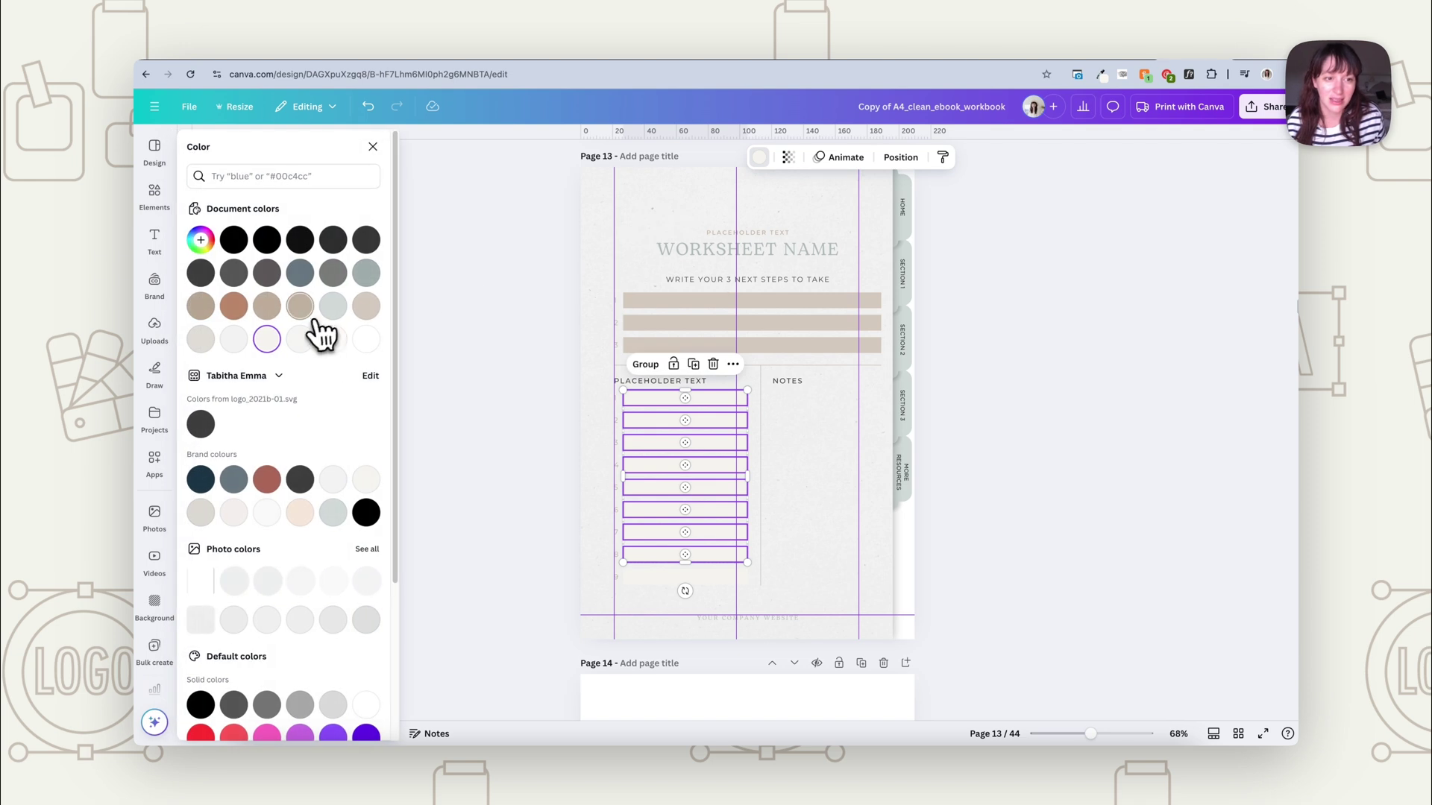
click(366, 306)
click(1003, 486)
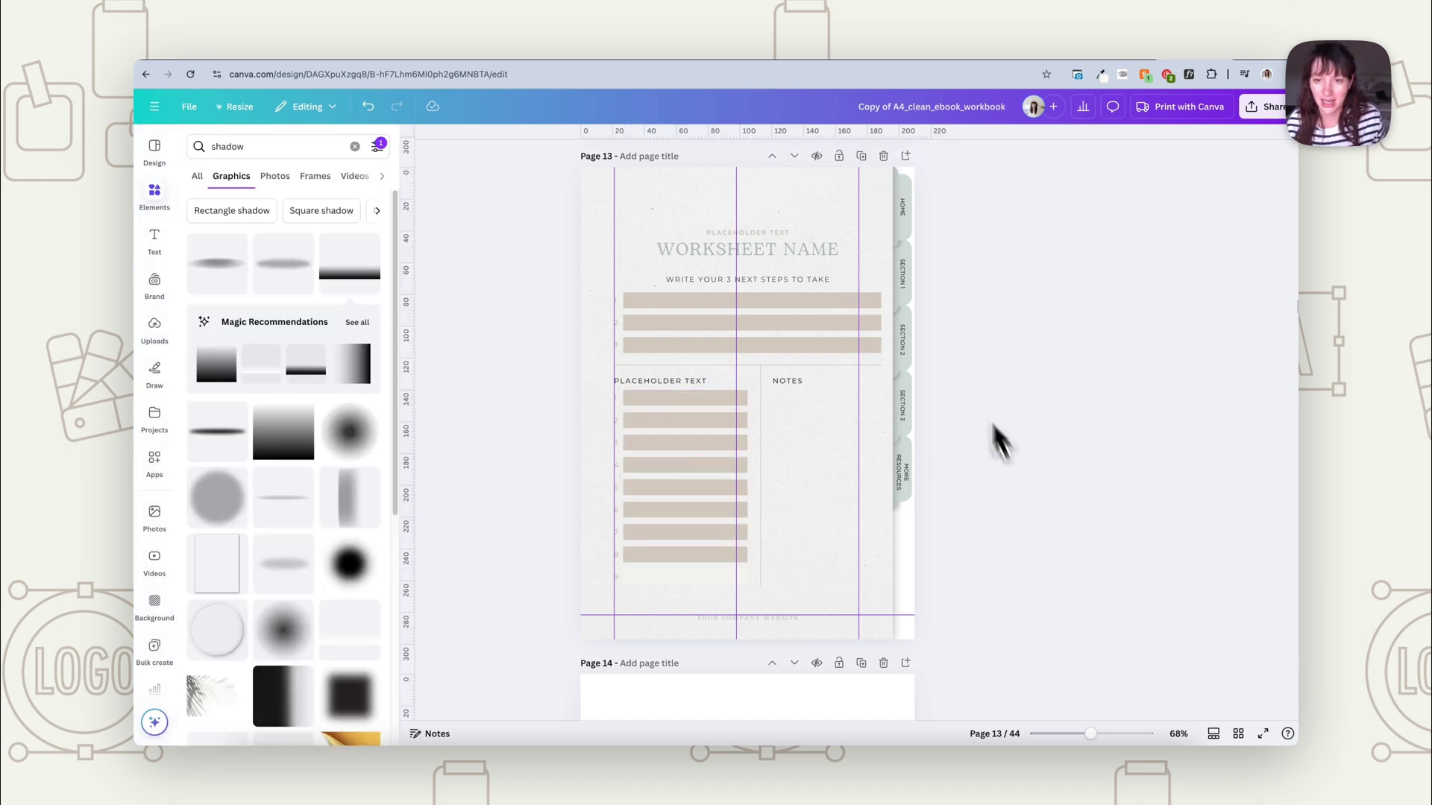
click(836, 302)
shift+click(844, 325)
Narrow the three next-steps lines and the divider line to the right margin
shift+click(850, 344)
drag(878, 325, 858, 325)
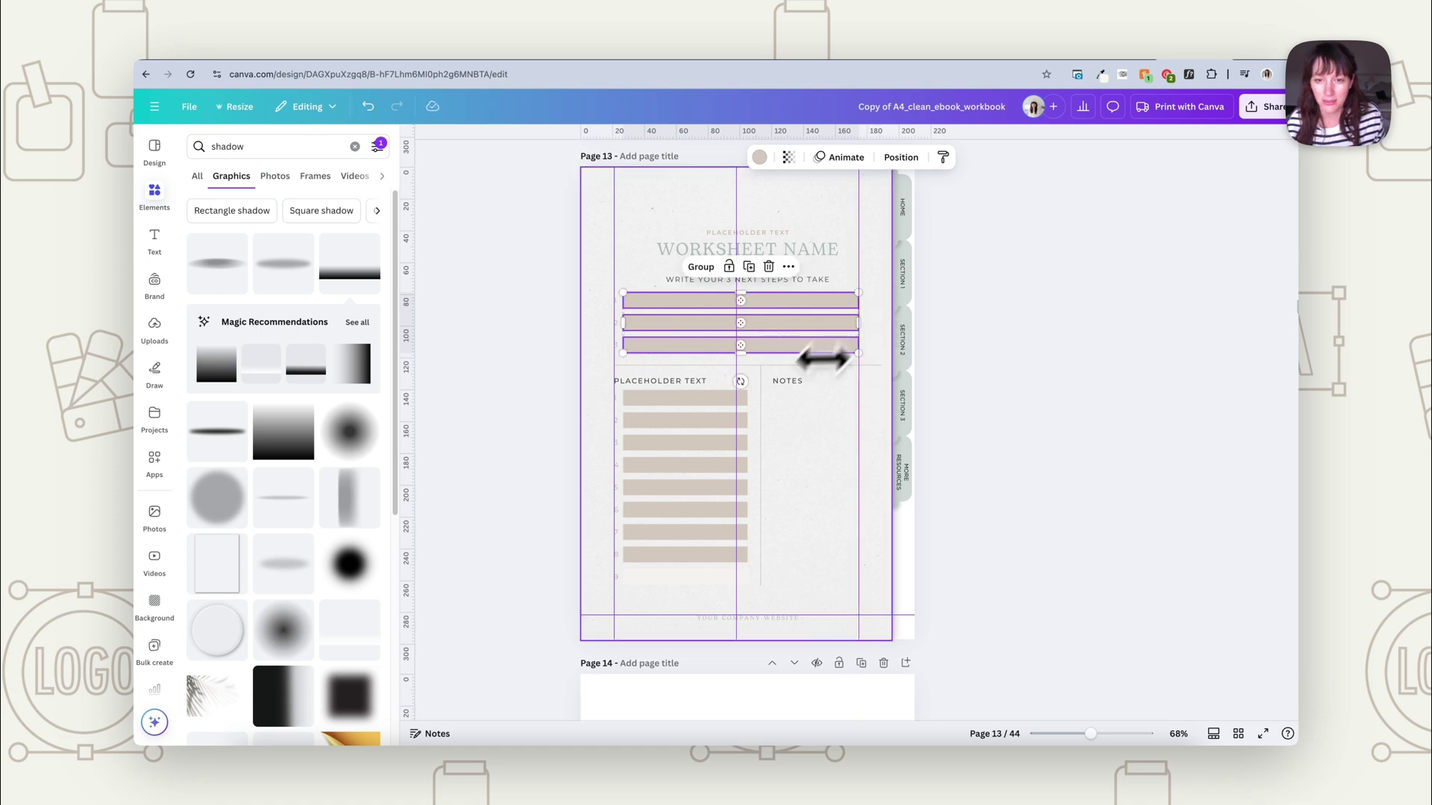
click(870, 368)
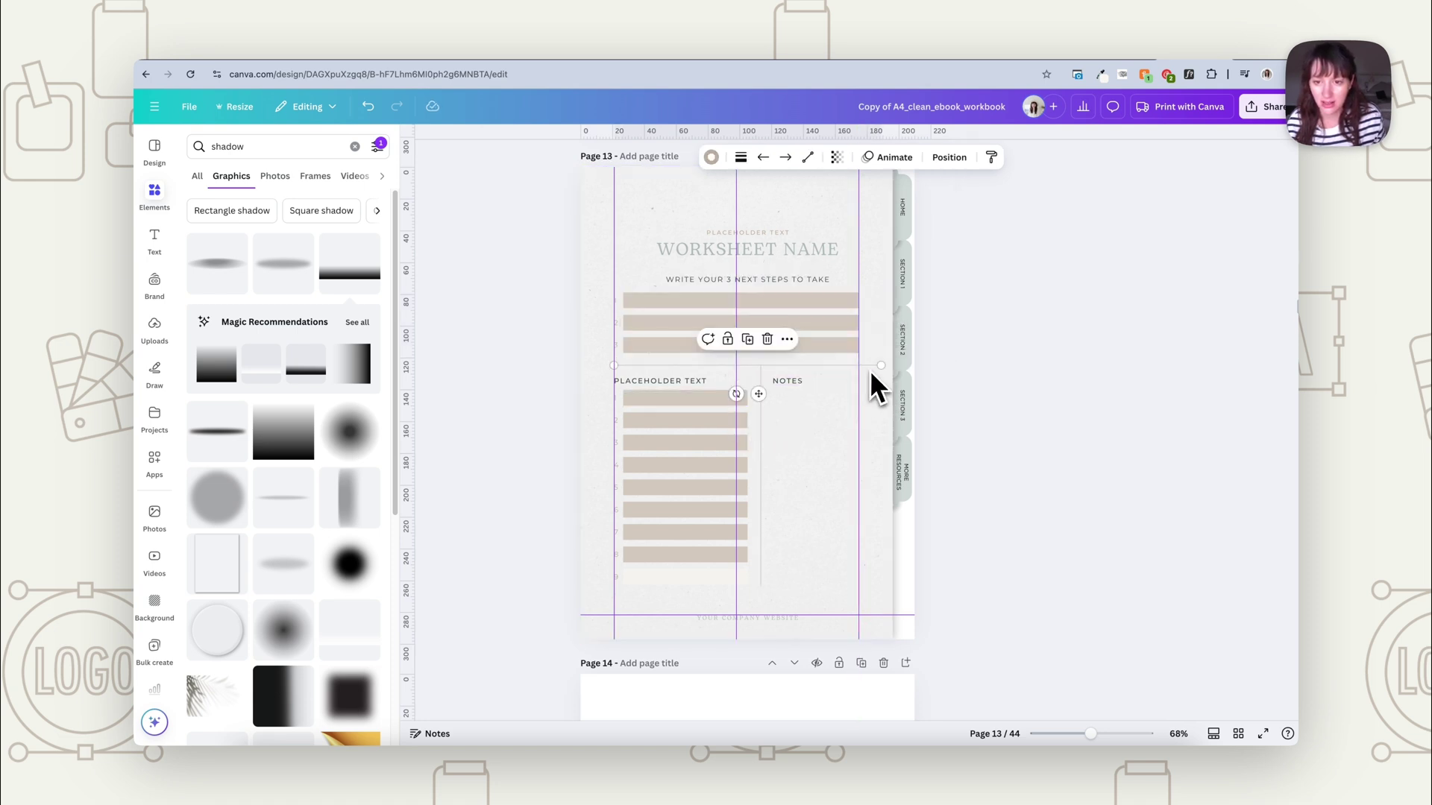
drag(879, 365, 855, 365)
click(969, 458)
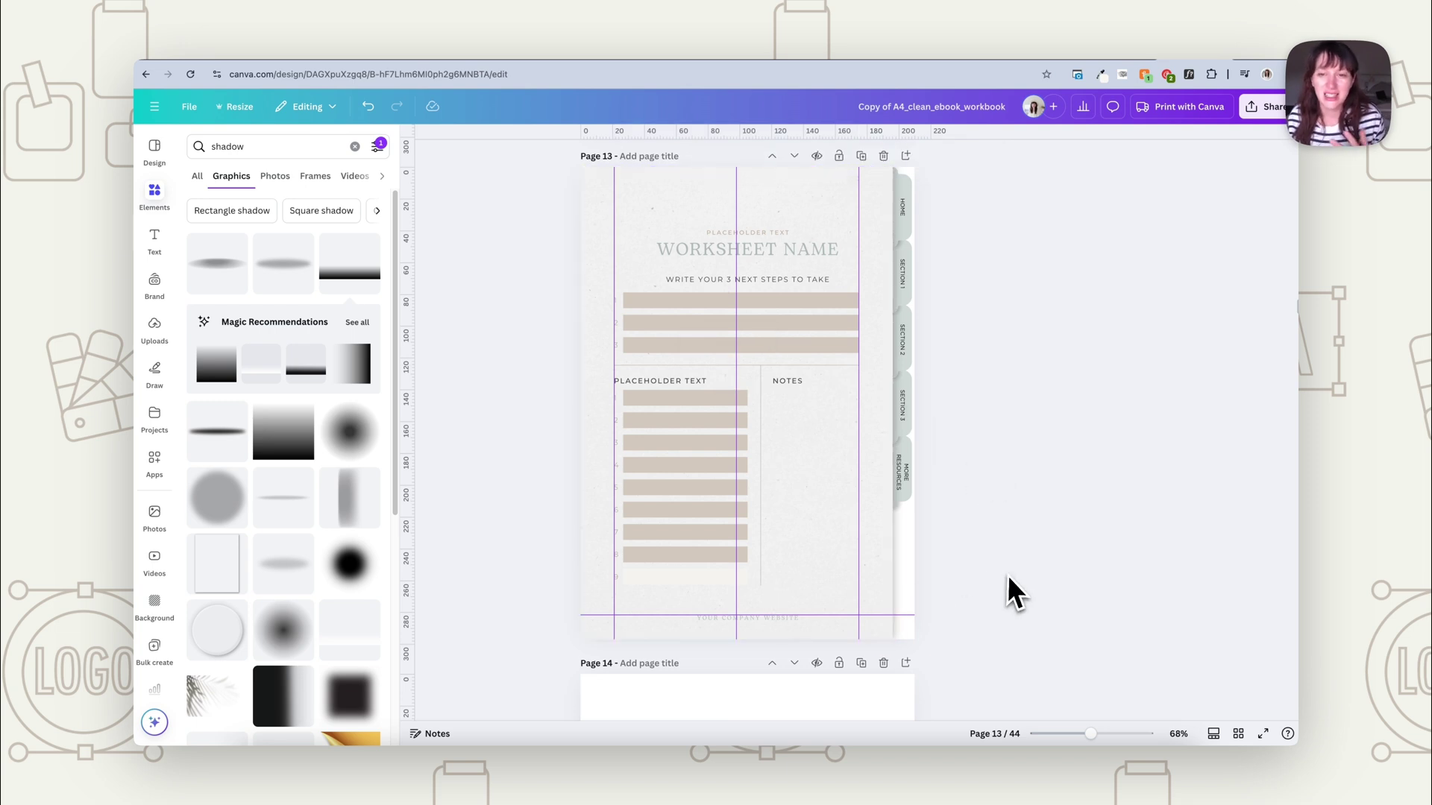
Centre the placeholder text line directly above the WORKSHEET NAME heading
click(766, 250)
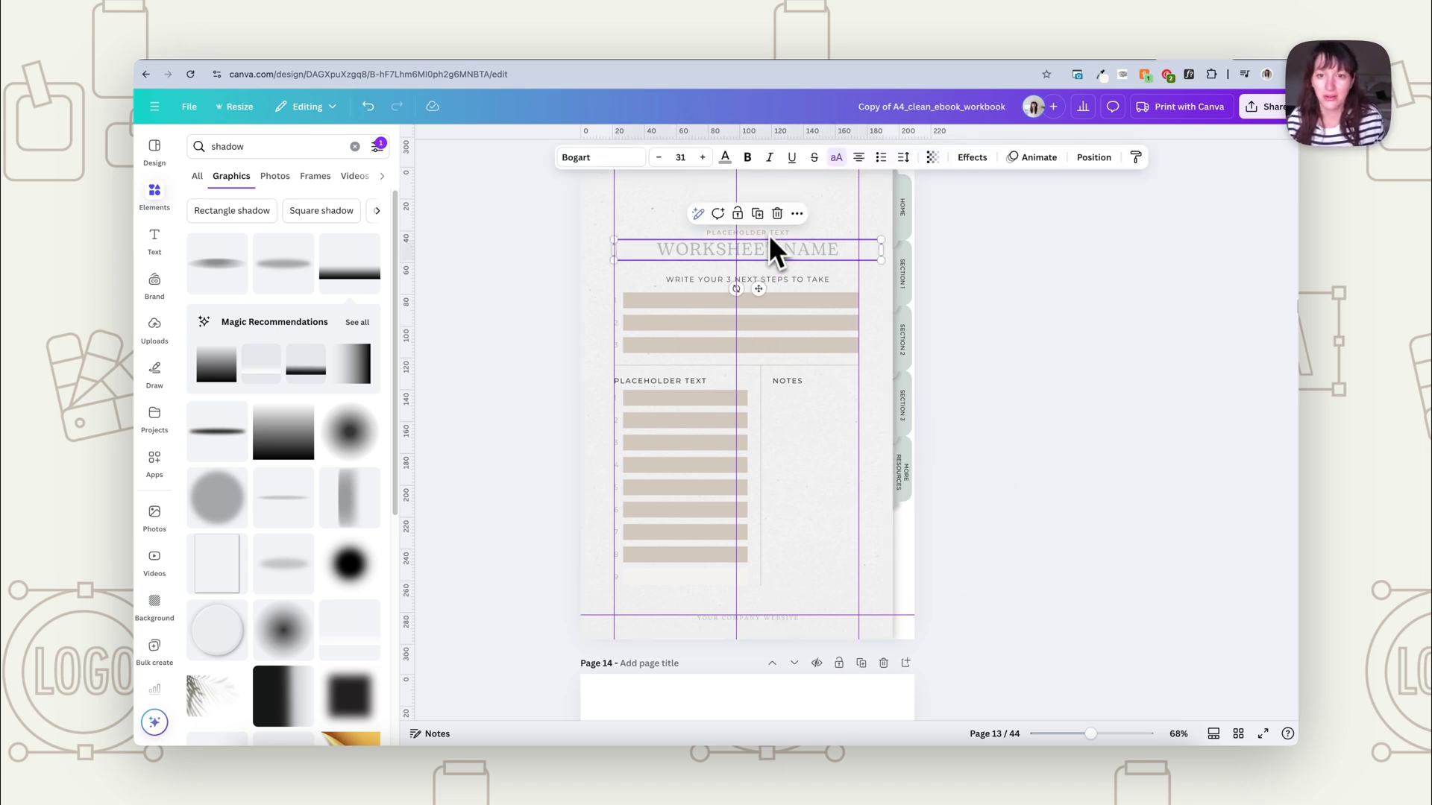
drag(780, 252, 770, 240)
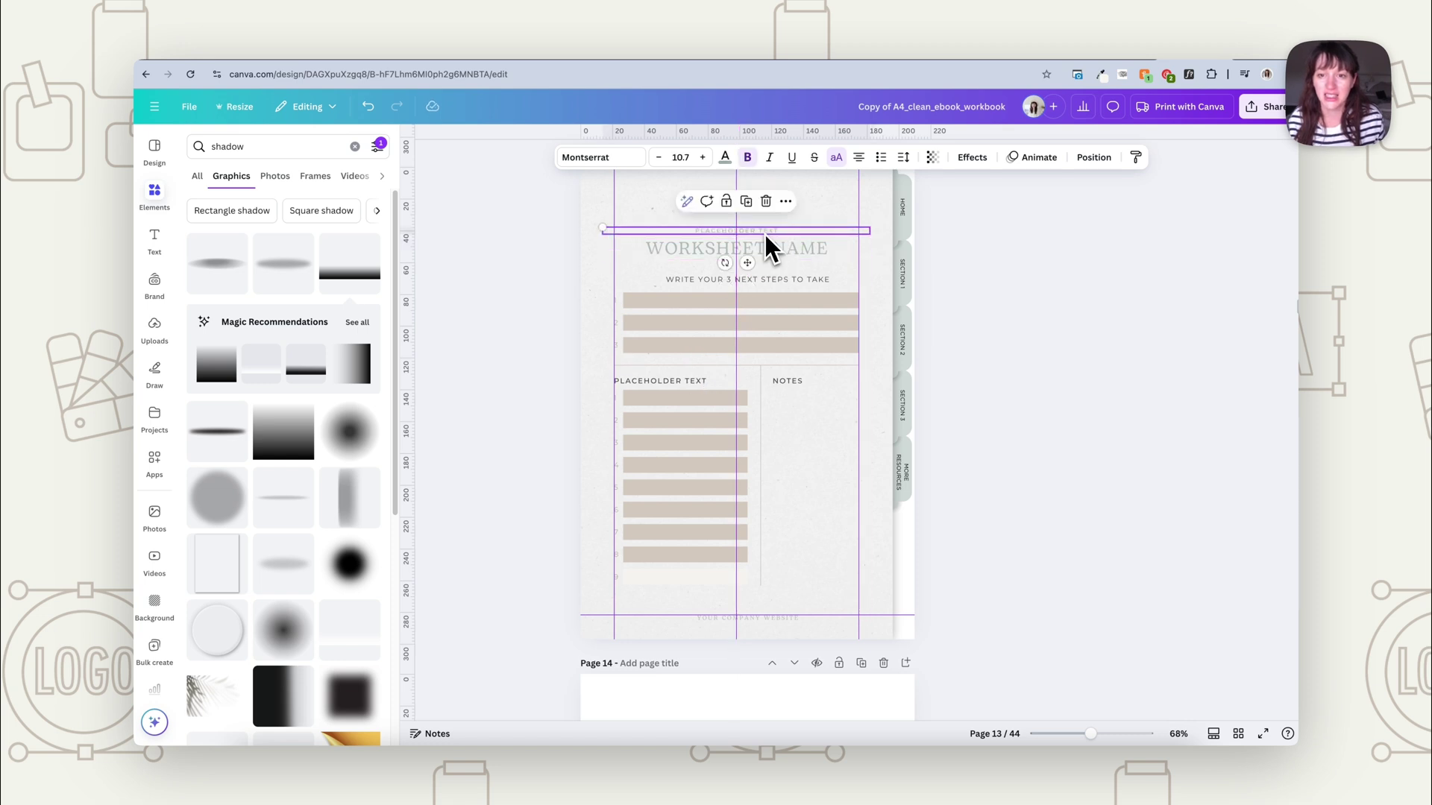
click(949, 306)
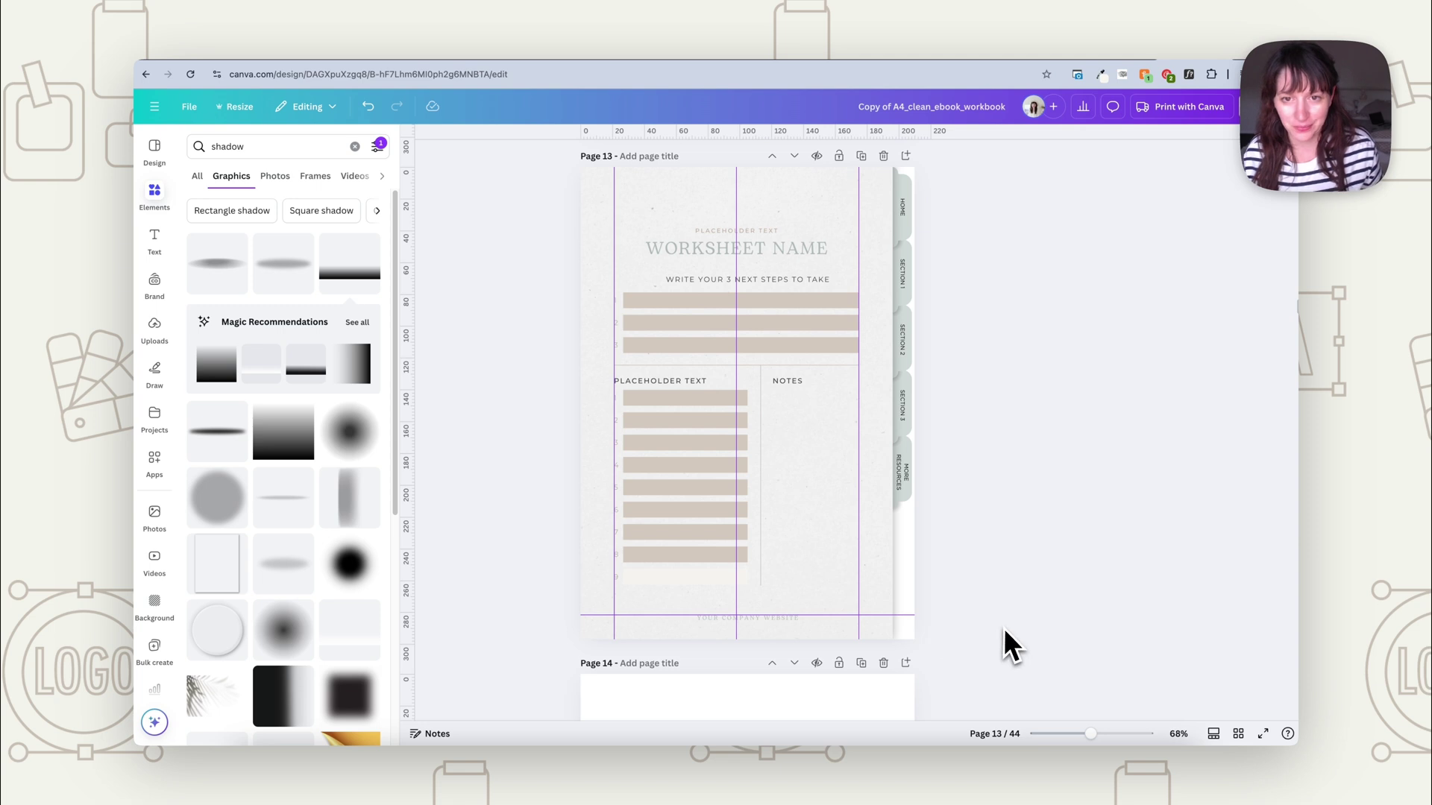
Link the HOME side tab's text to page 1
scroll(999, 619, up, 1)
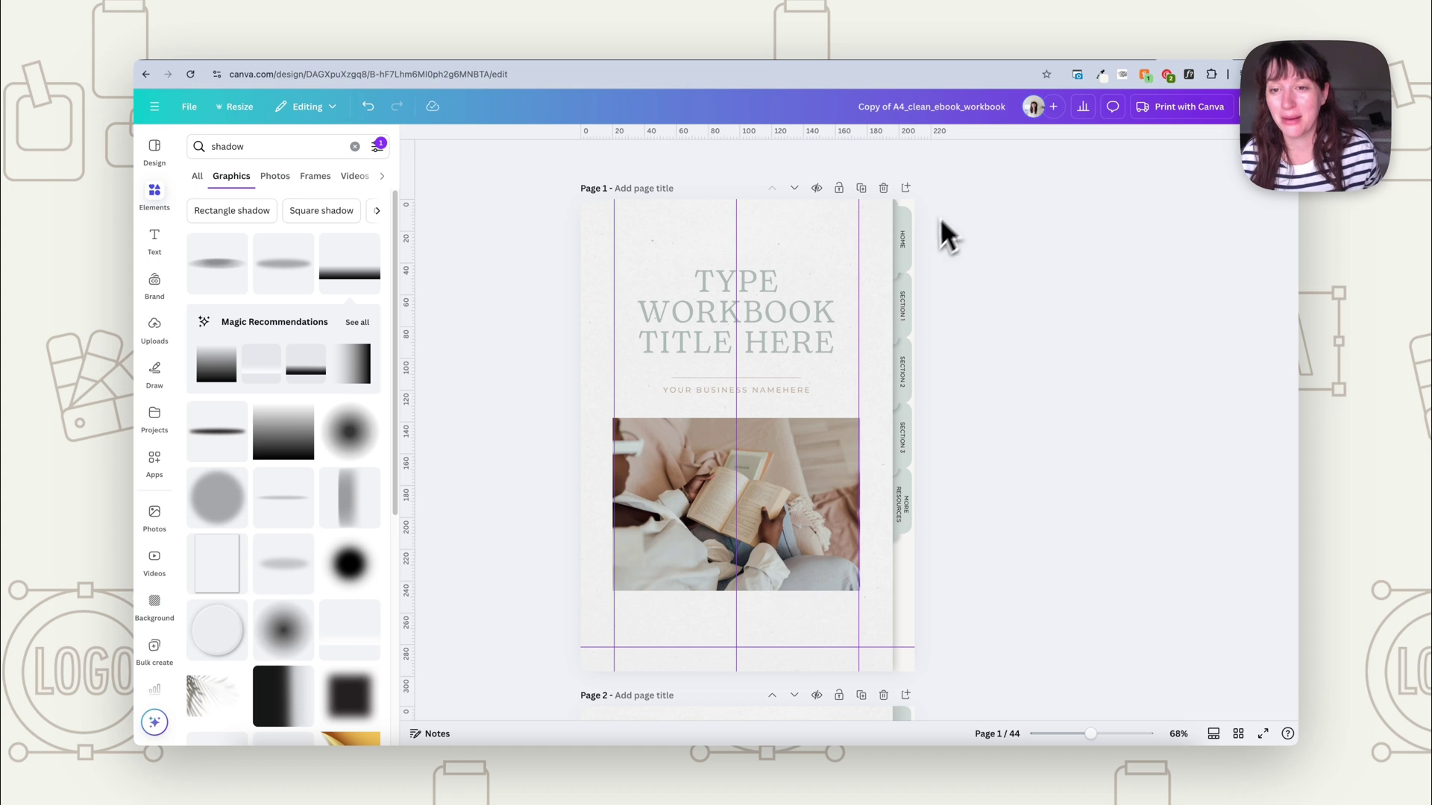
click(907, 265)
click(905, 244)
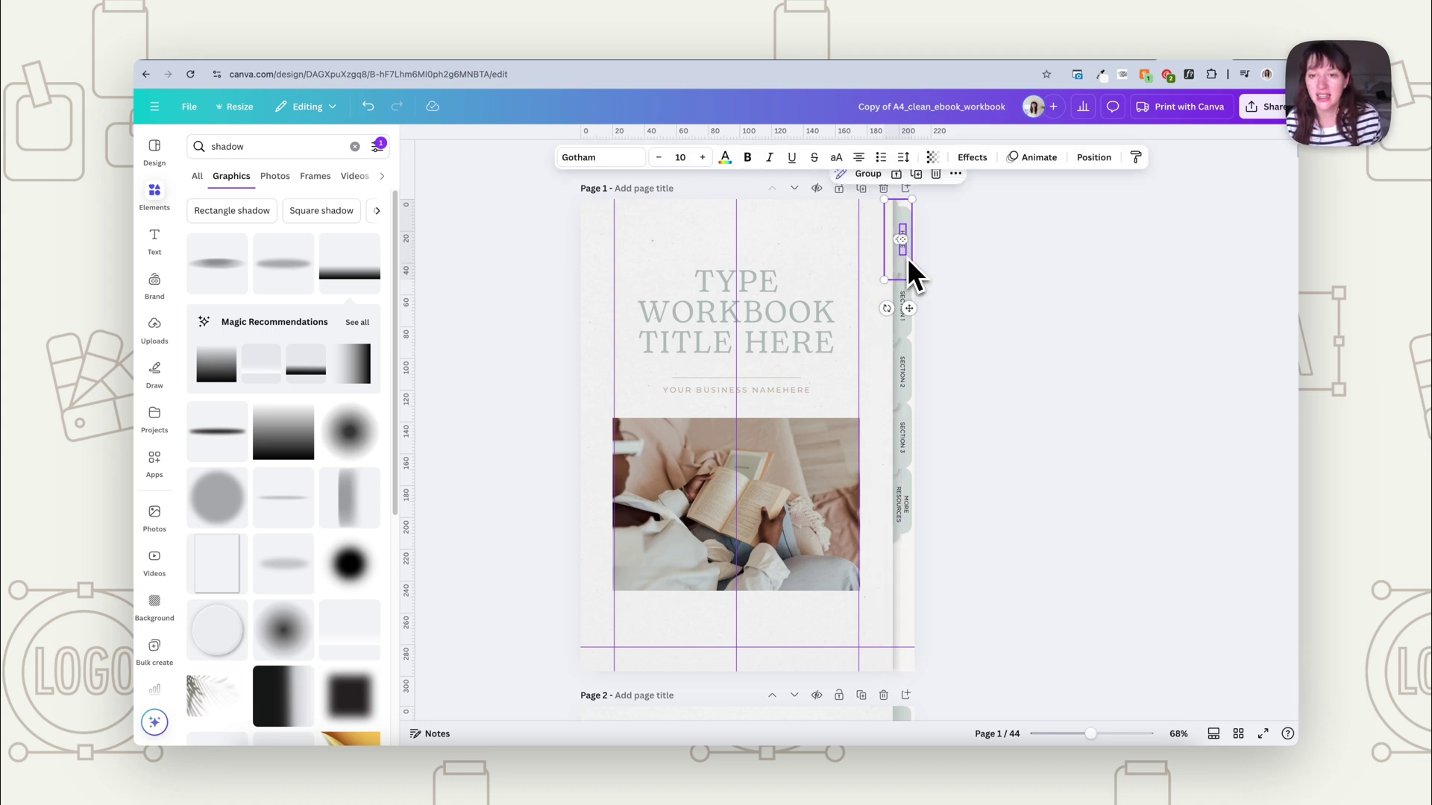
right_click(905, 253)
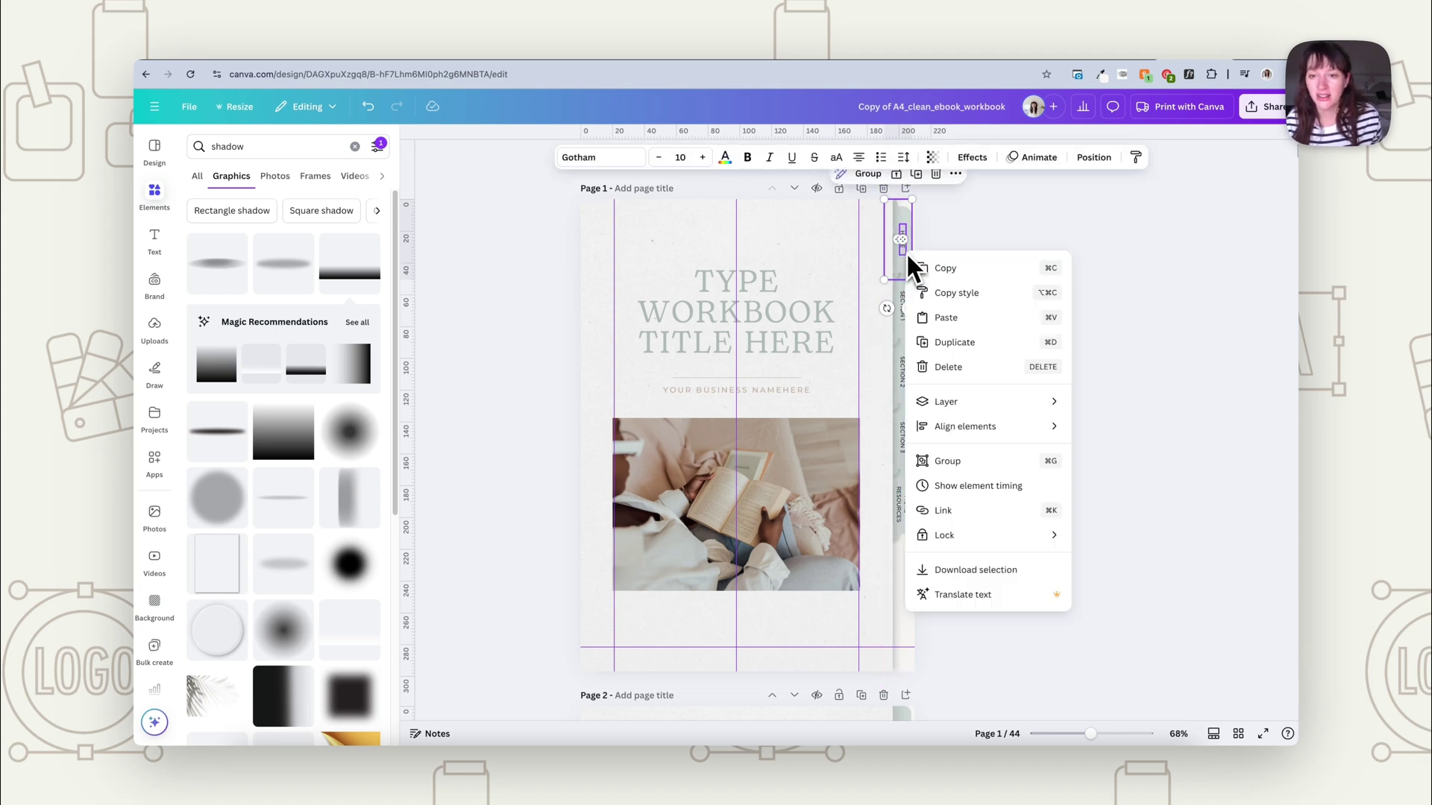
click(941, 510)
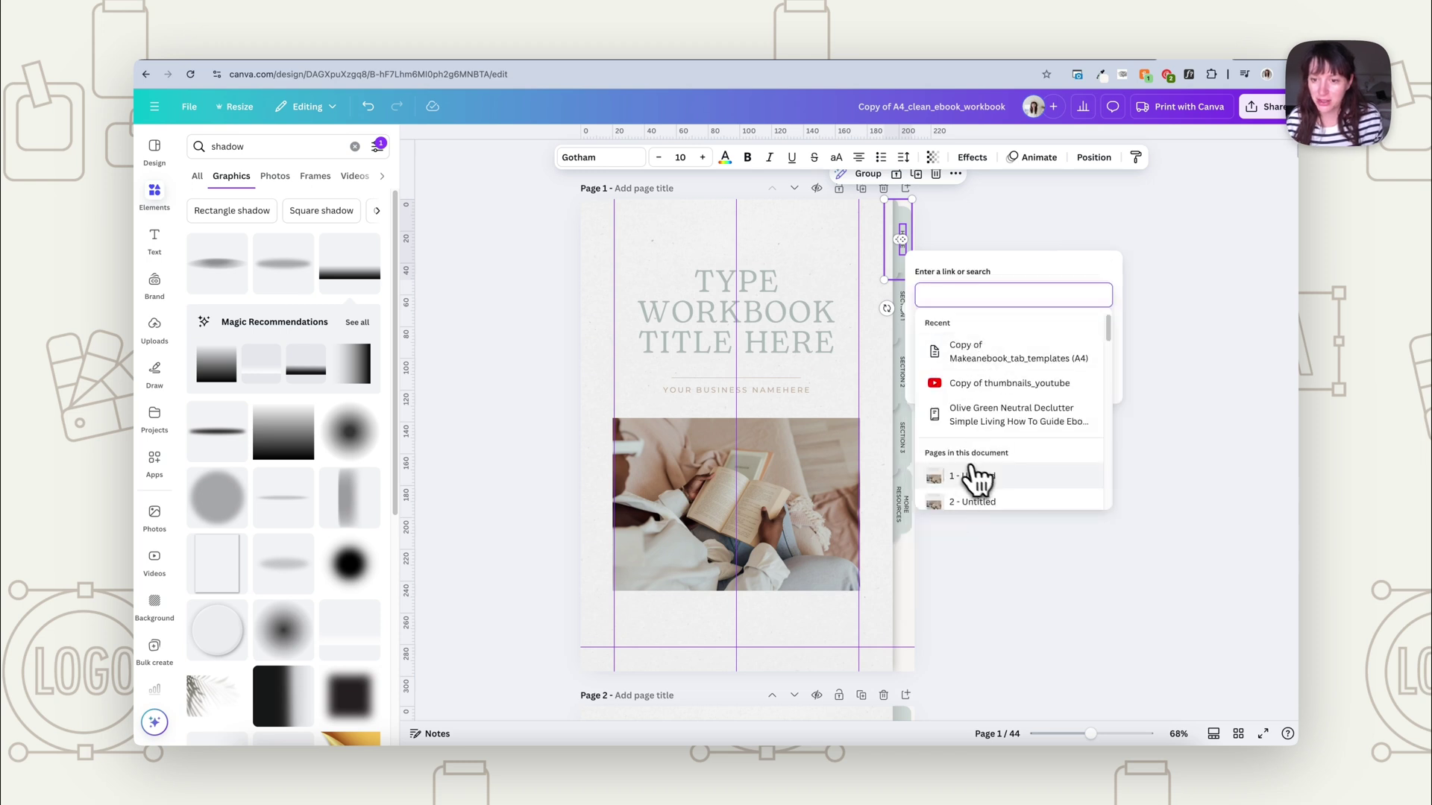
scroll(1005, 481, down, 2)
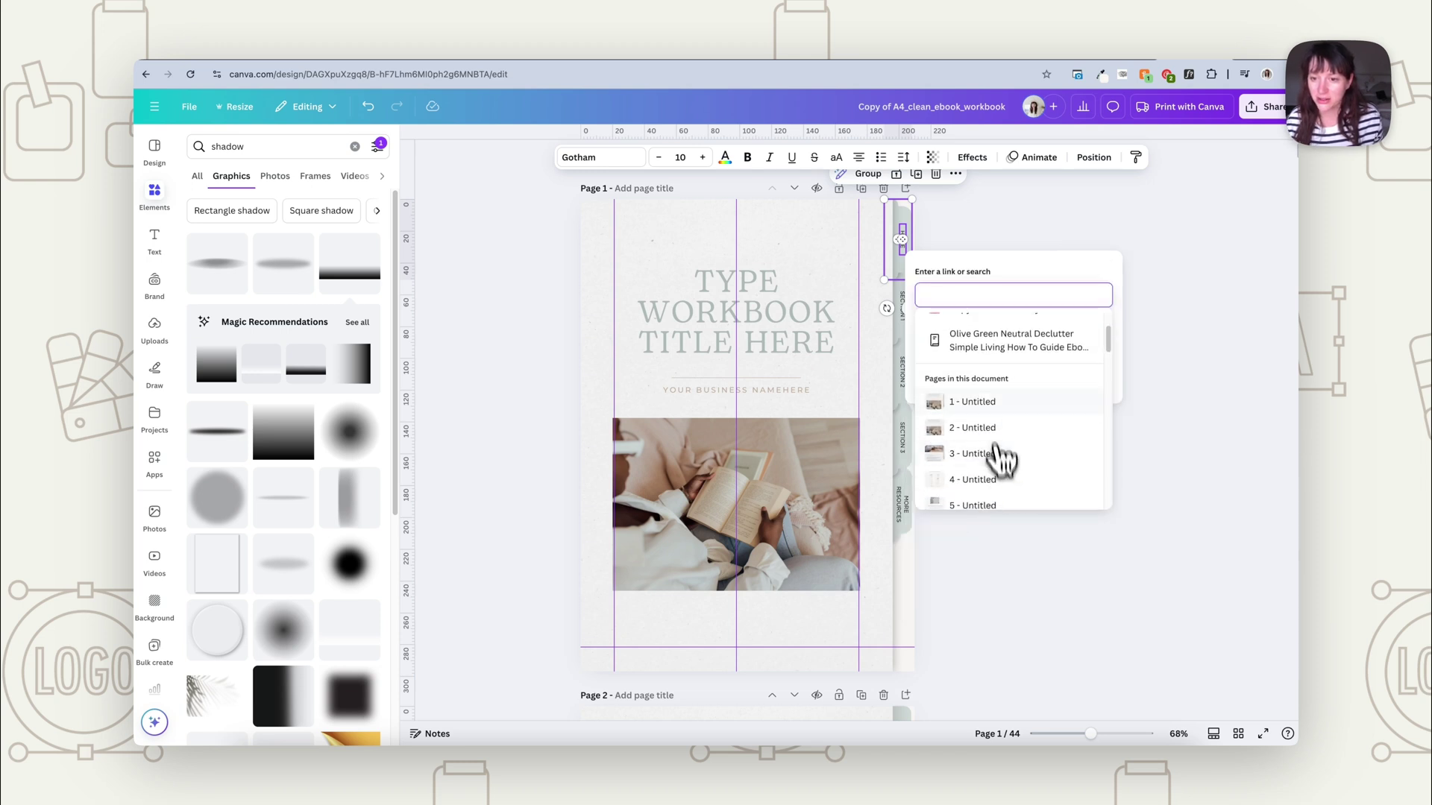
click(982, 406)
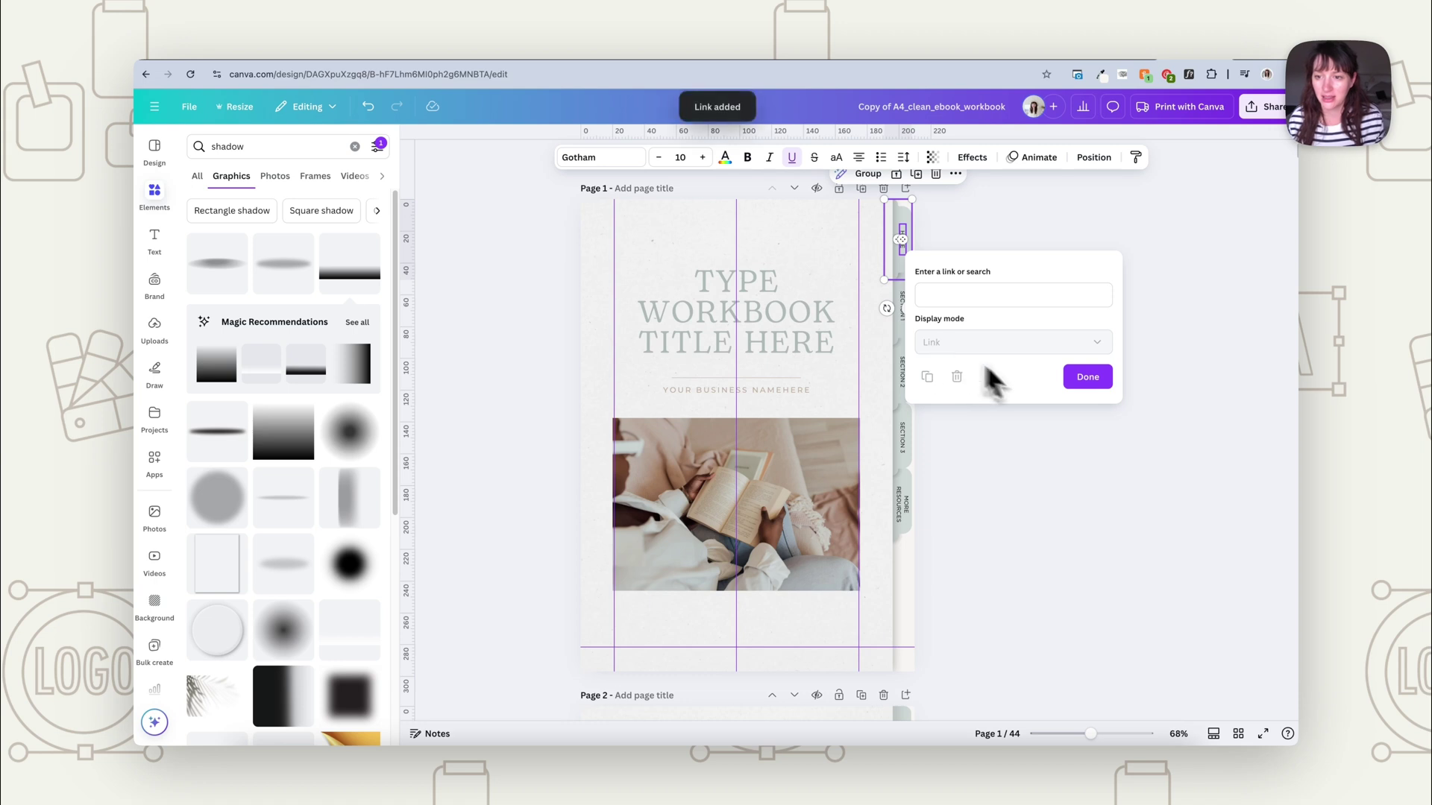
click(1087, 376)
Link the SECTION 1 side tab's text to its section page, page 5
click(908, 329)
click(902, 317)
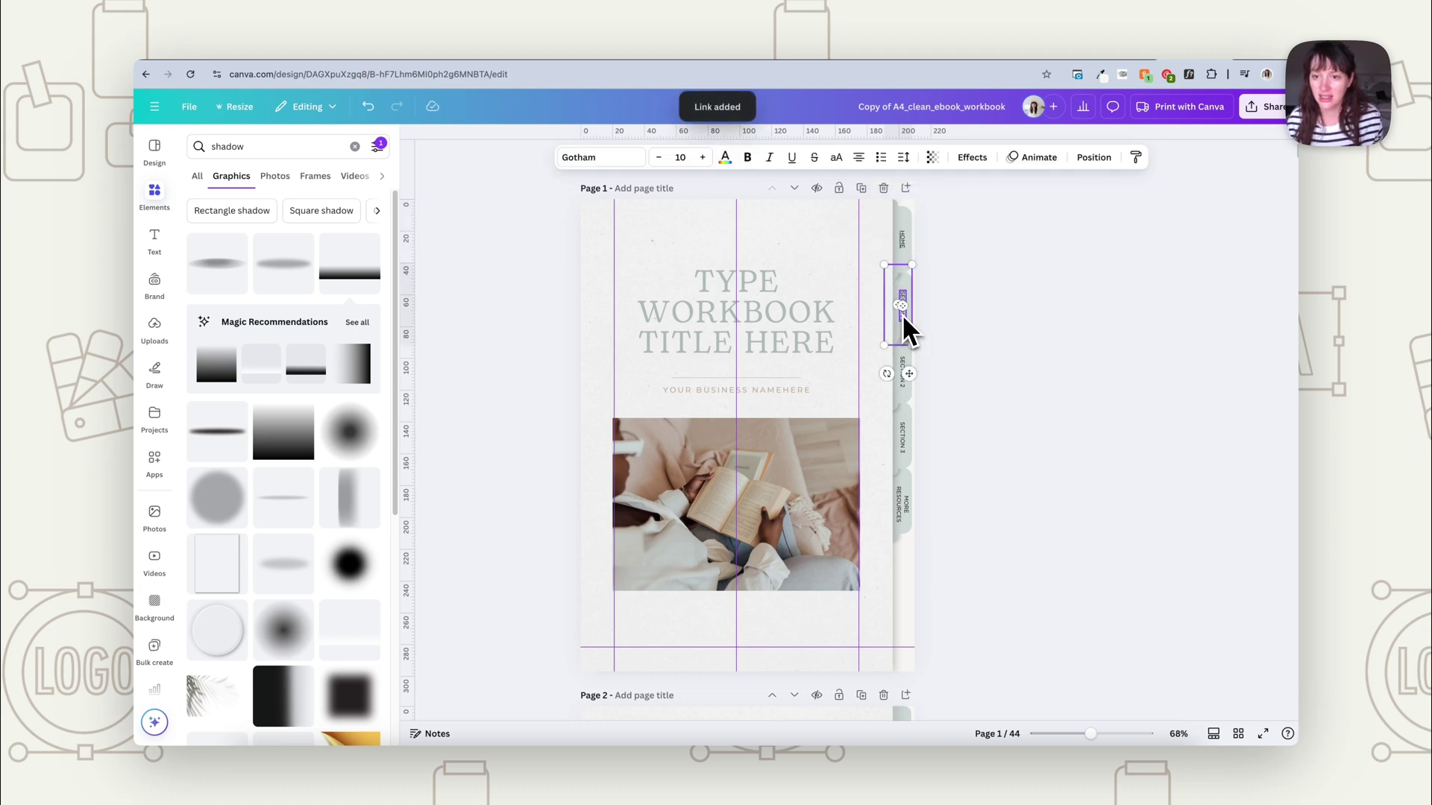
right_click(902, 316)
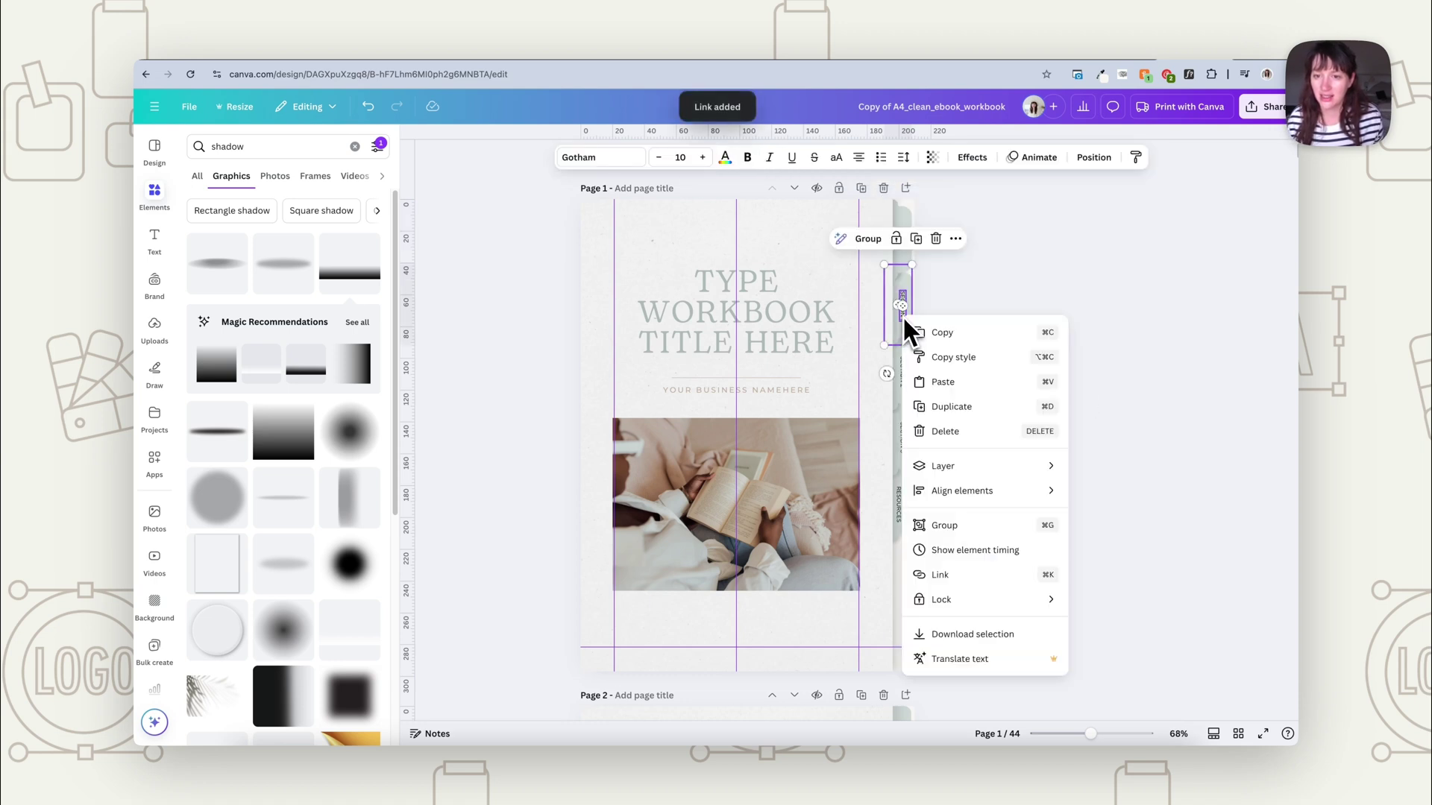
click(942, 574)
scroll(973, 515, down, 5)
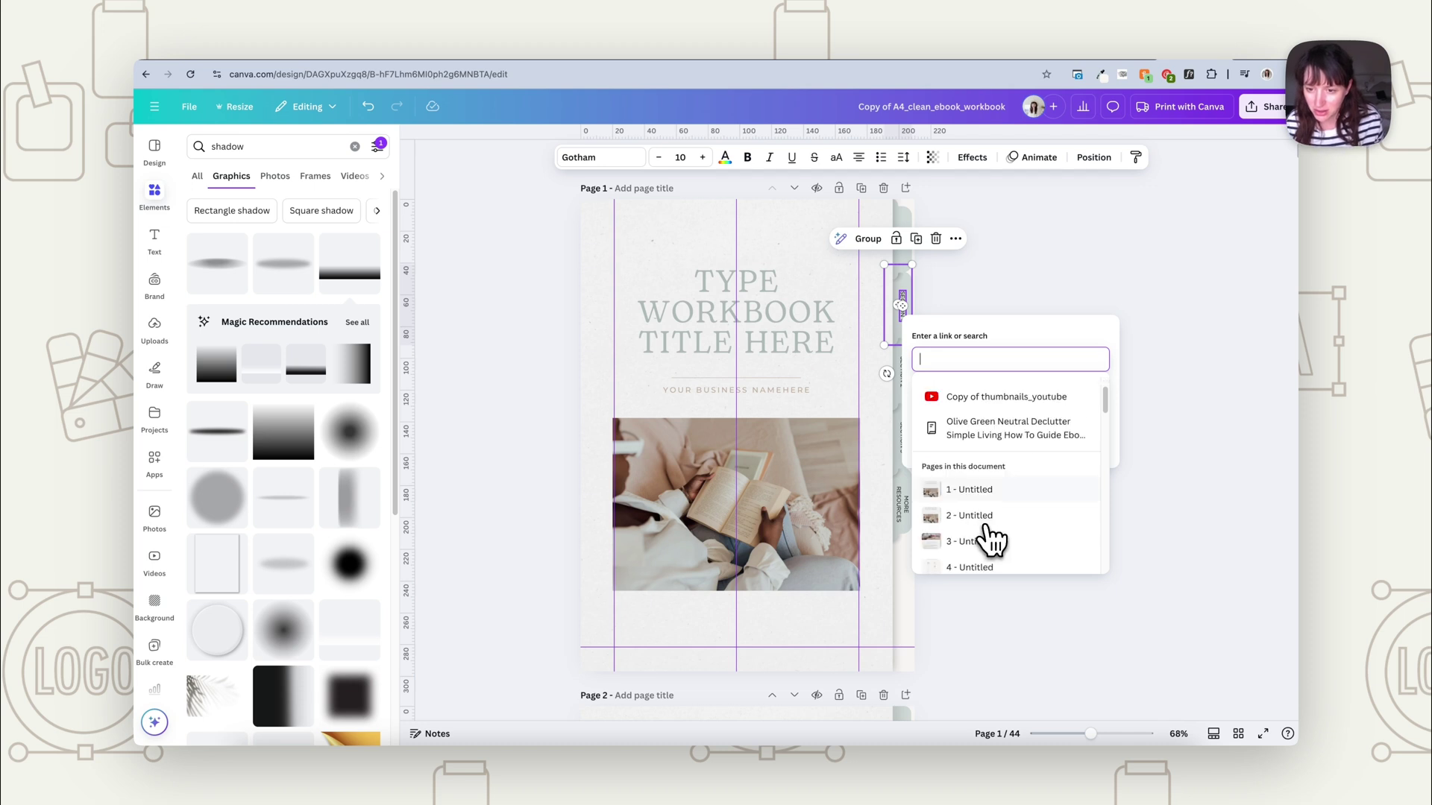
click(977, 463)
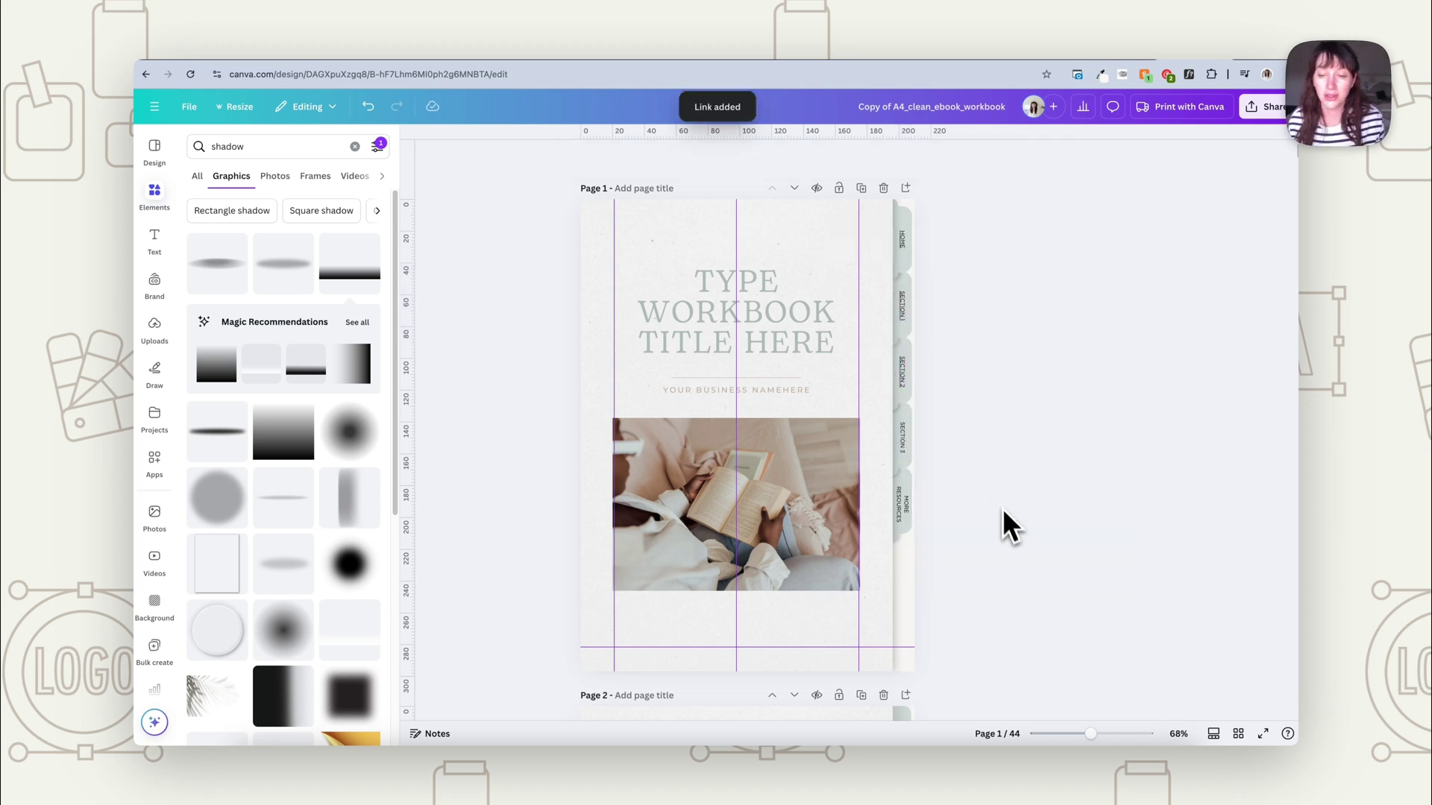
Verify the HOME and SECTION 1 link targets, then select all side tabs together
click(902, 244)
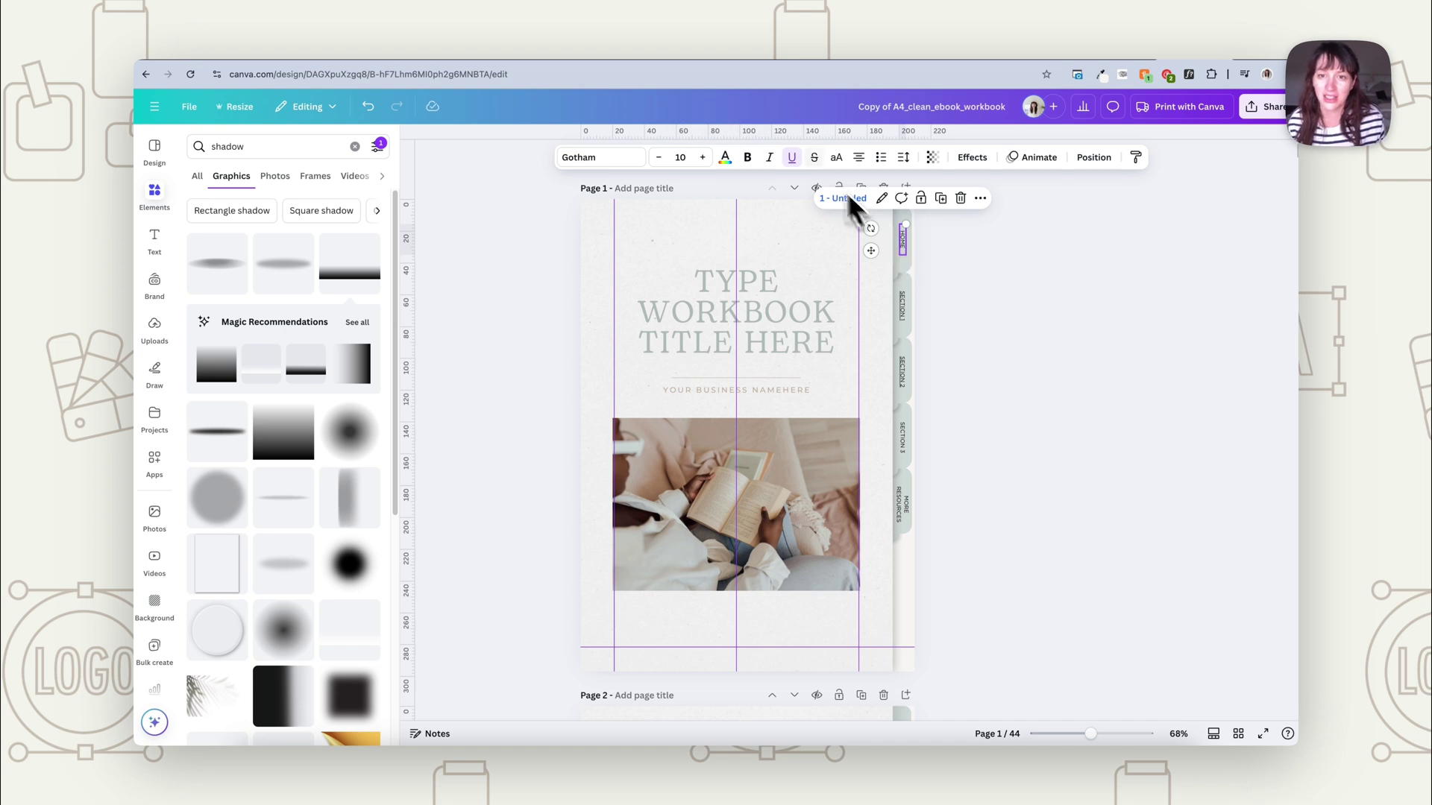
click(904, 306)
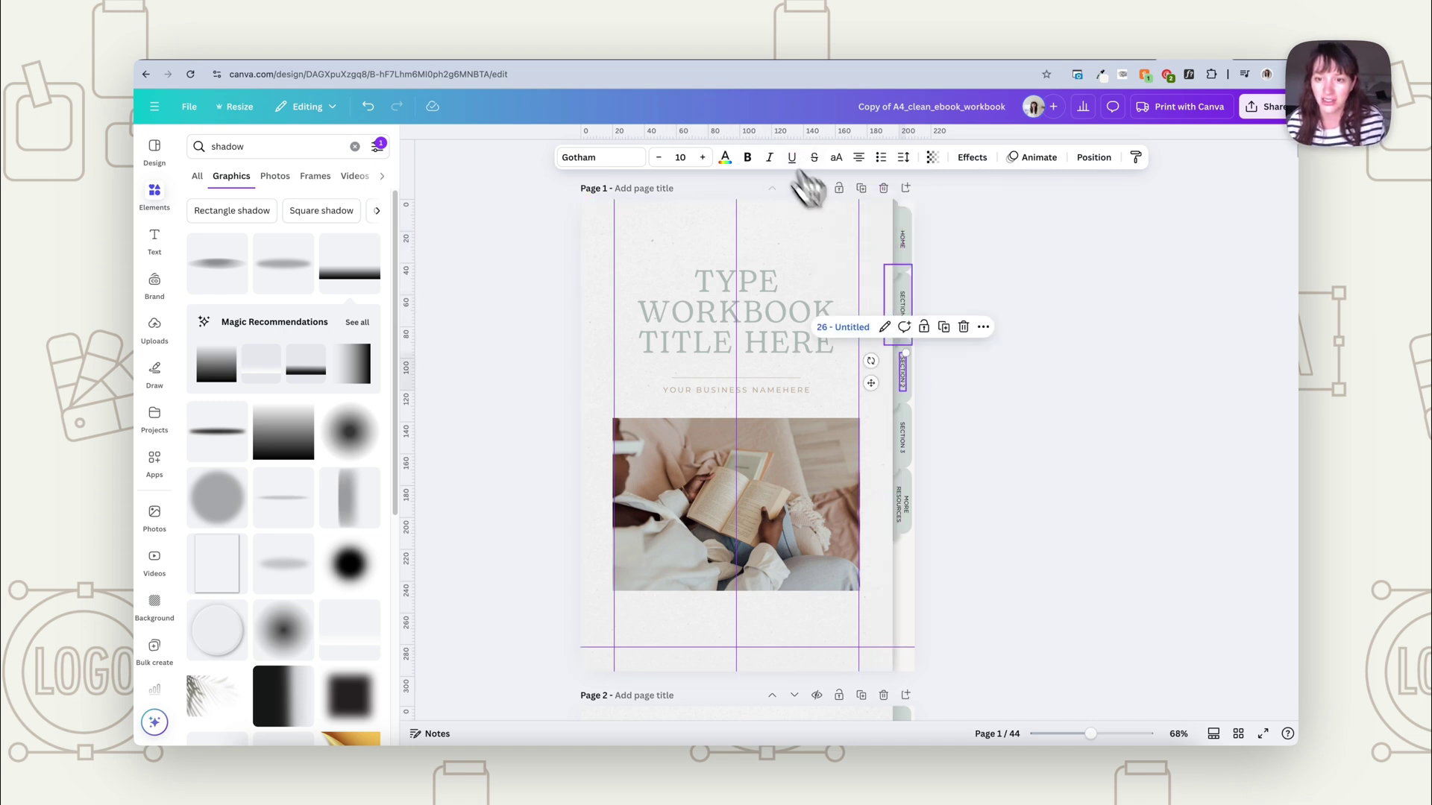
click(1003, 403)
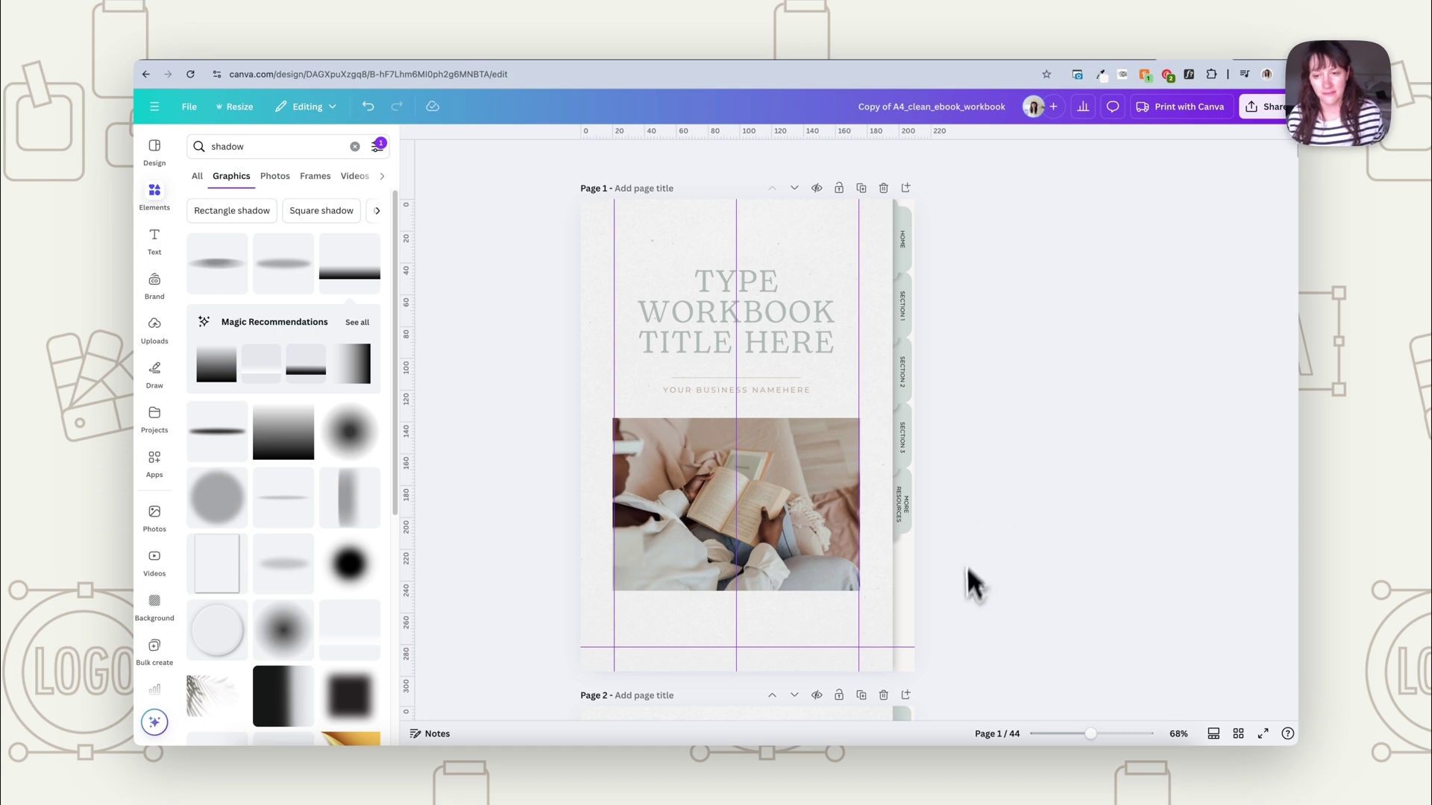
drag(965, 602, 906, 221)
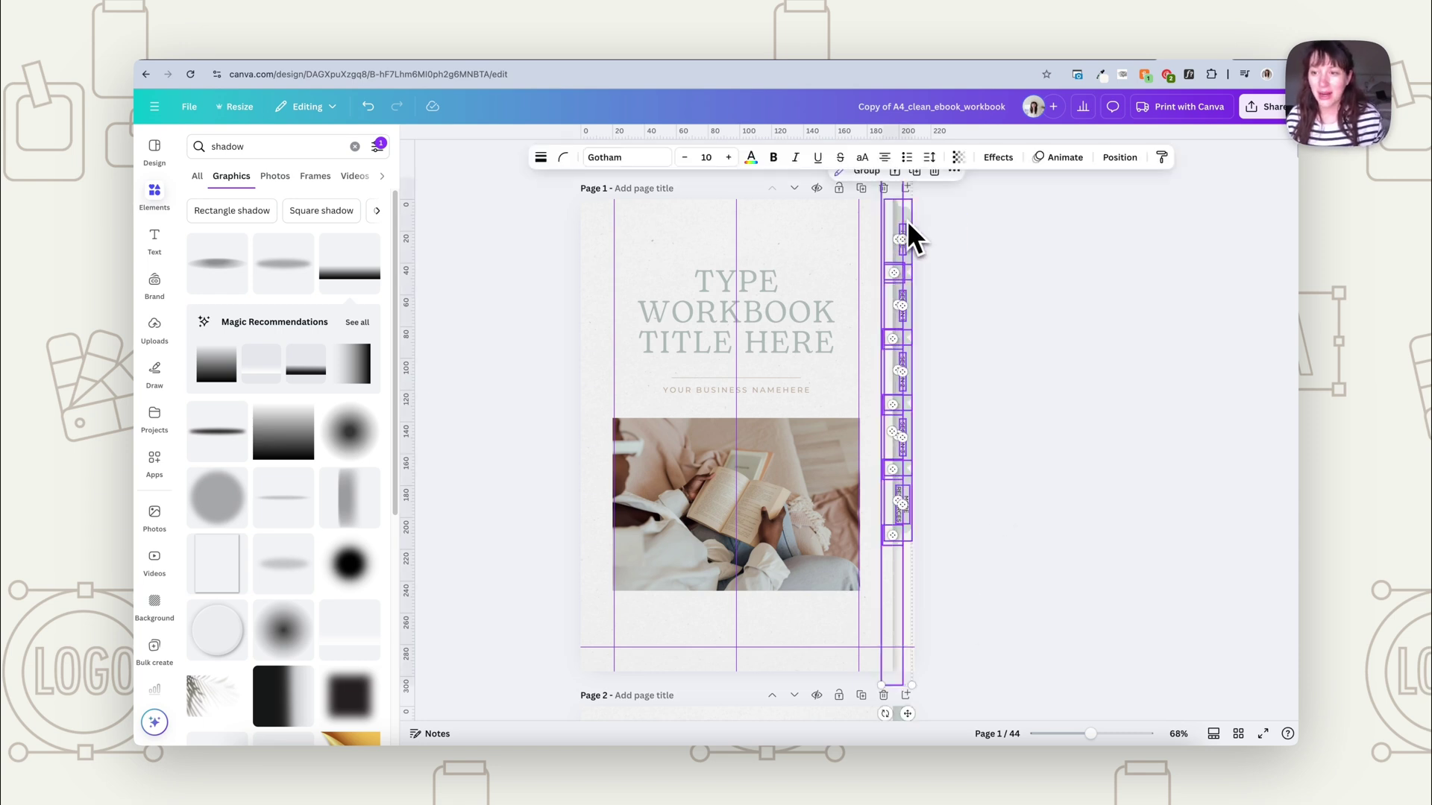
click(964, 389)
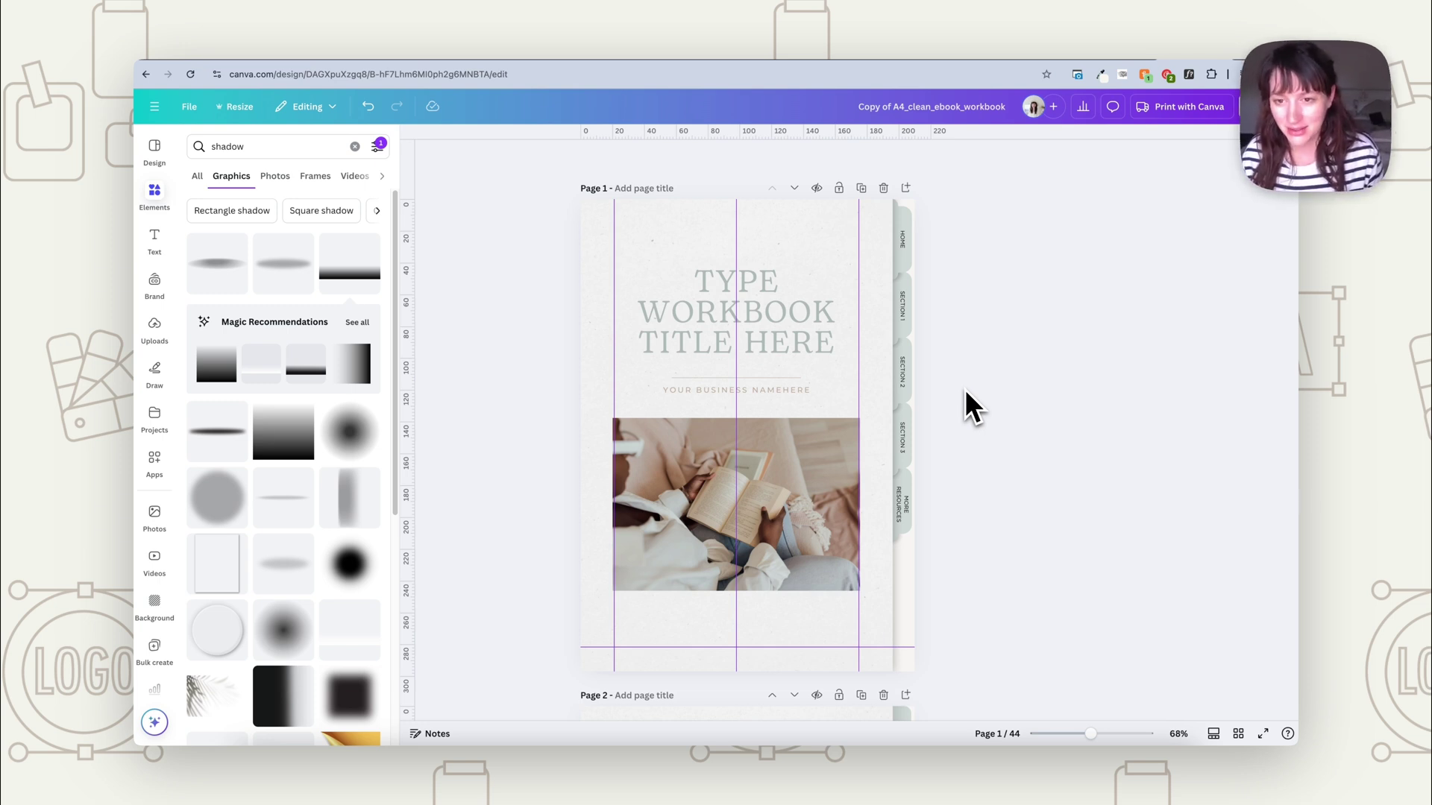
Replace '# NAME' with ONE in page 5's heading and select the SECTION 1 side tab
scroll(964, 387, down, 20)
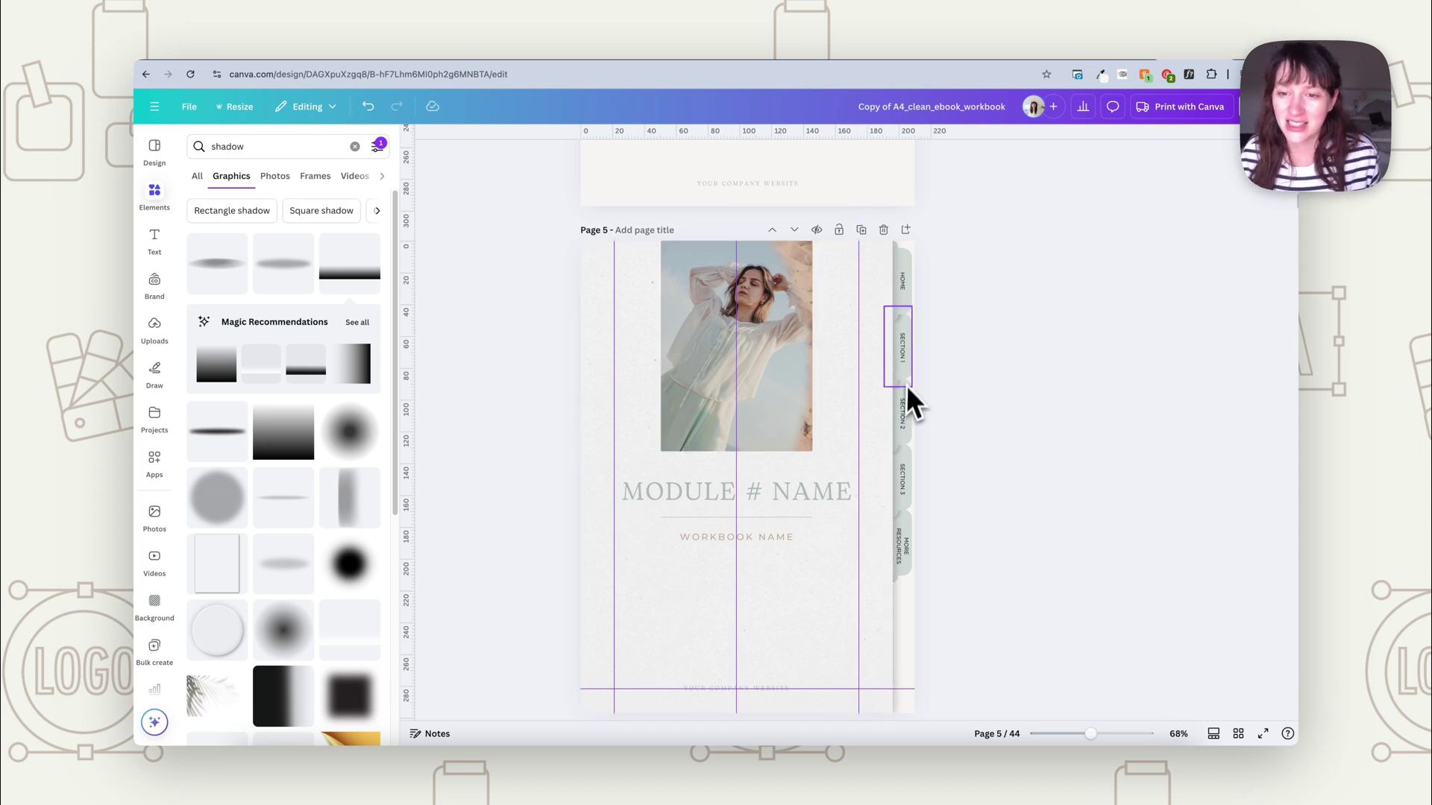
click(765, 492)
drag(751, 497, 855, 495)
text(ONE)
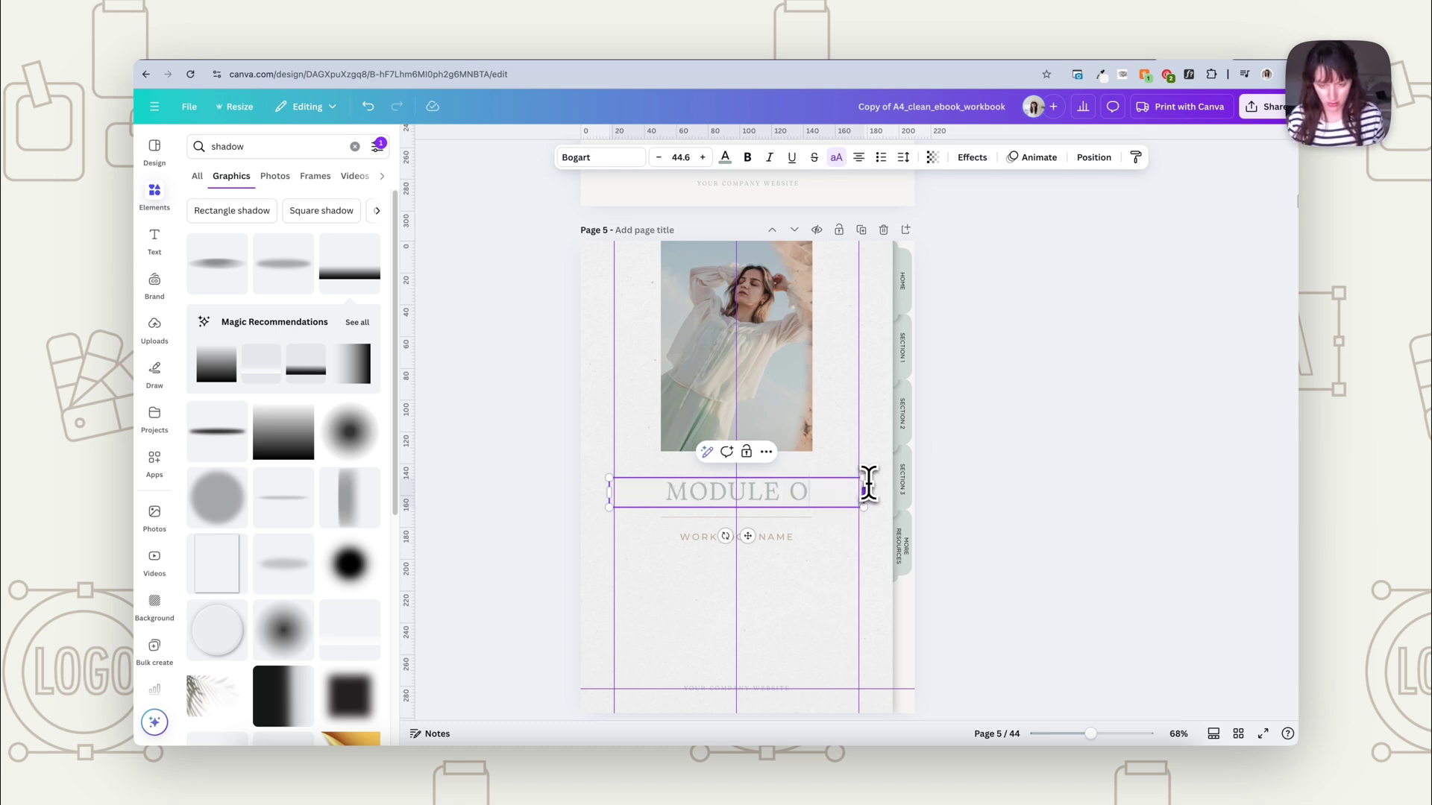
click(976, 528)
click(903, 378)
double_click(907, 375)
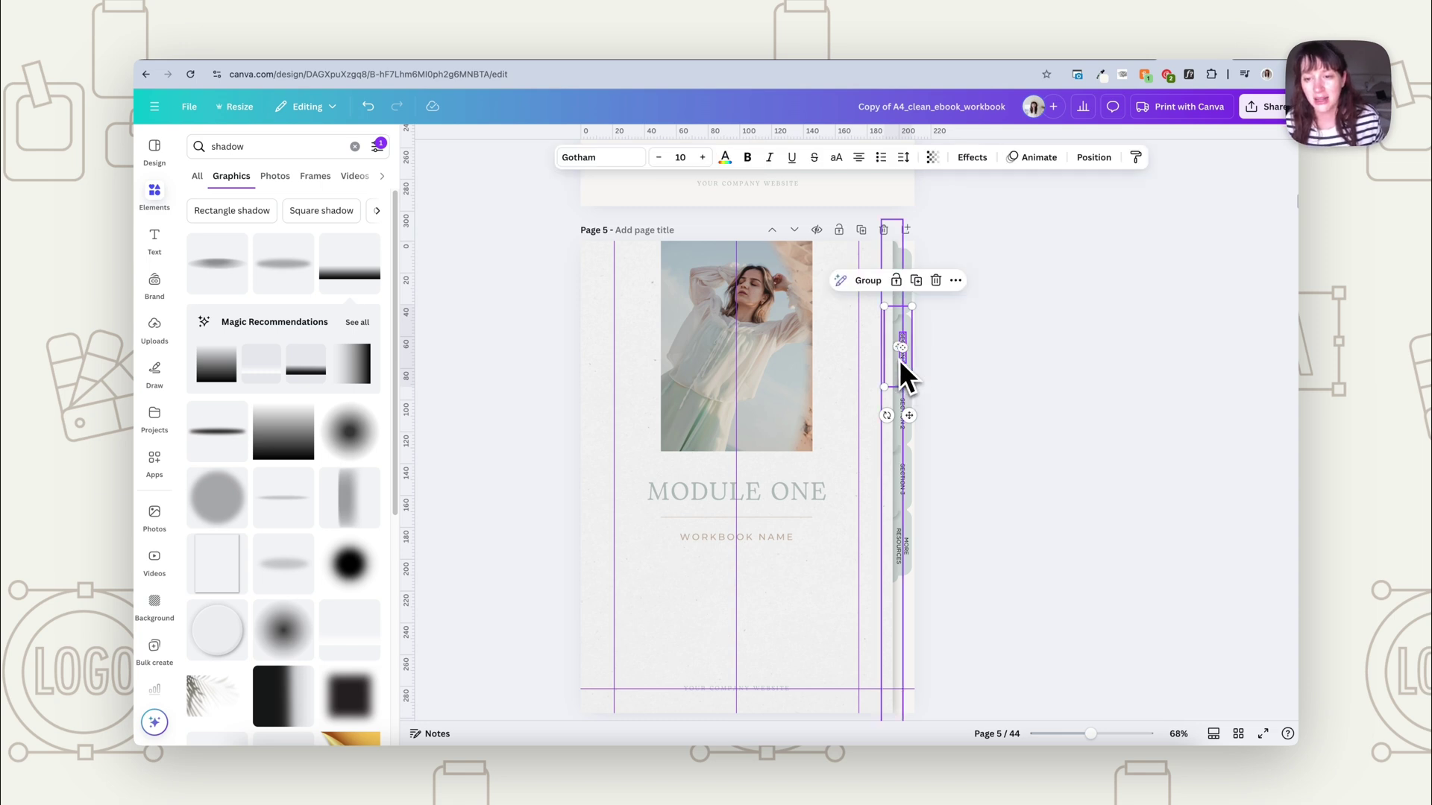
Bring page 5's SECTION 1 tab in front of the other side tabs
right_click(904, 360)
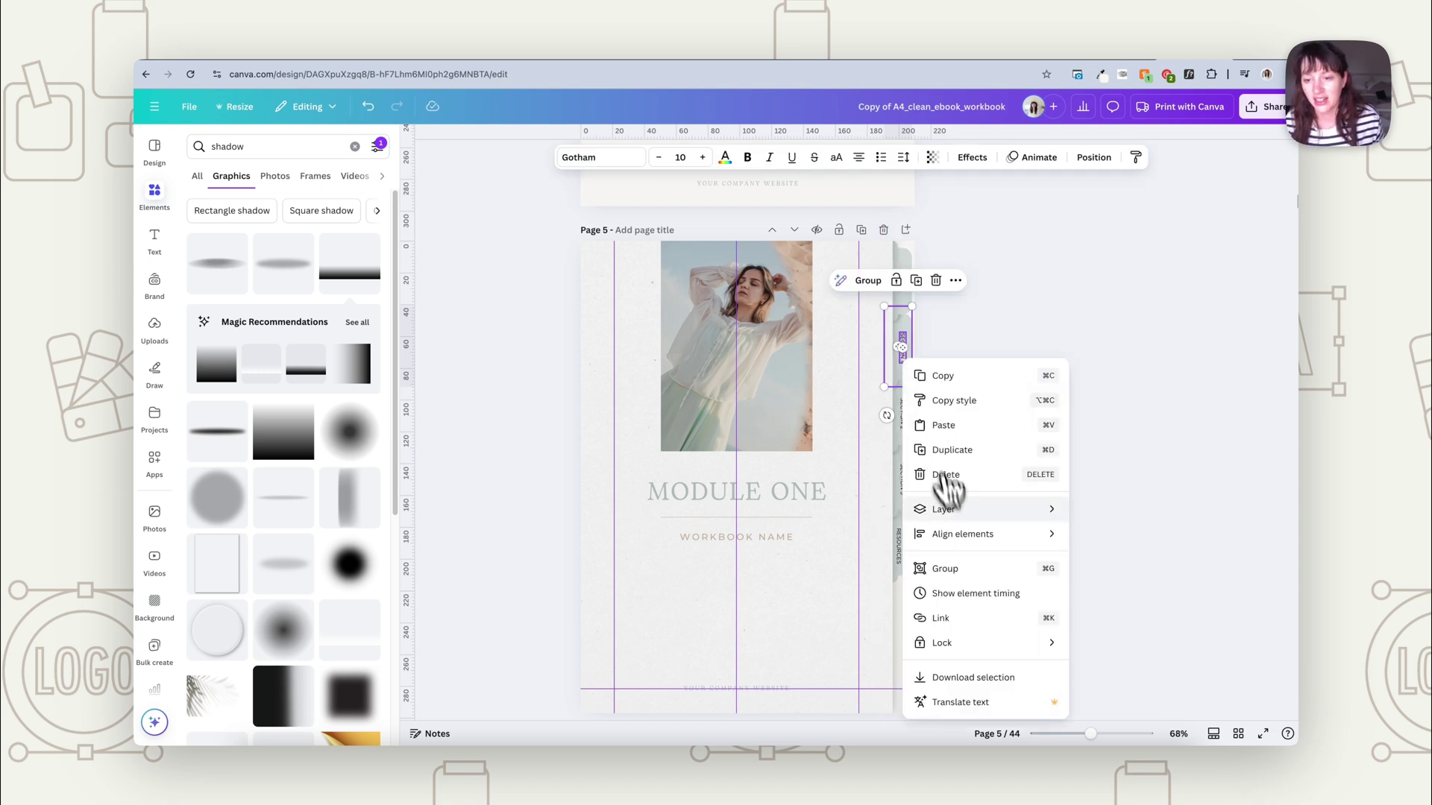
mouse_move(991, 509)
click(1130, 544)
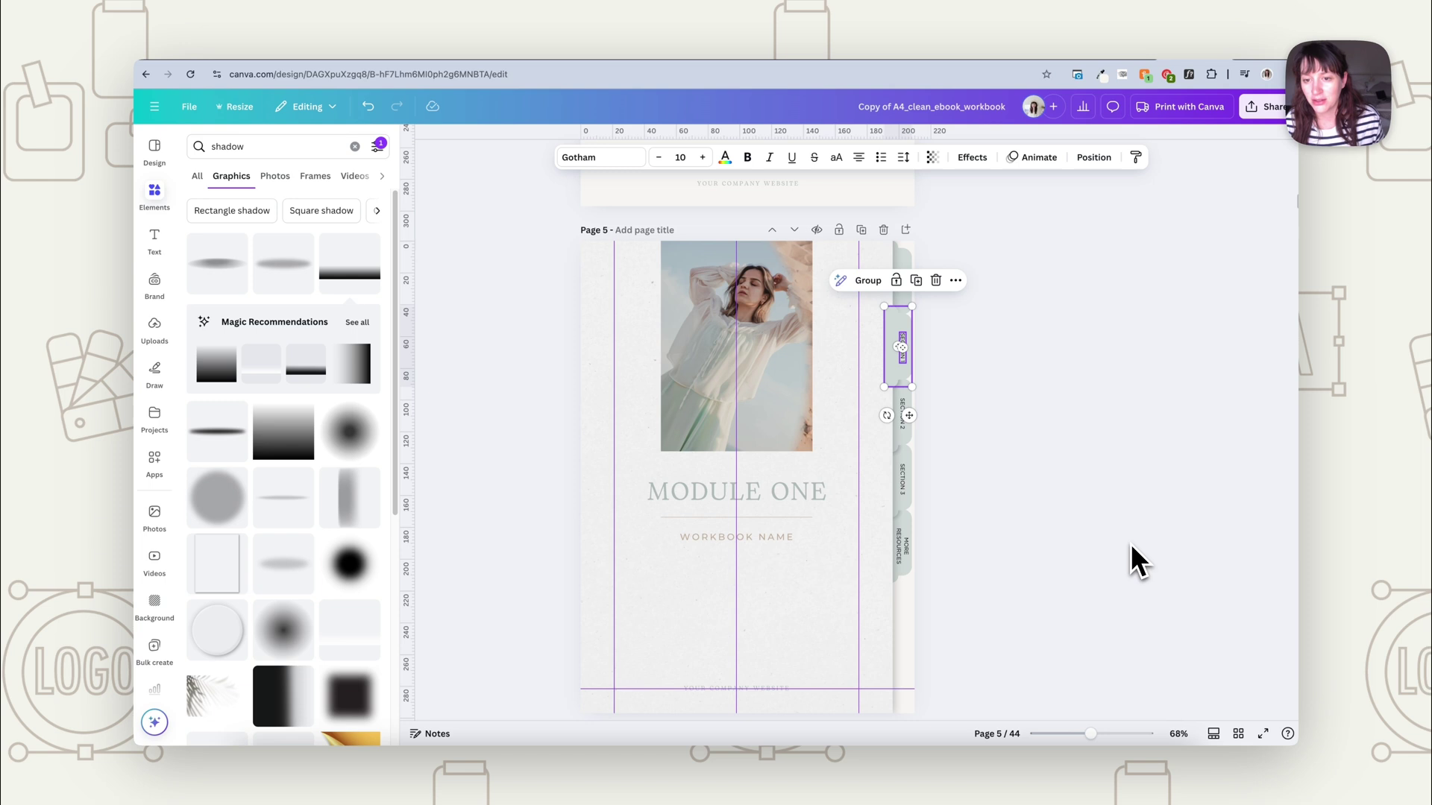
click(1004, 427)
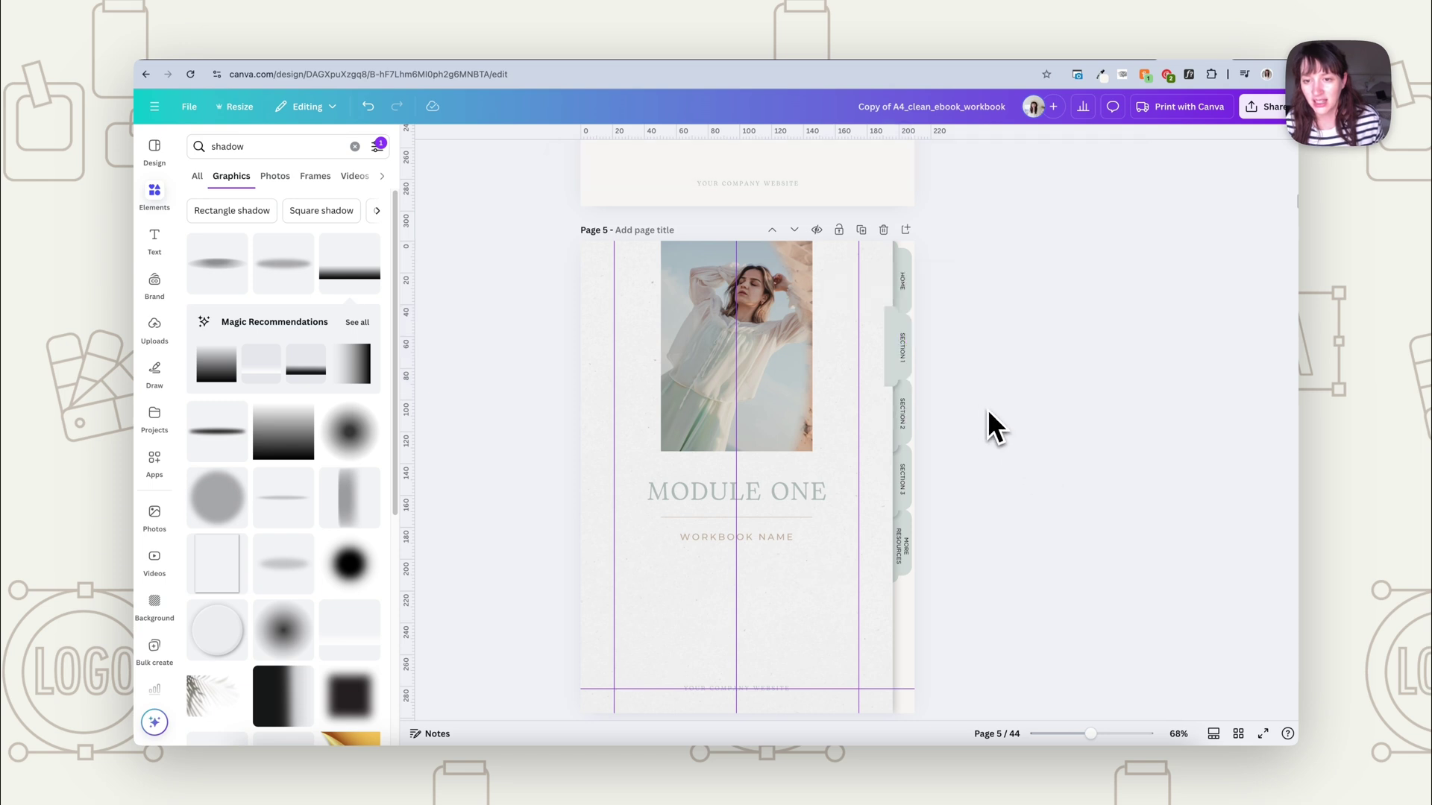
Colour the SECTION 1 tab dark grey, after briefly trying beige
click(894, 345)
click(759, 158)
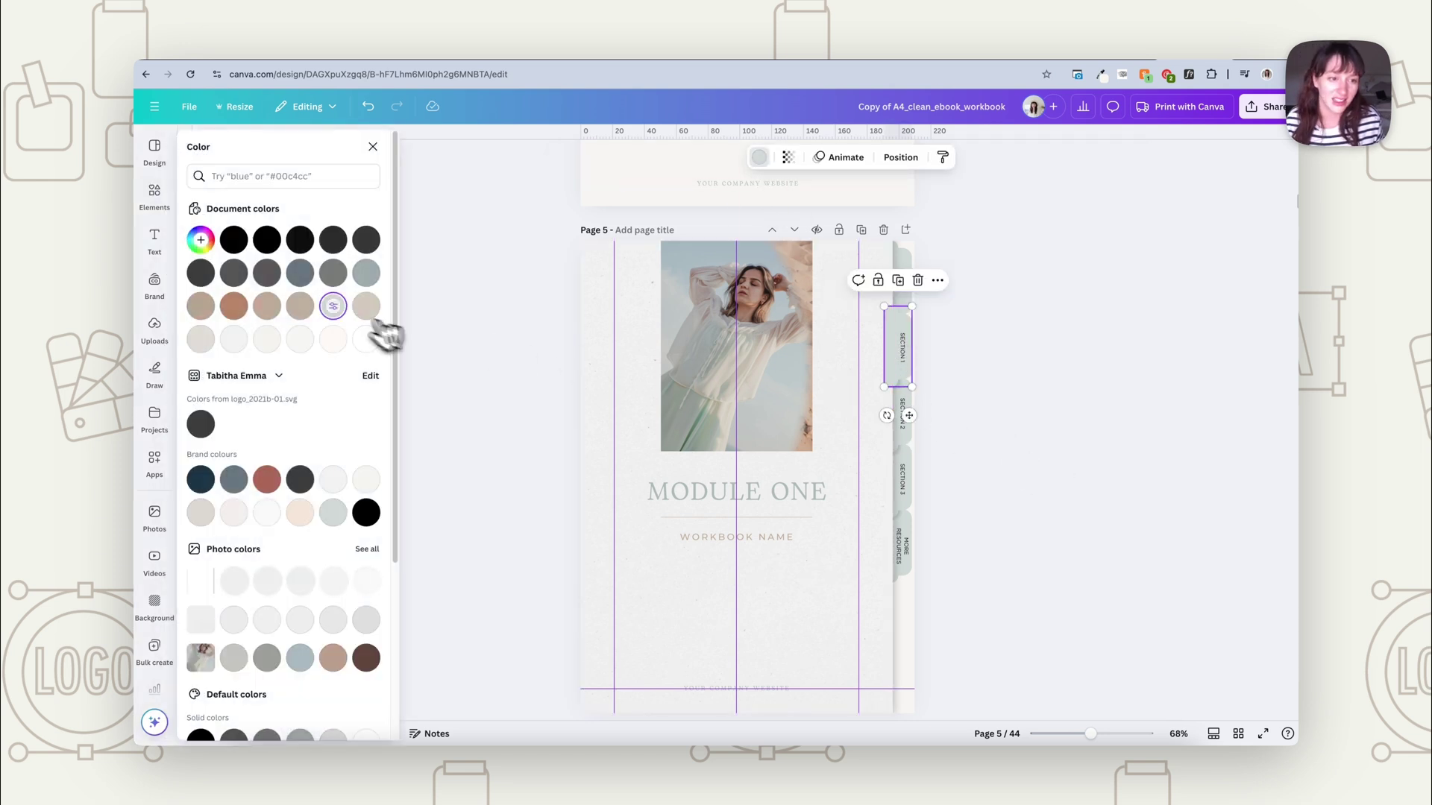
click(200, 339)
click(899, 349)
click(759, 158)
click(1014, 469)
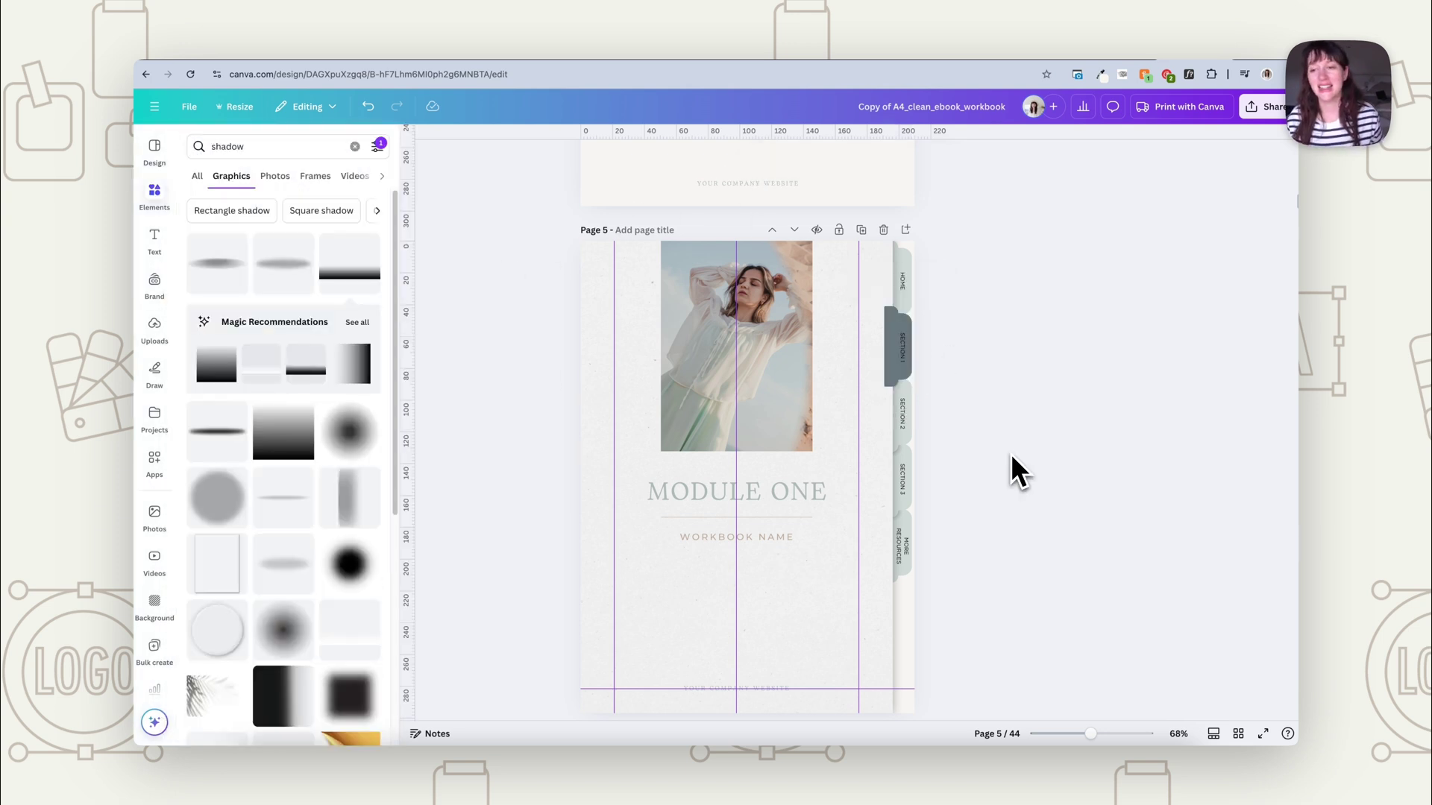